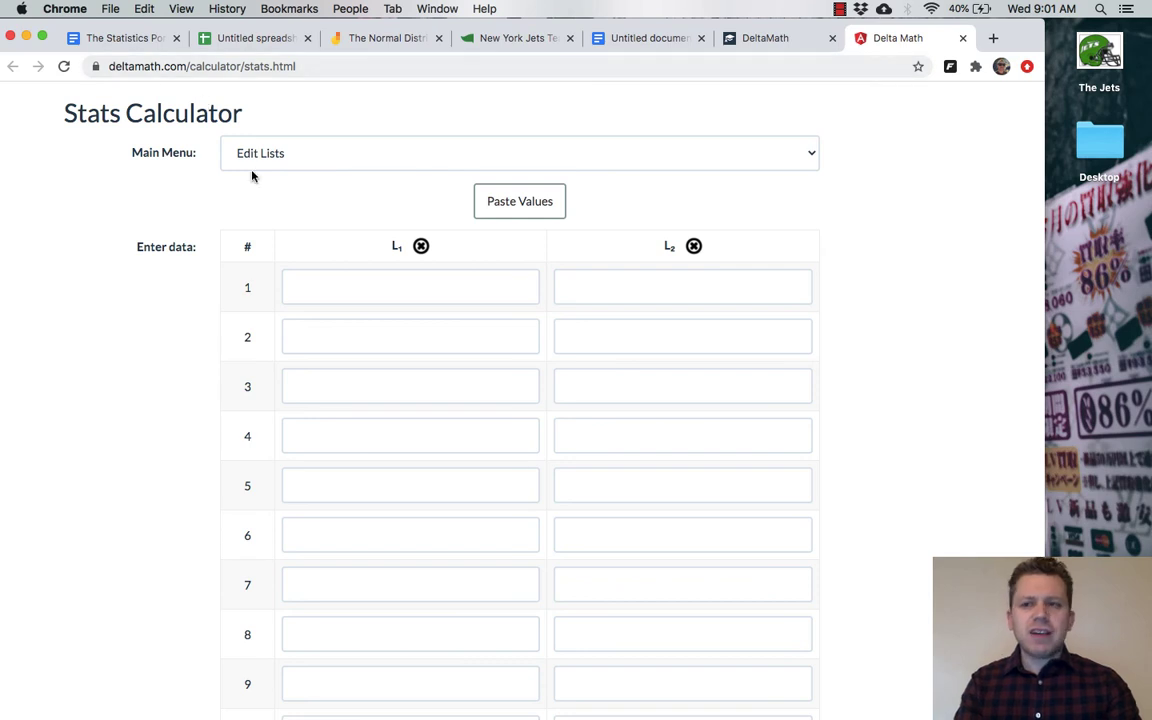
Review Objective 1 in the Portfolio Assignment document and the New York Jets season records page
click(116, 42)
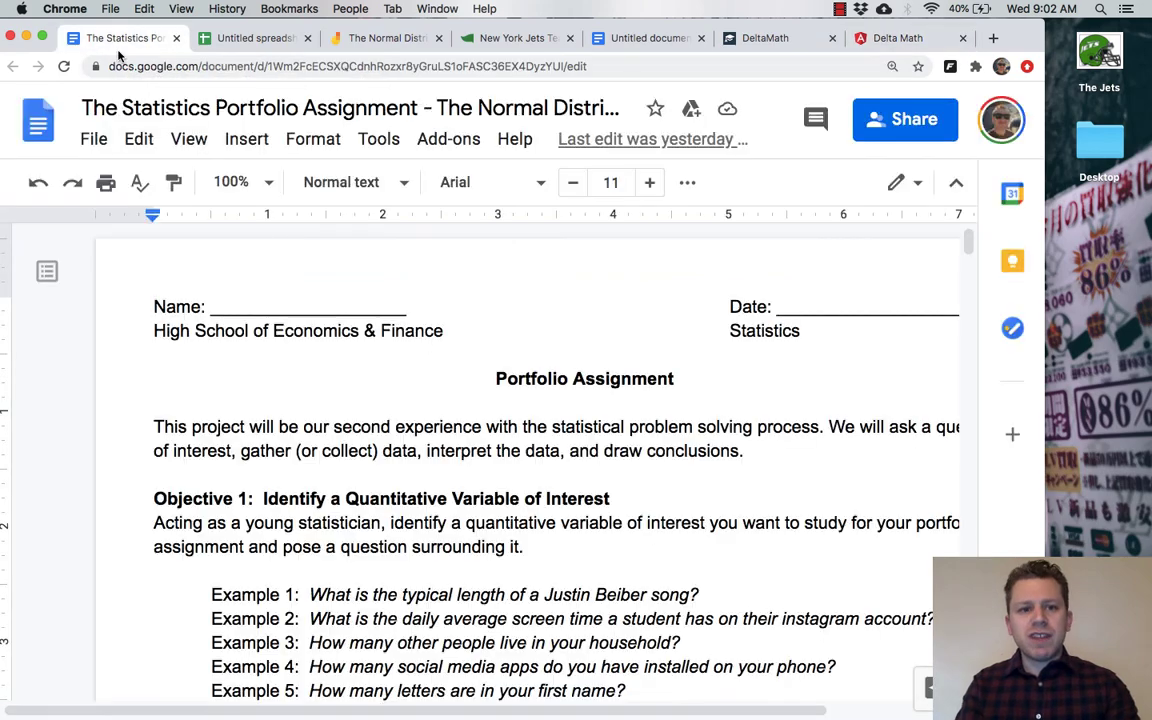
scroll(279, 453, down, 3)
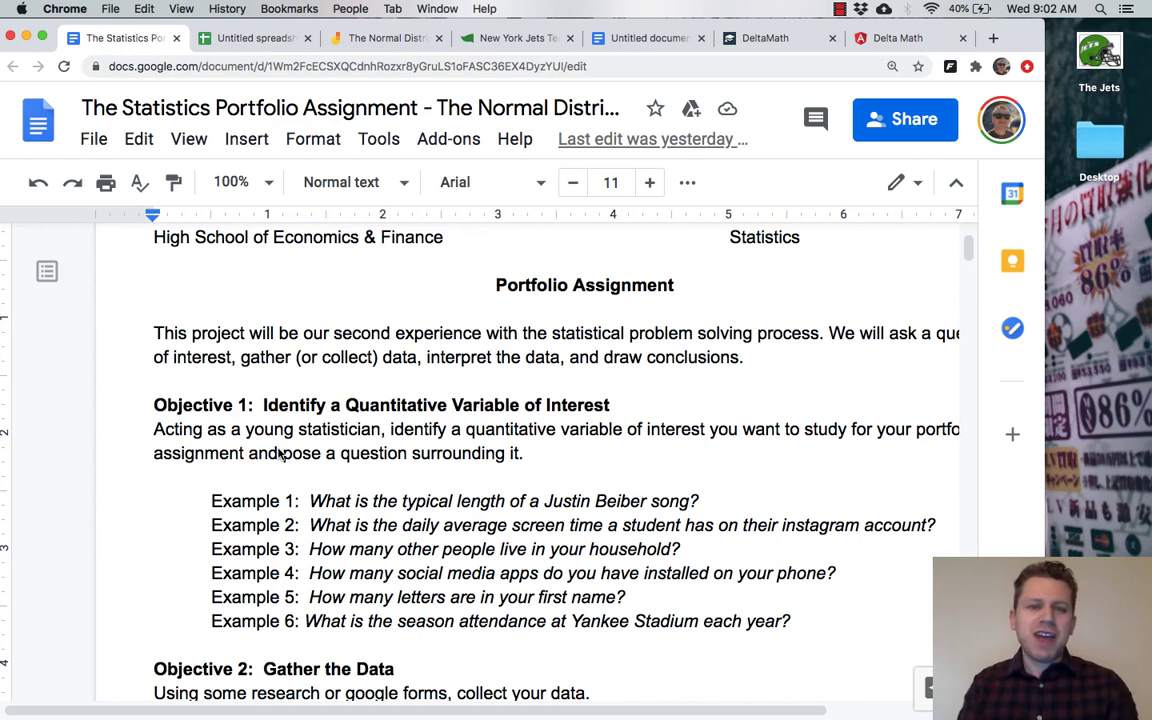
click(505, 40)
scroll(453, 225, up, 1)
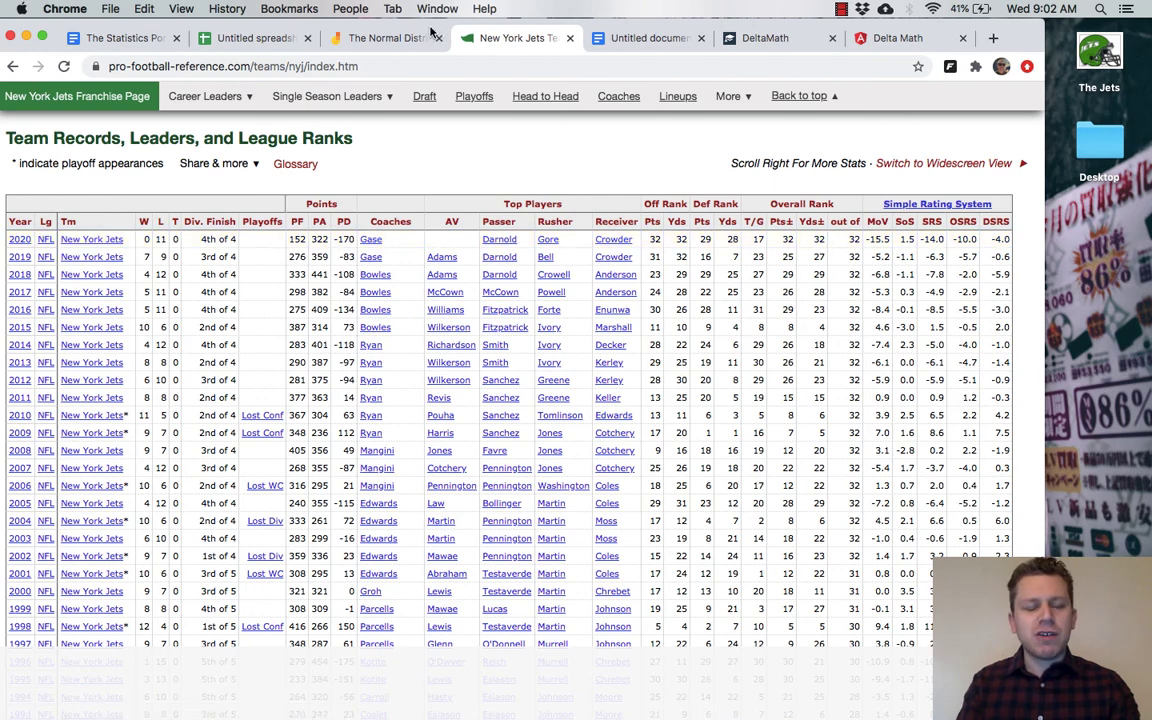
Title the untitled spreadsheet "How many wins do the Jets typically get per season?"
click(278, 40)
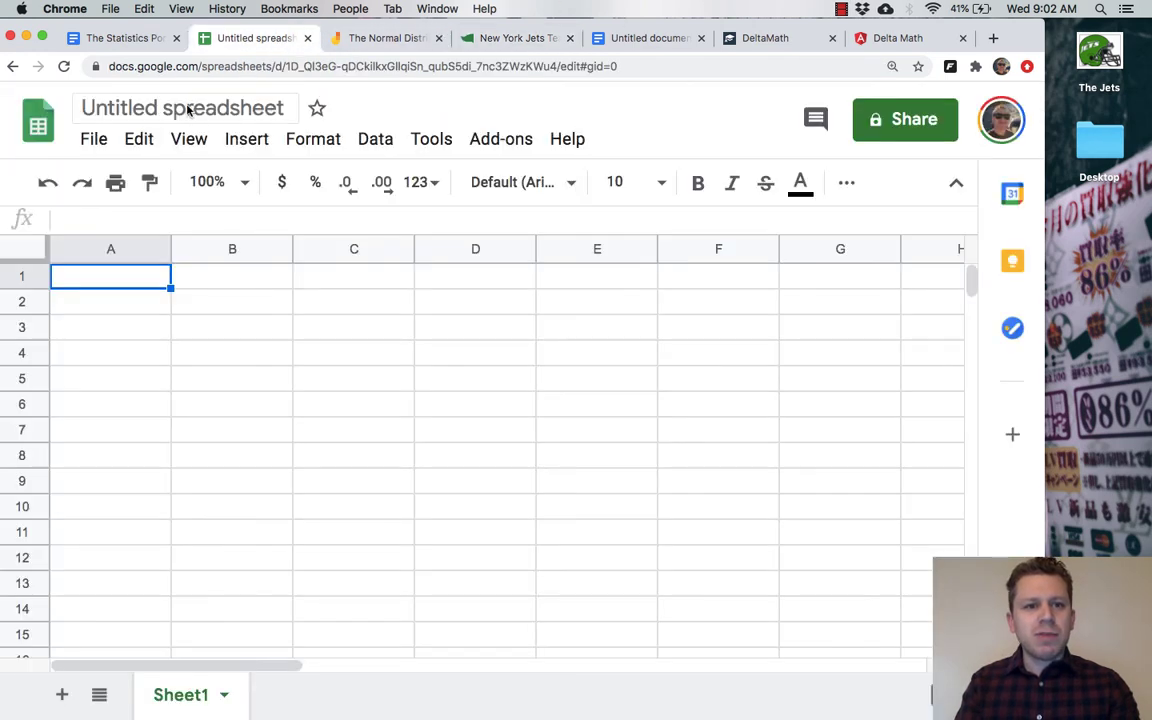
click(188, 110)
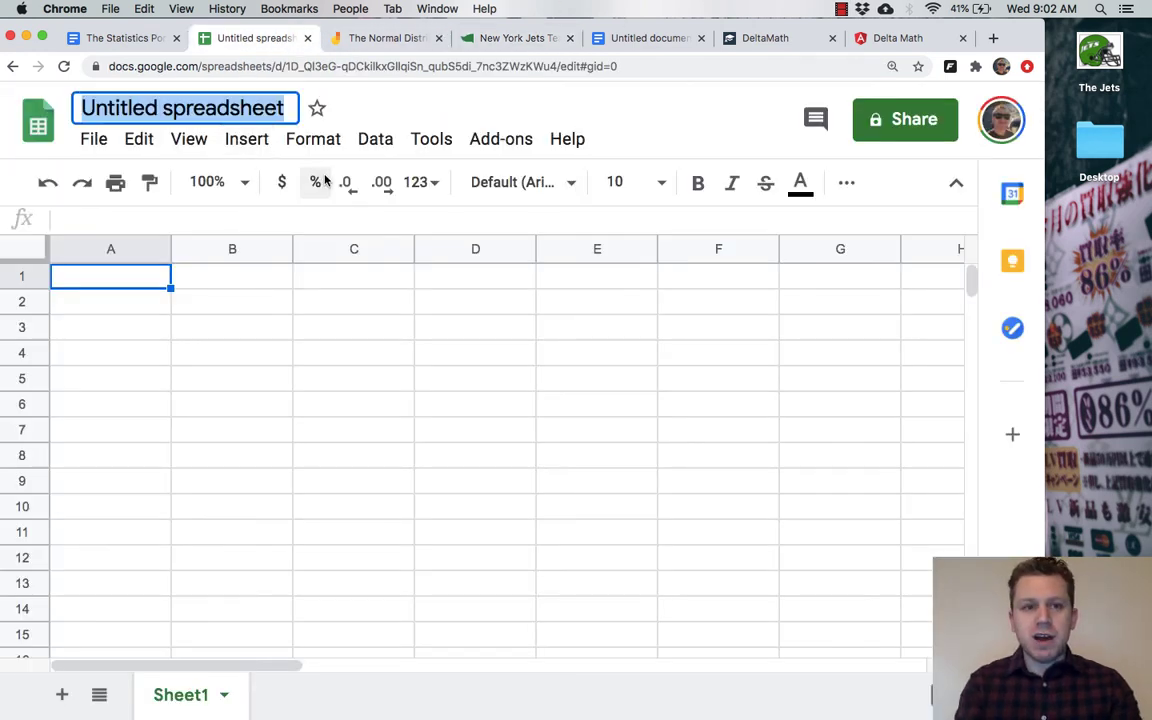
text(How many wins d)
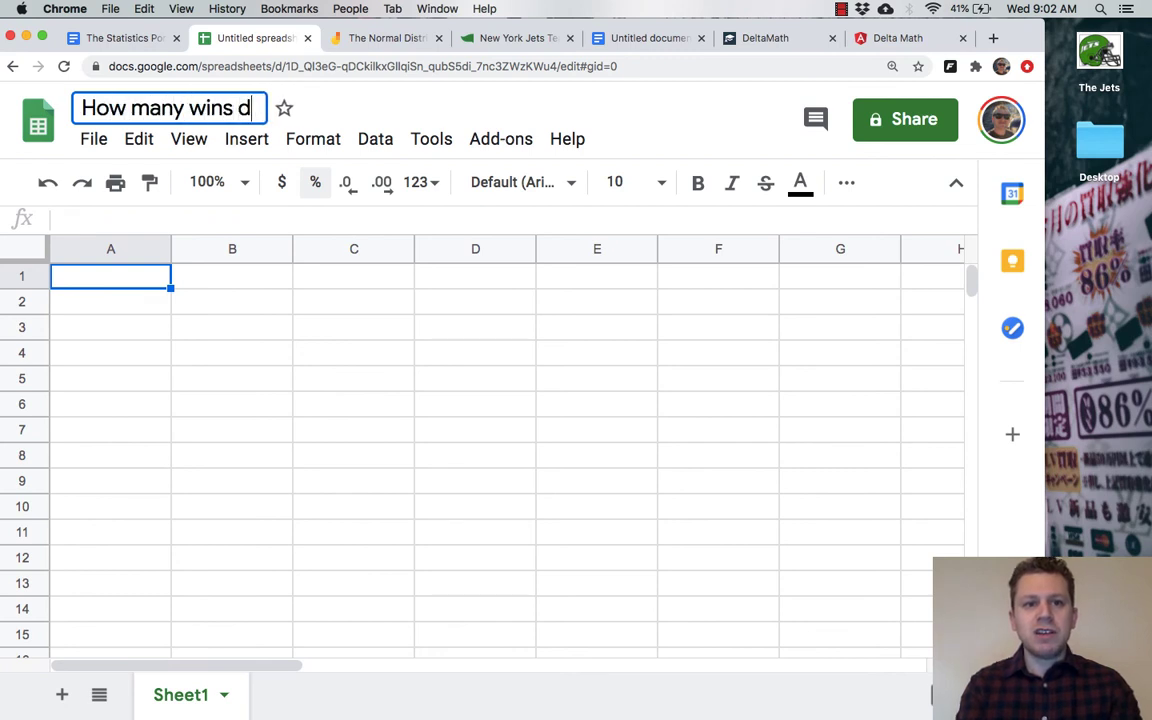
text(o the Jets ty)
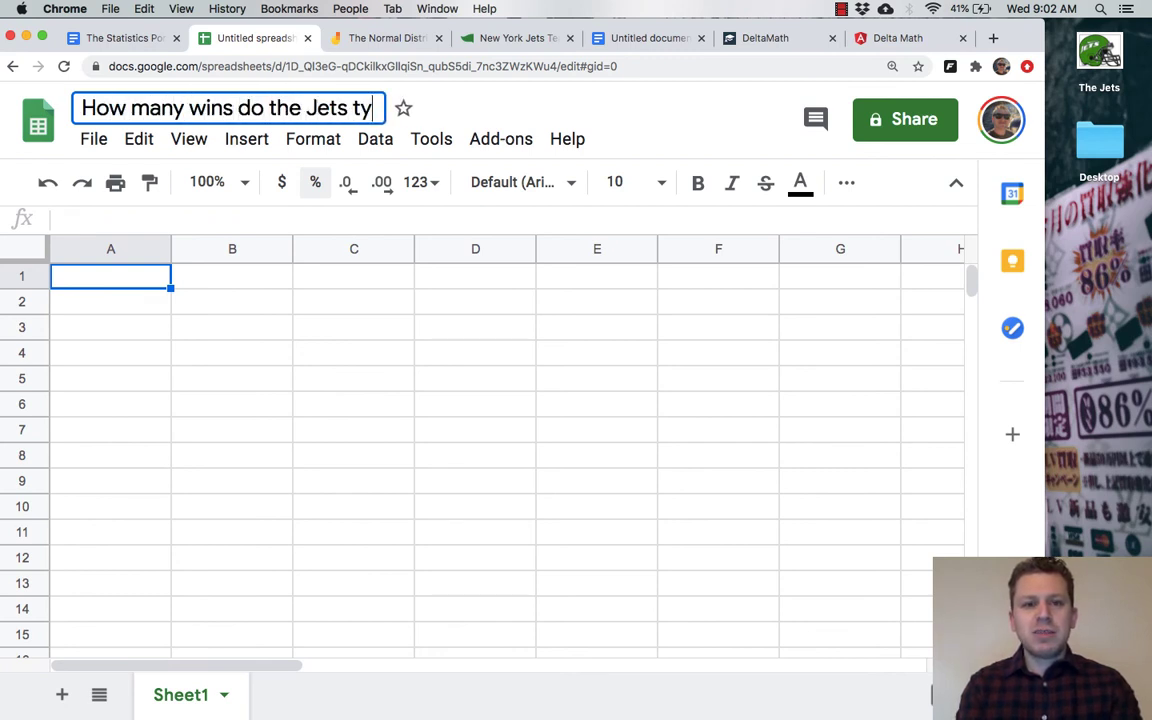
text(pically get per season?)
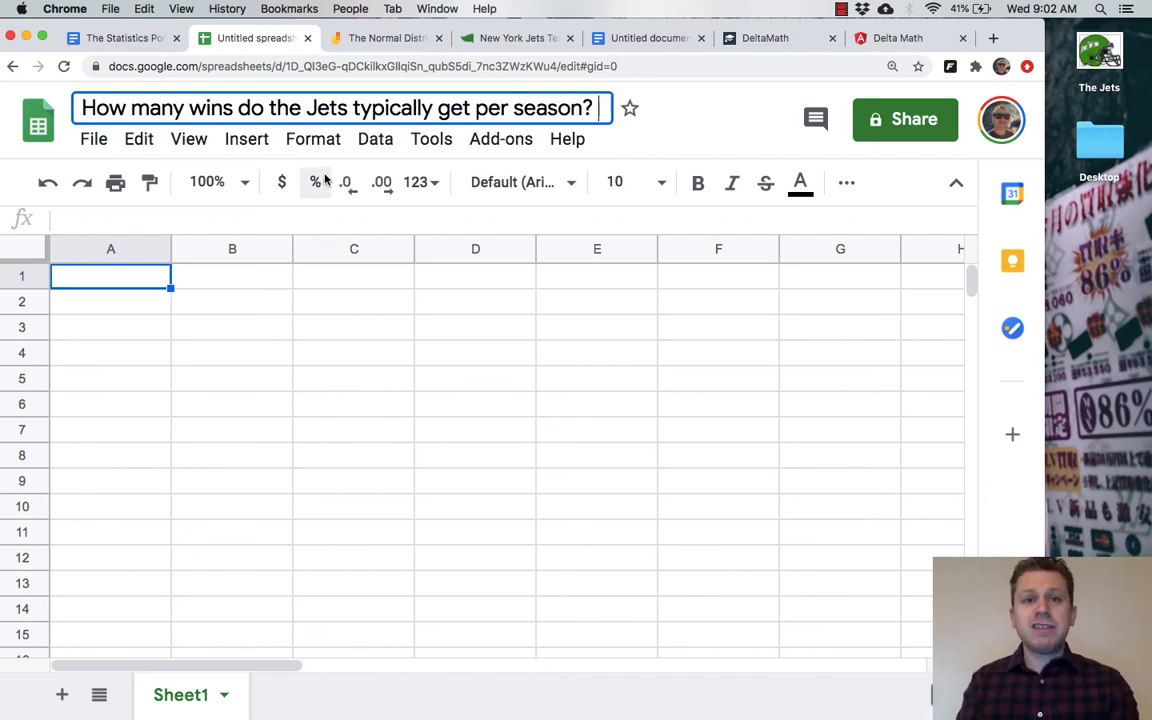
Read Objective 2 on gathering data in the assignment document and check the Jets records page as the data source
click(104, 38)
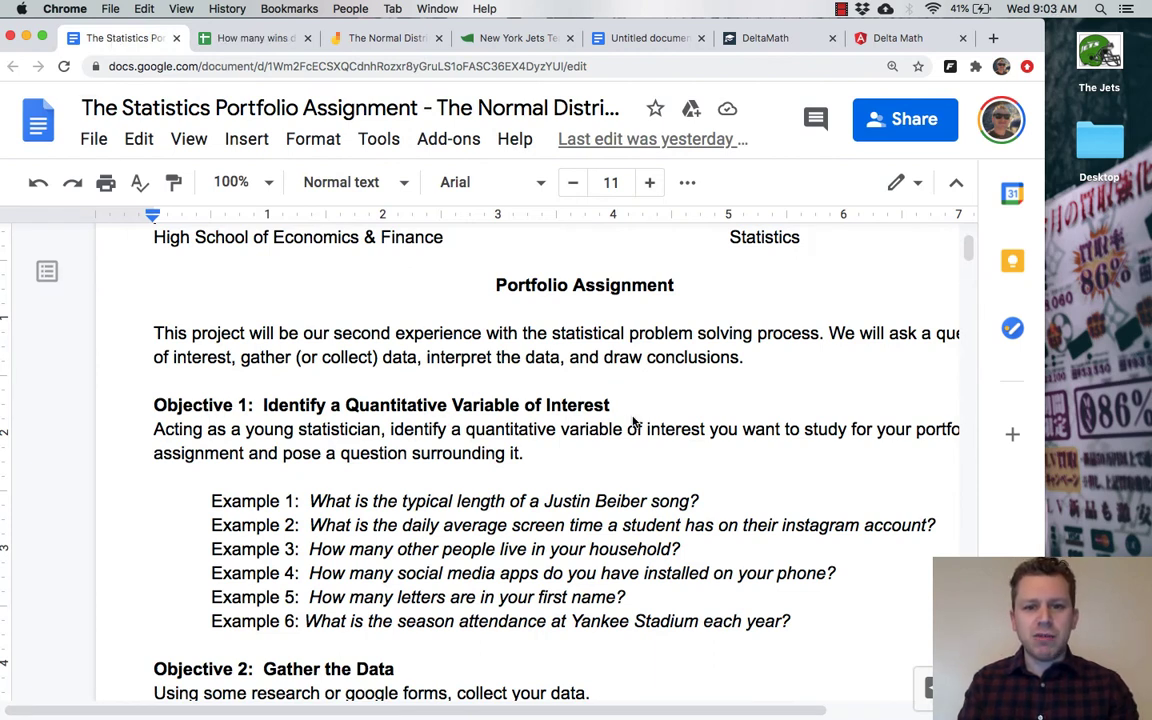
scroll(633, 422, down, 1)
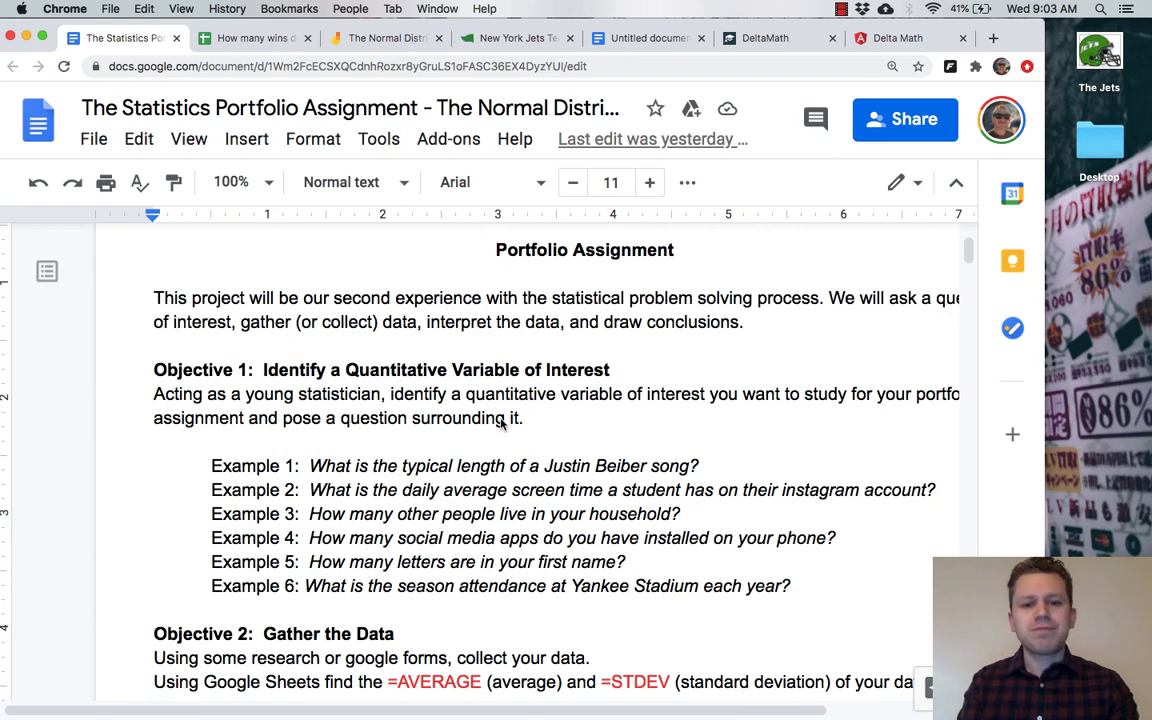
scroll(503, 424, down, 8)
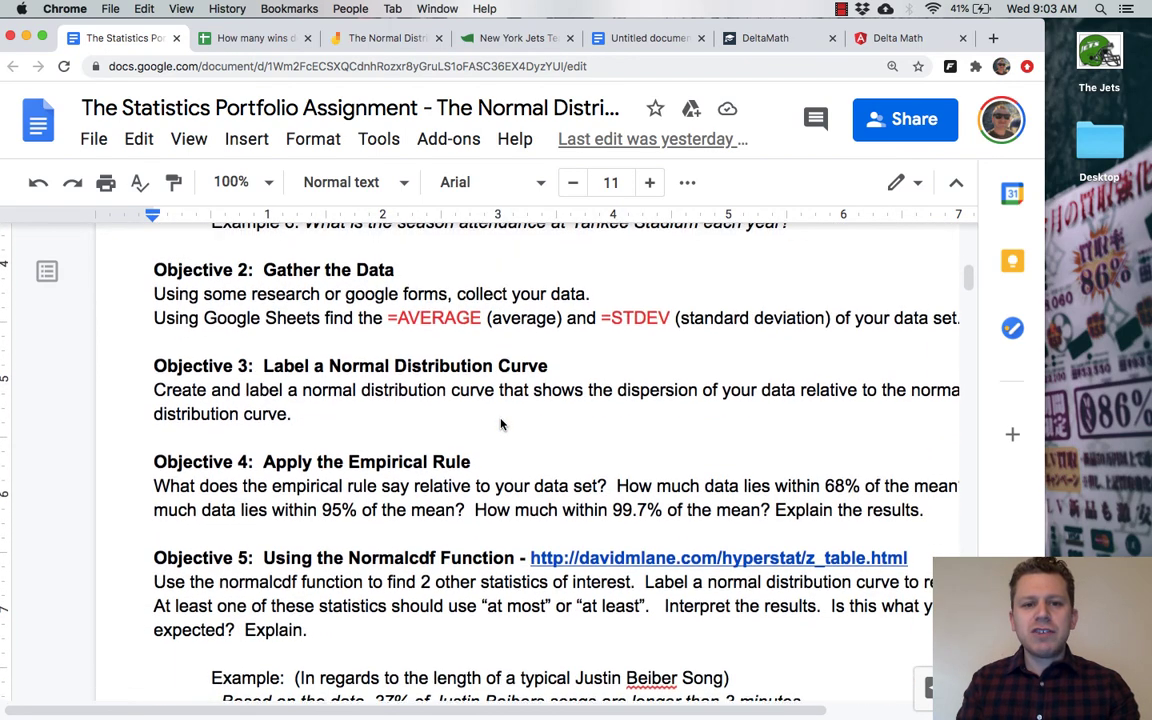
scroll(502, 424, up, 1)
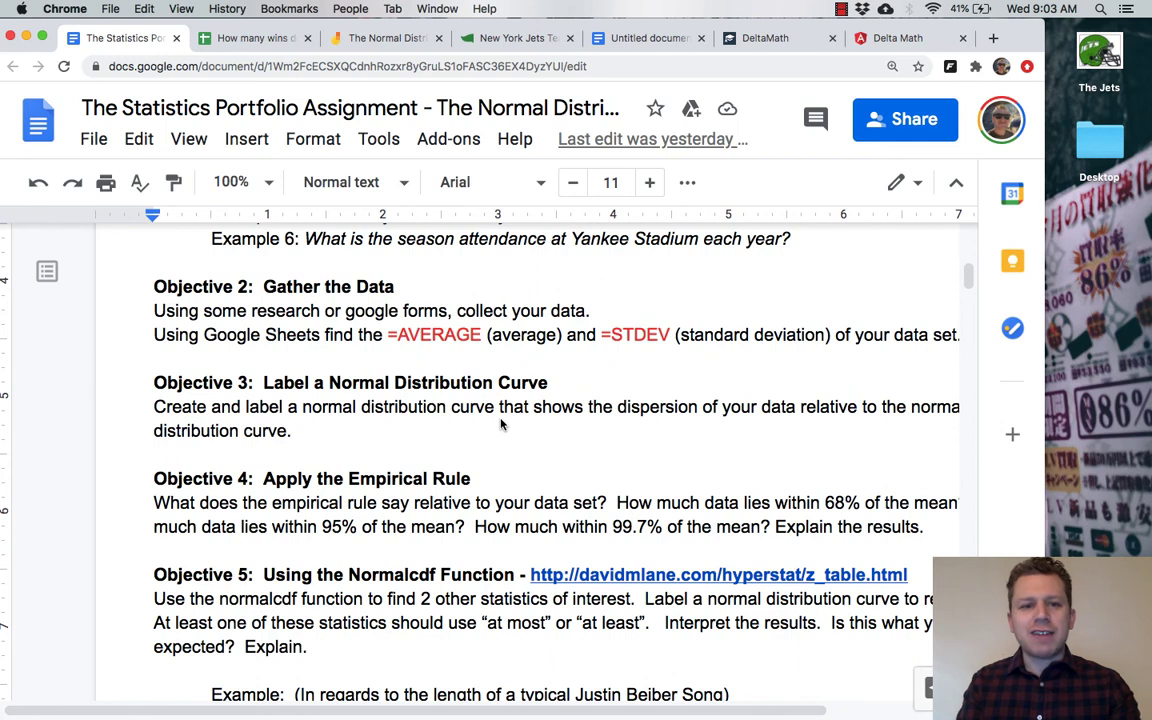
click(503, 40)
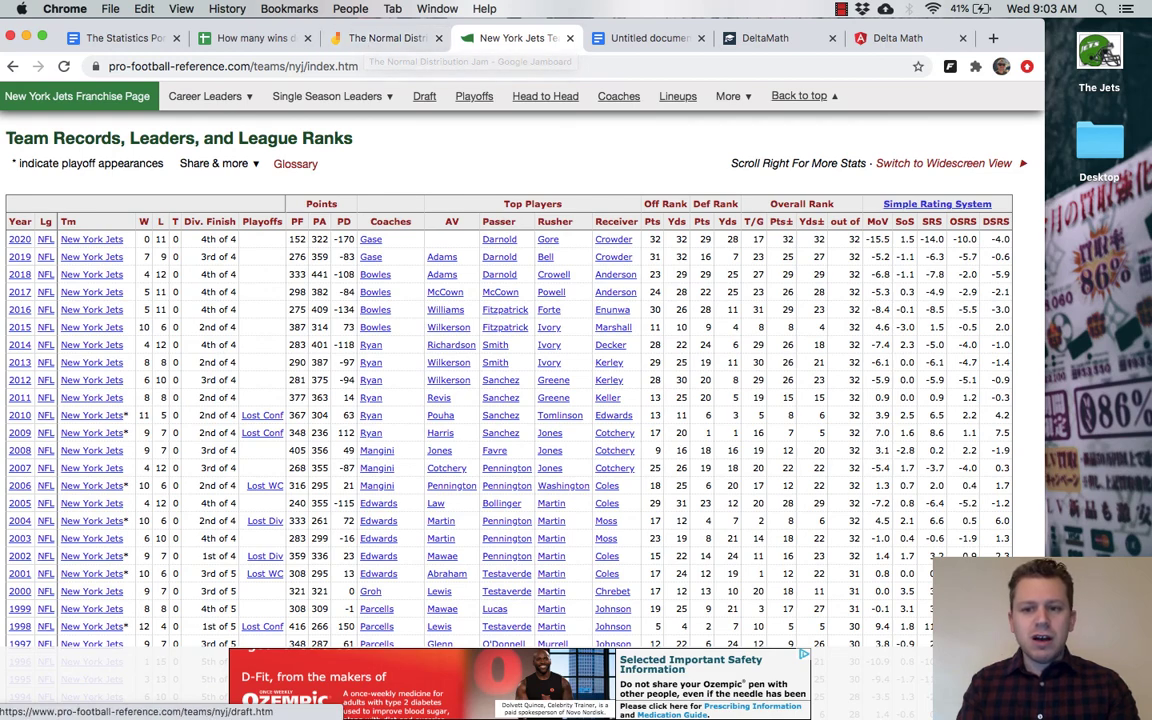
Add the column headers Year in A1 and Wins in B1 of the Jets wins spreadsheet
click(257, 41)
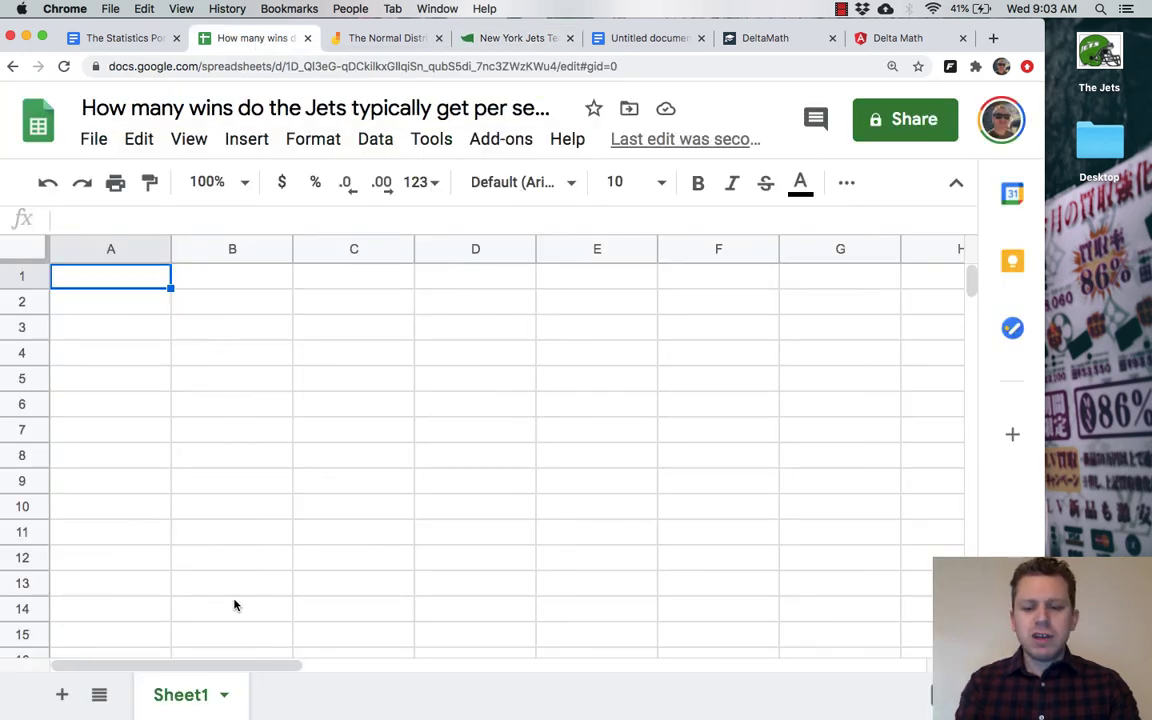
text(Year)
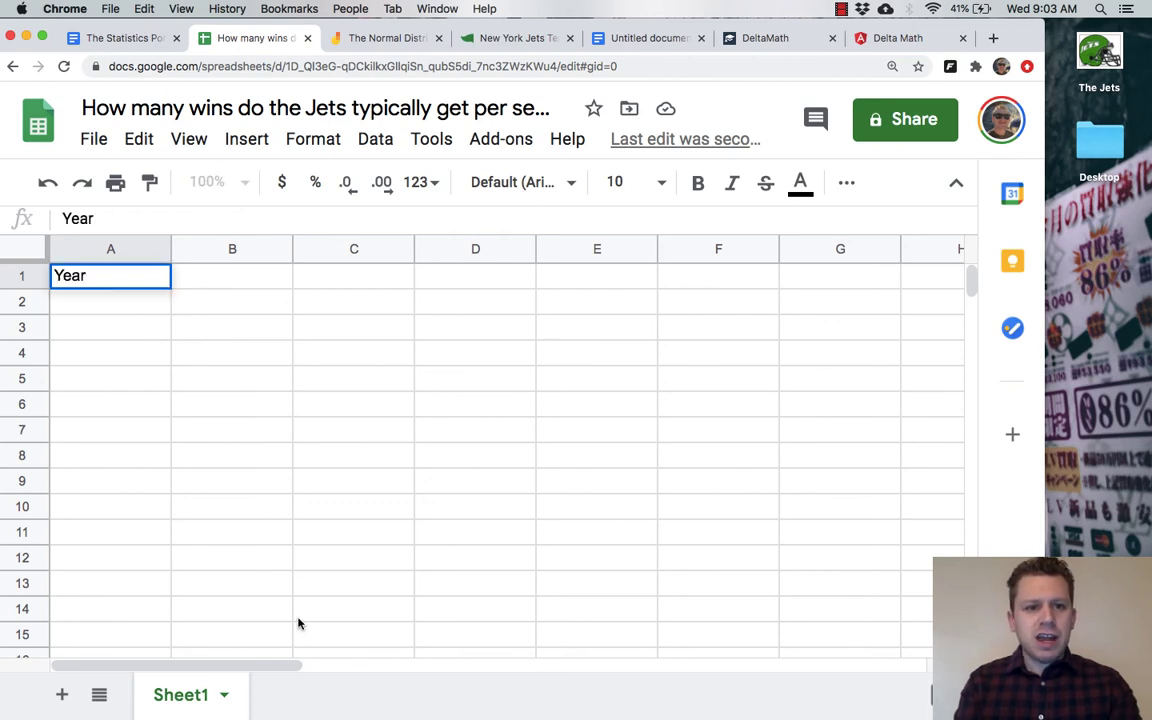
key(Tab)
text(Wins)
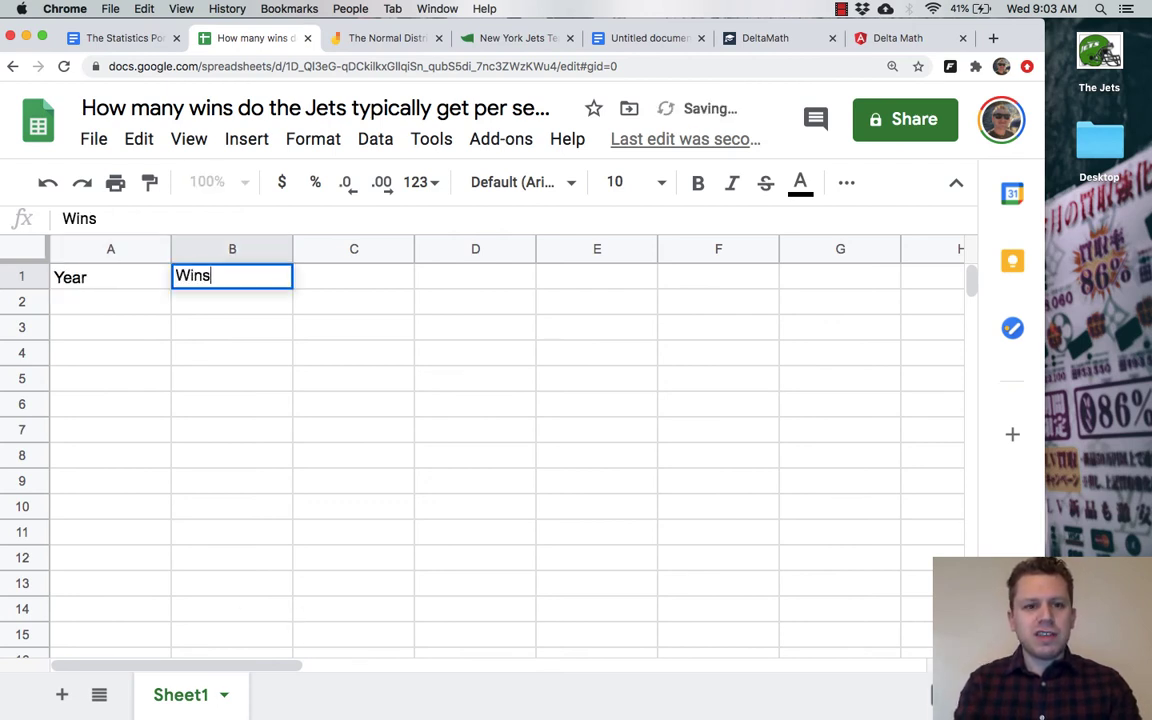
key(Return)
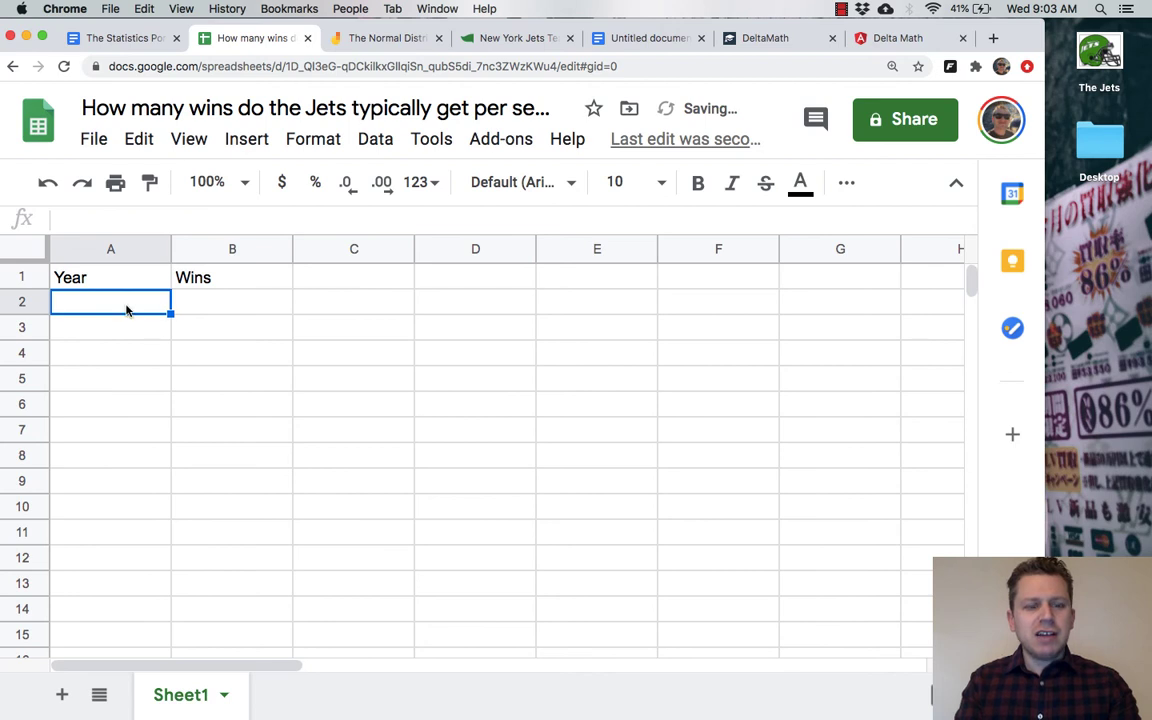
Enter 2019 in A2 and the formula =A2-1 in A3 to get the preceding year
text(2019)
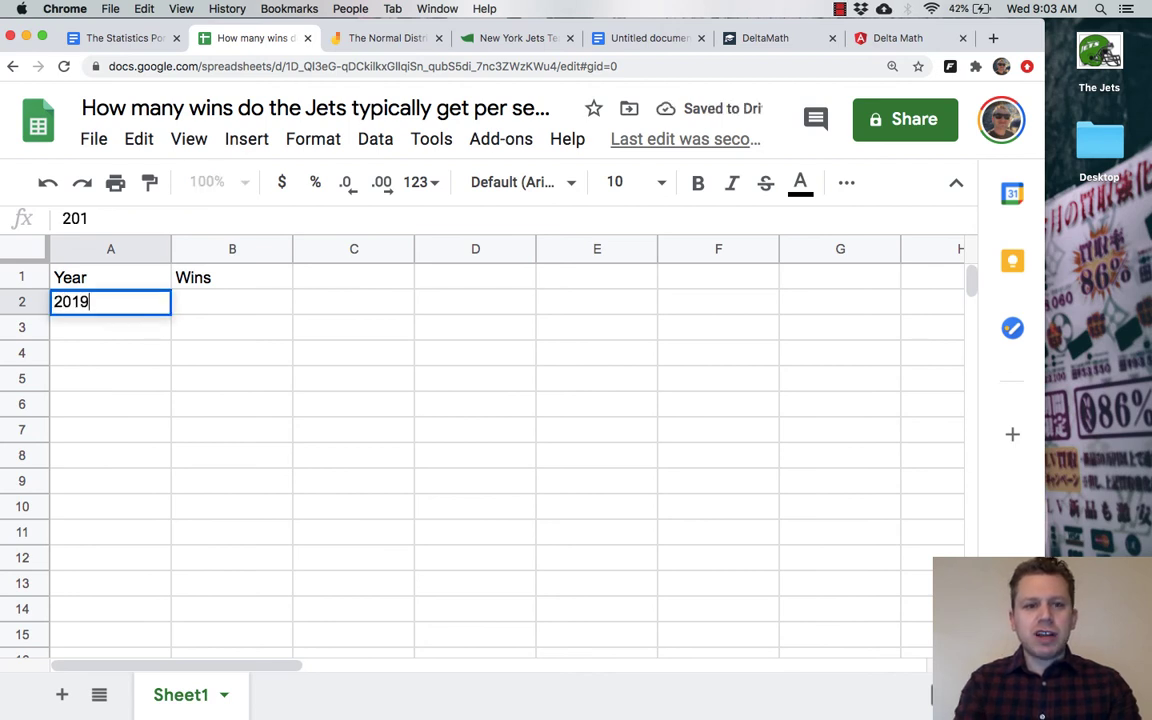
key(Return)
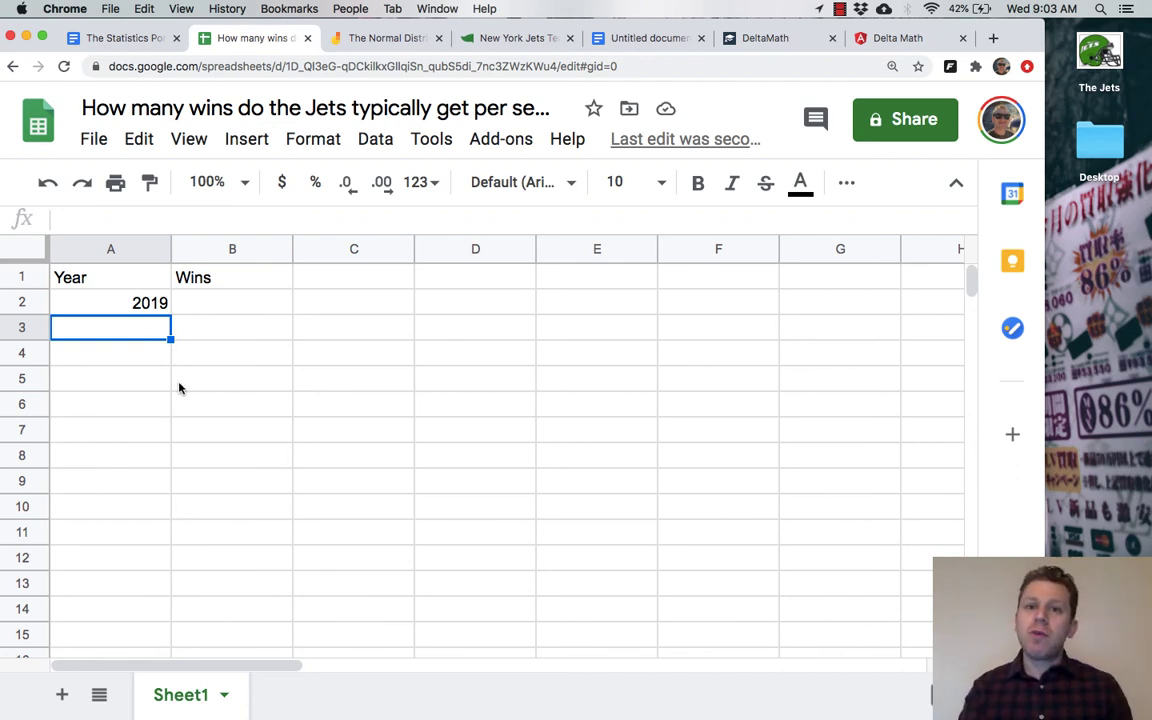
text(=)
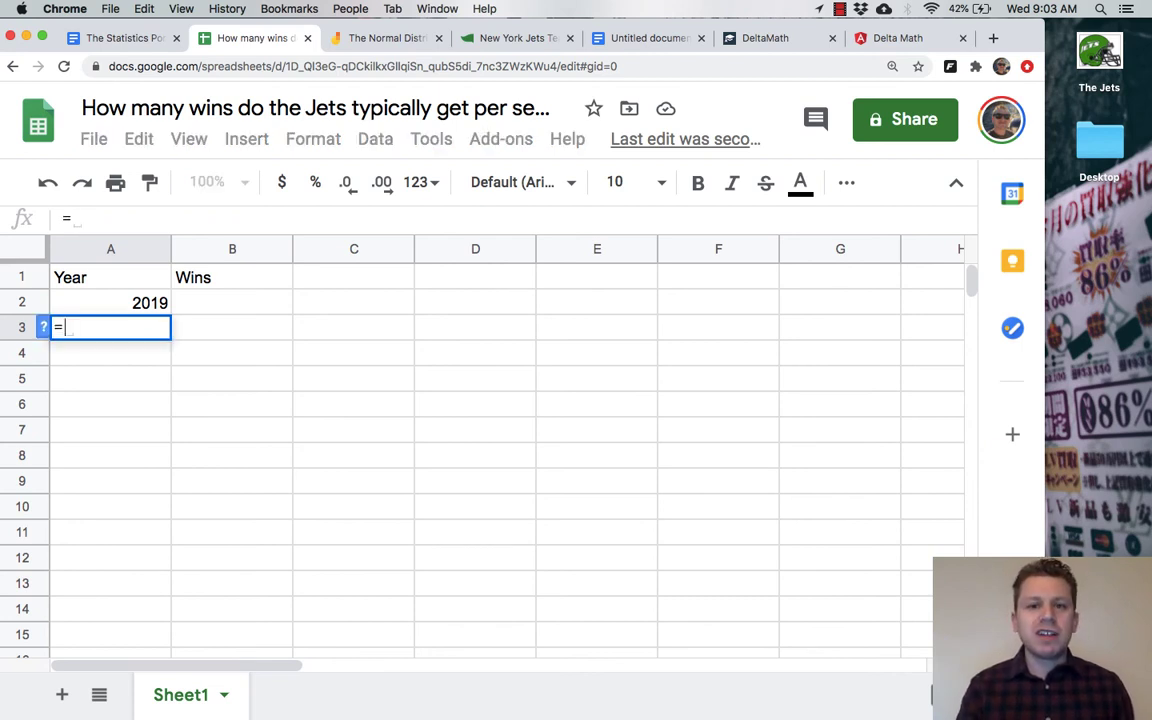
click(133, 310)
text(-1)
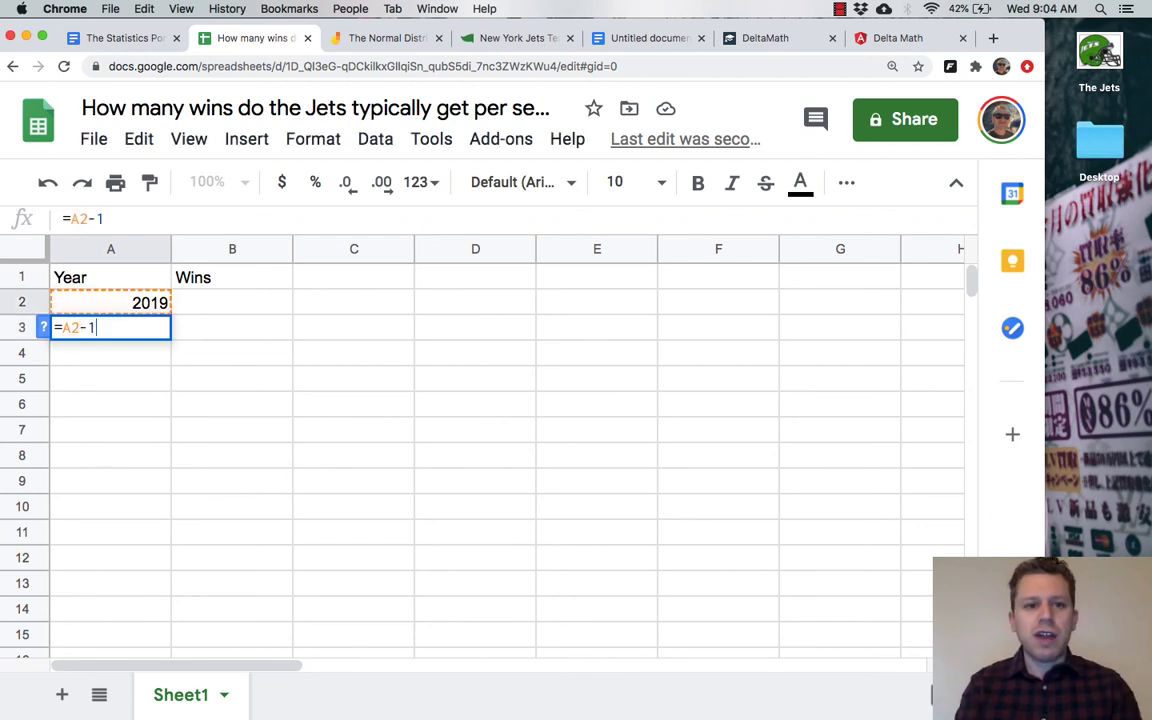
key(Return)
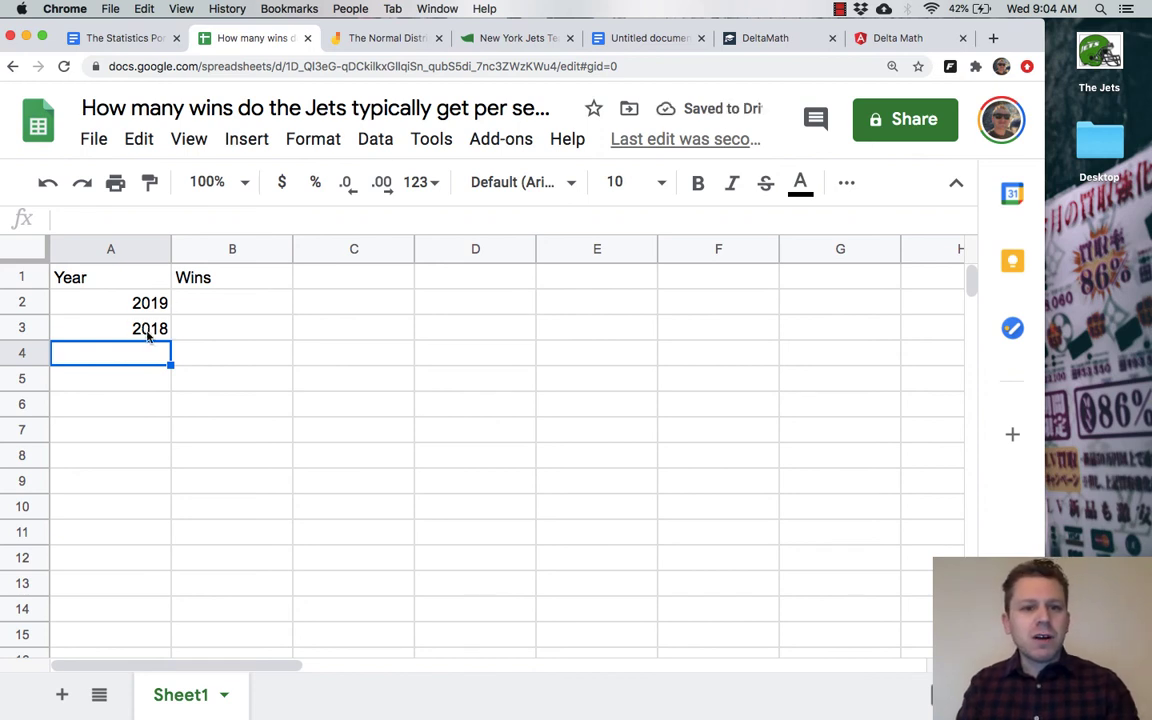
Check the formula in A3 and fill it down the Year column to 1972
click(145, 334)
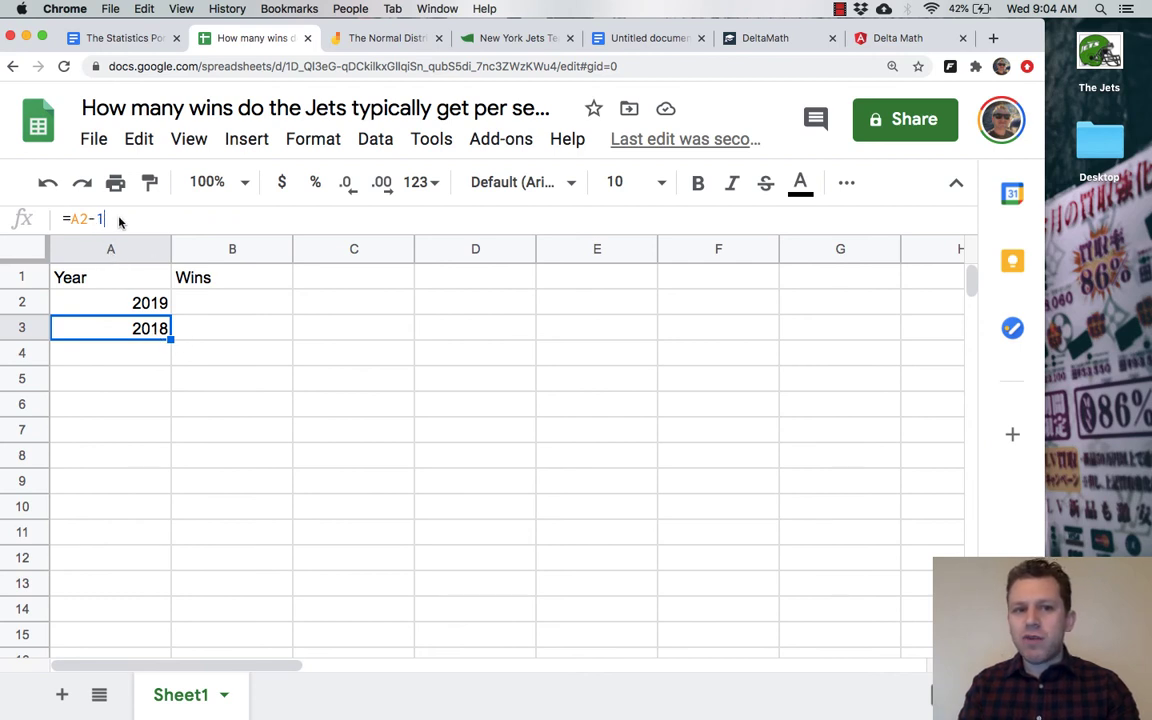
drag(118, 220, 60, 222)
key(Return)
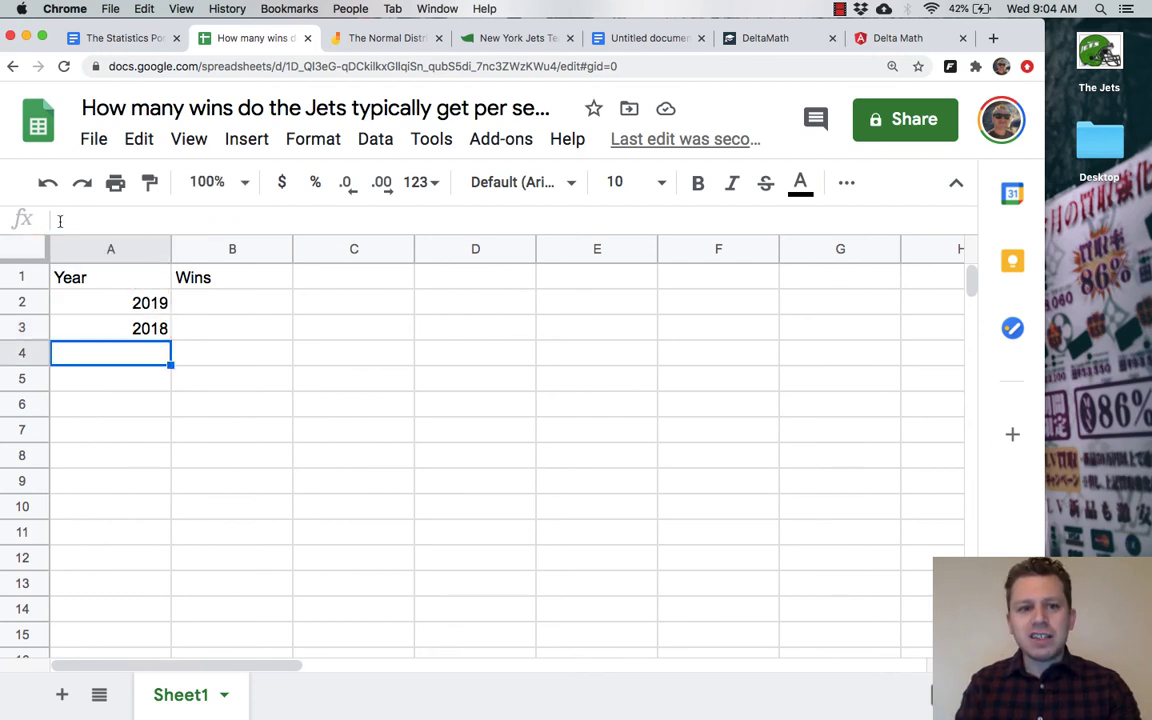
click(150, 328)
drag(170, 340, 176, 705)
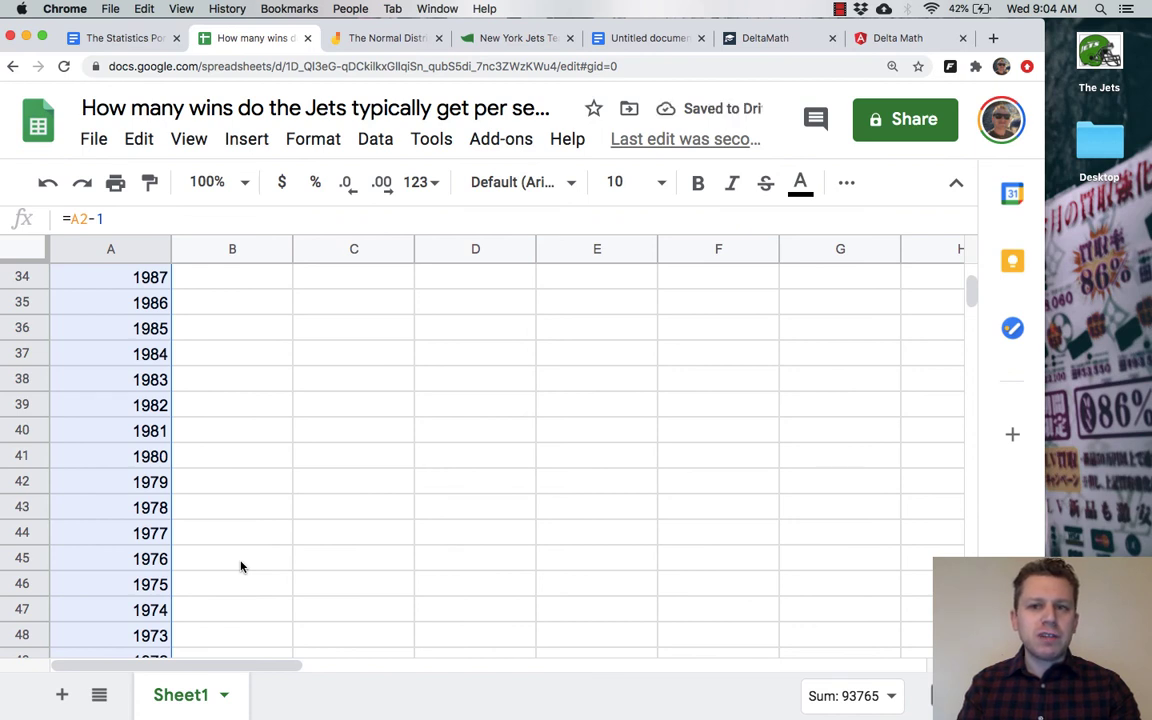
scroll(240, 567, up, 10)
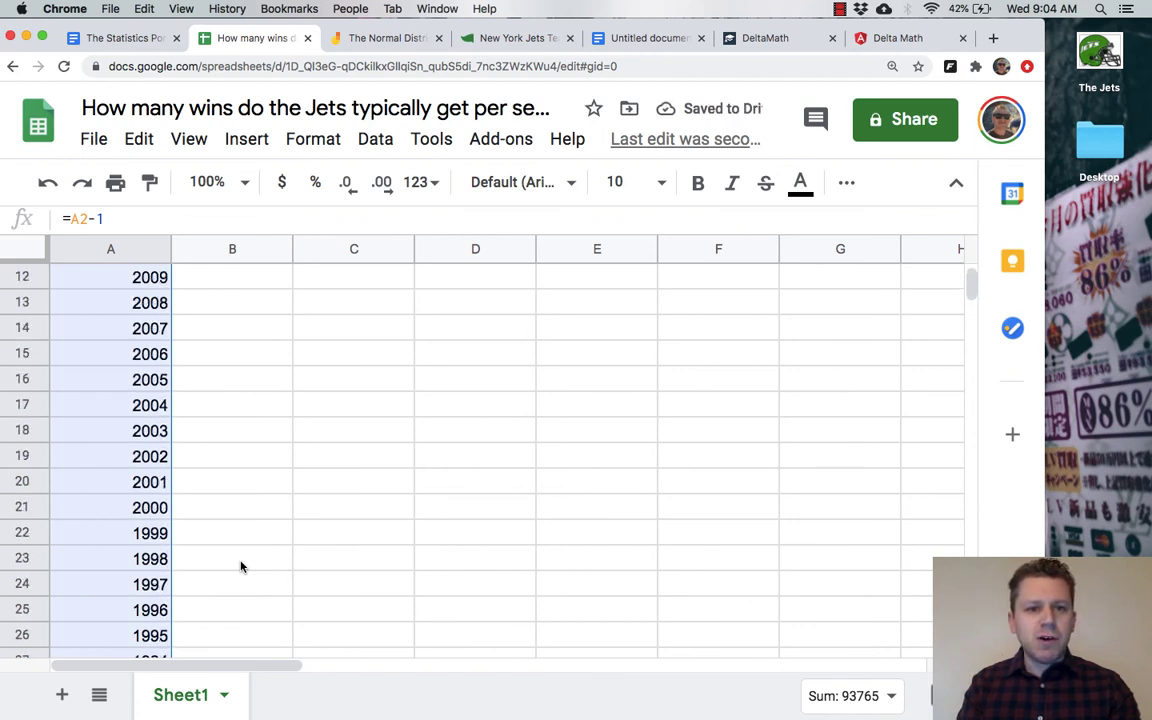
click(262, 415)
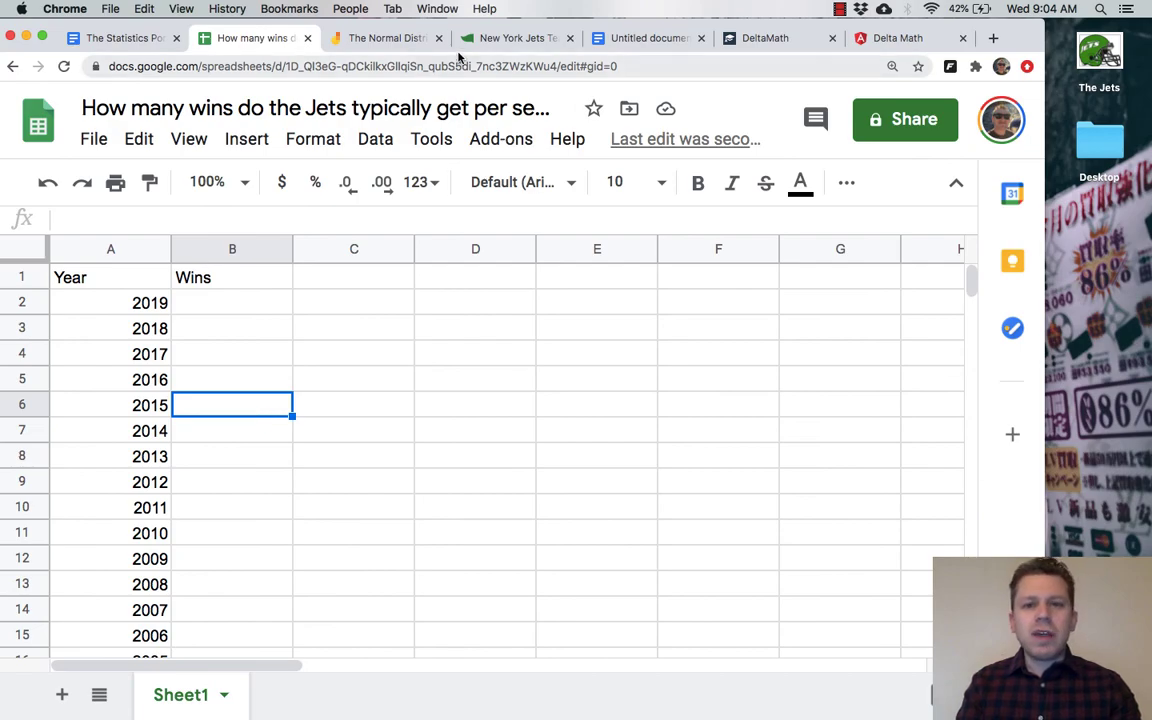
Place the Jets records page in its own window beside the spreadsheet and enter wins 7, 4, 5 and 5 for 2019 through 2016
drag(495, 38, 592, 35)
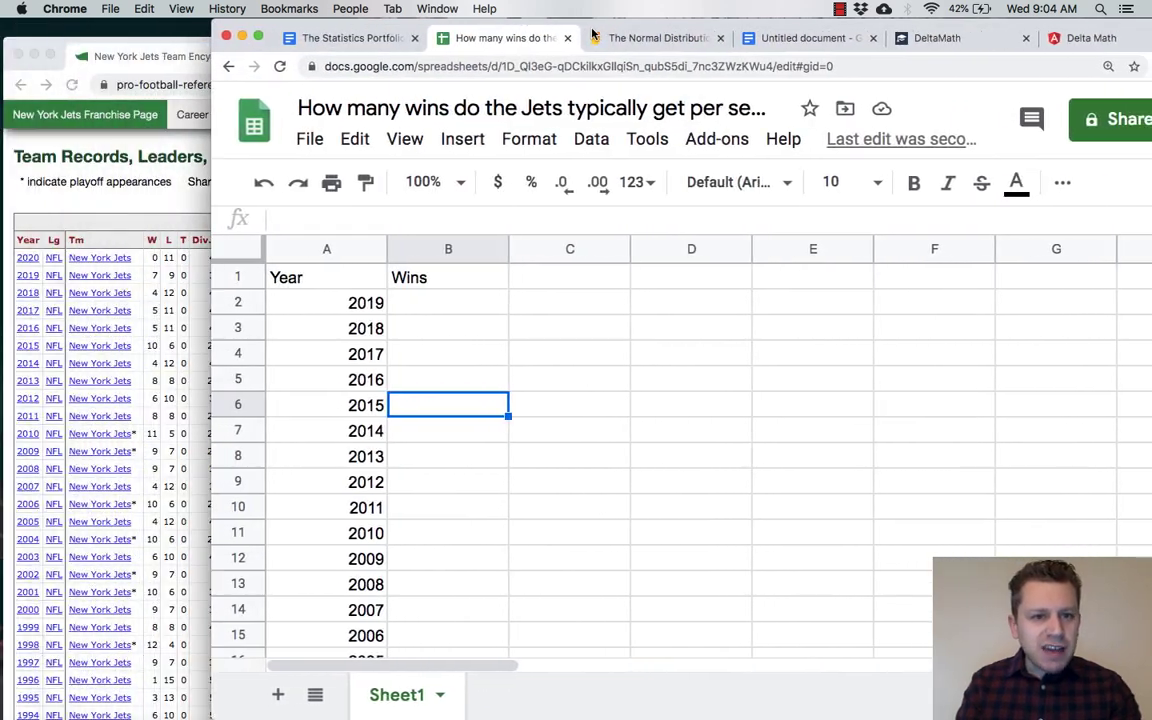
click(438, 304)
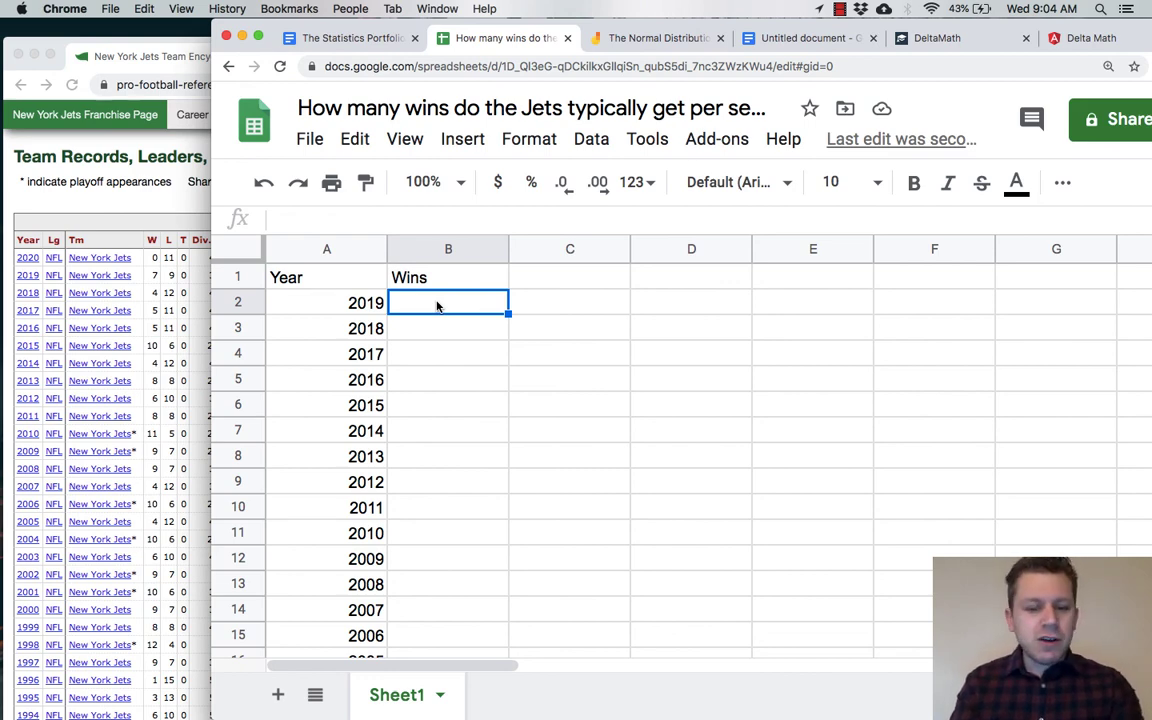
text(7)
key(Return)
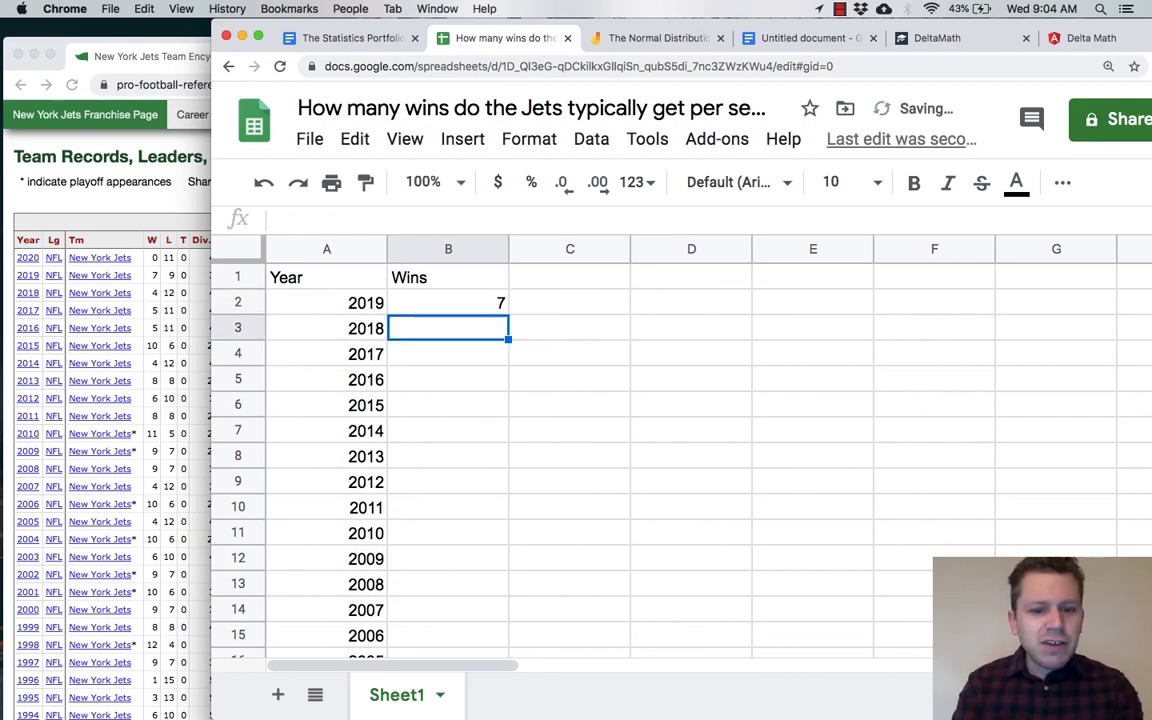
text(4)
key(Return)
text(5)
key(Return)
text(5)
key(Return)
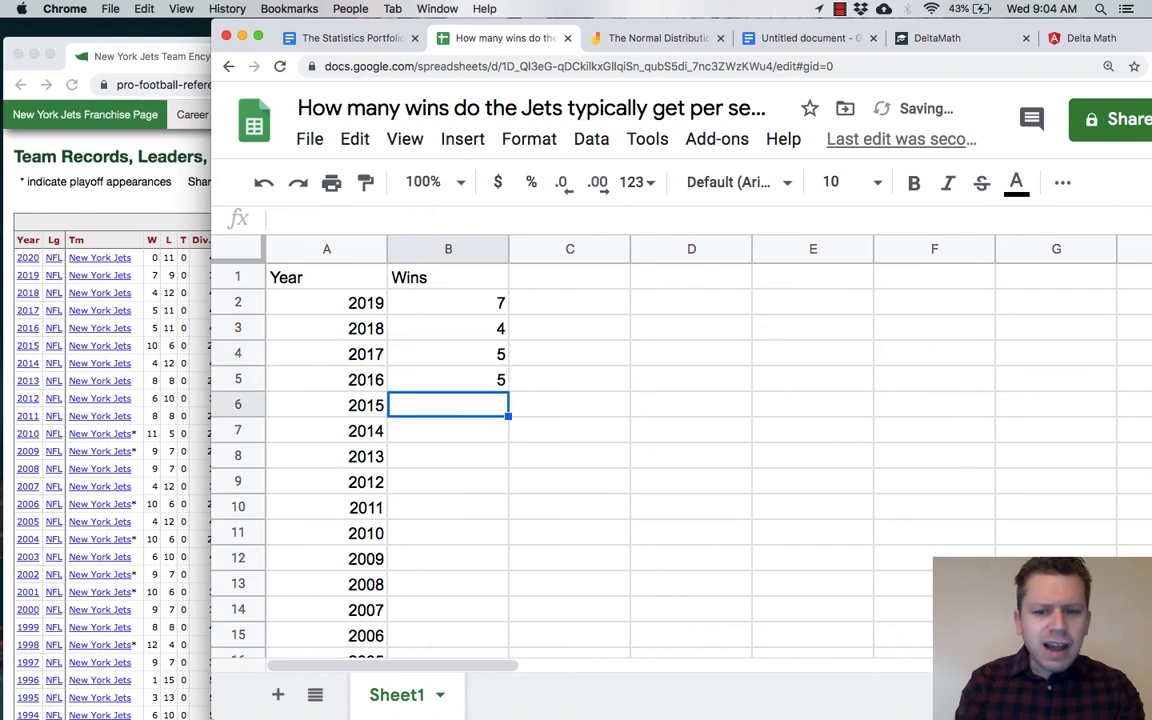
Enter the Jets' wins 10, 4, 8, 6, 8 and 11 for 2015 through 2010 in the Wins column
text(10)
key(Return)
text(4)
key(Return)
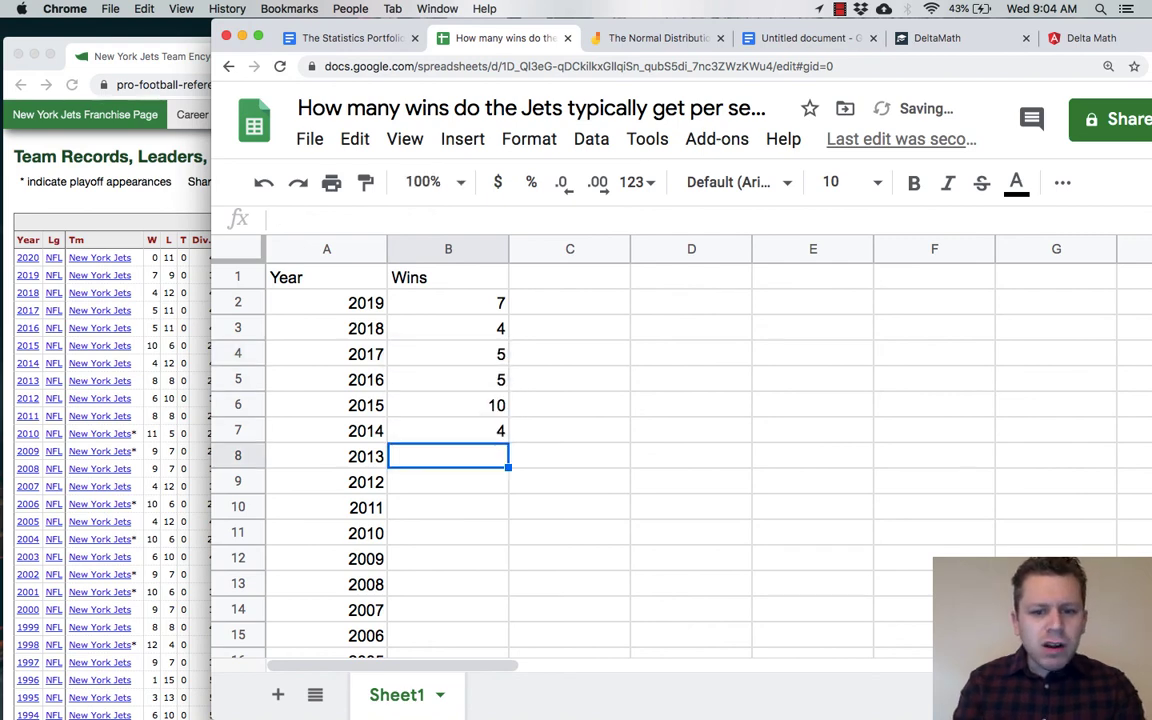
text(8)
key(Return)
text(6)
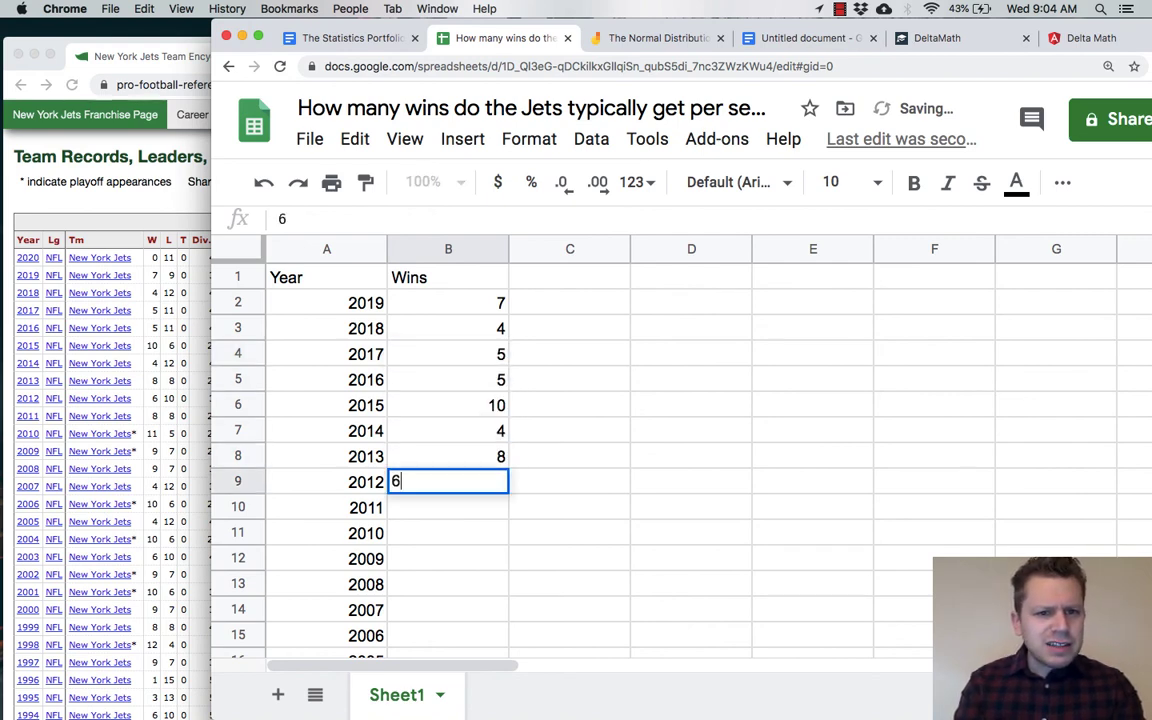
key(Return)
text(8)
key(Return)
text(11)
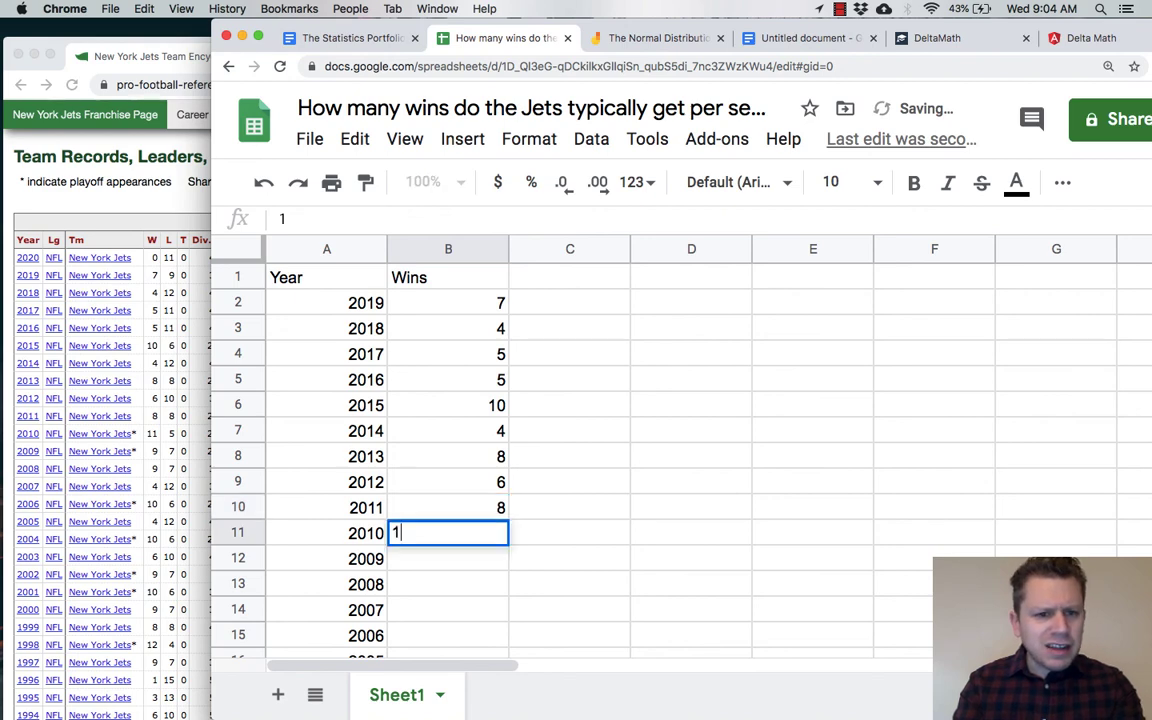
key(Return)
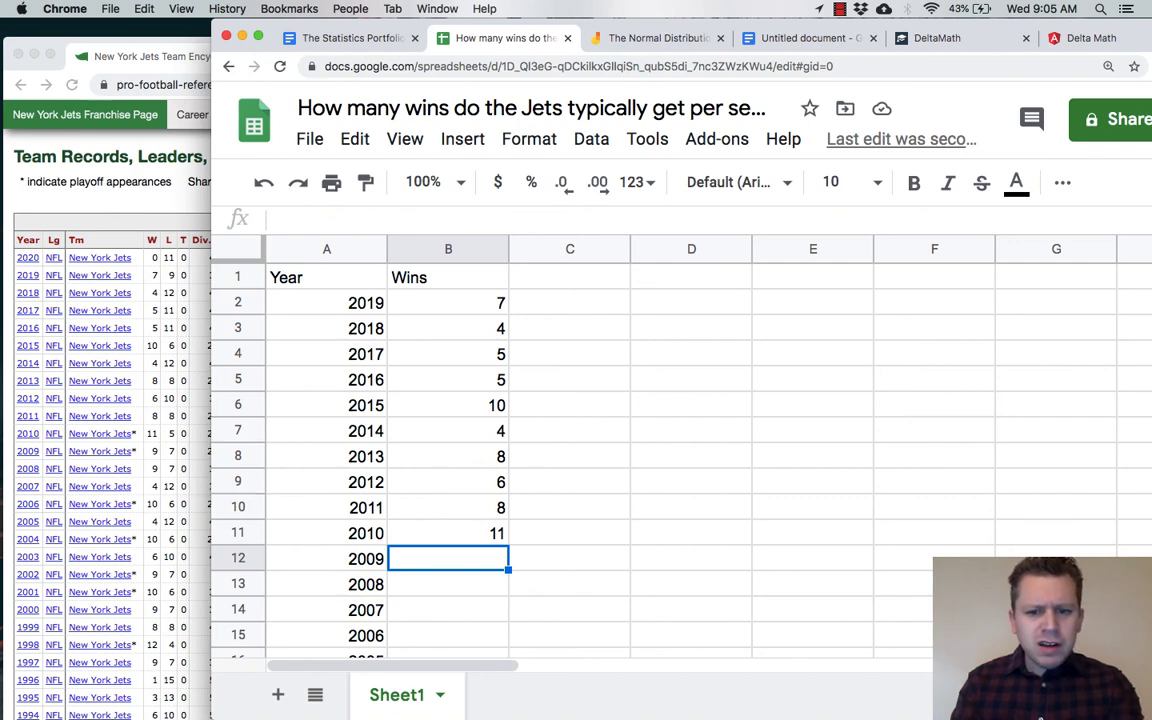
Enter the Jets' wins 9, 9, 4, 10 and 4 for 2009 through 2005 in the Wins column
text(9)
key(Return)
text(9)
key(Return)
text(4)
key(Return)
text(10)
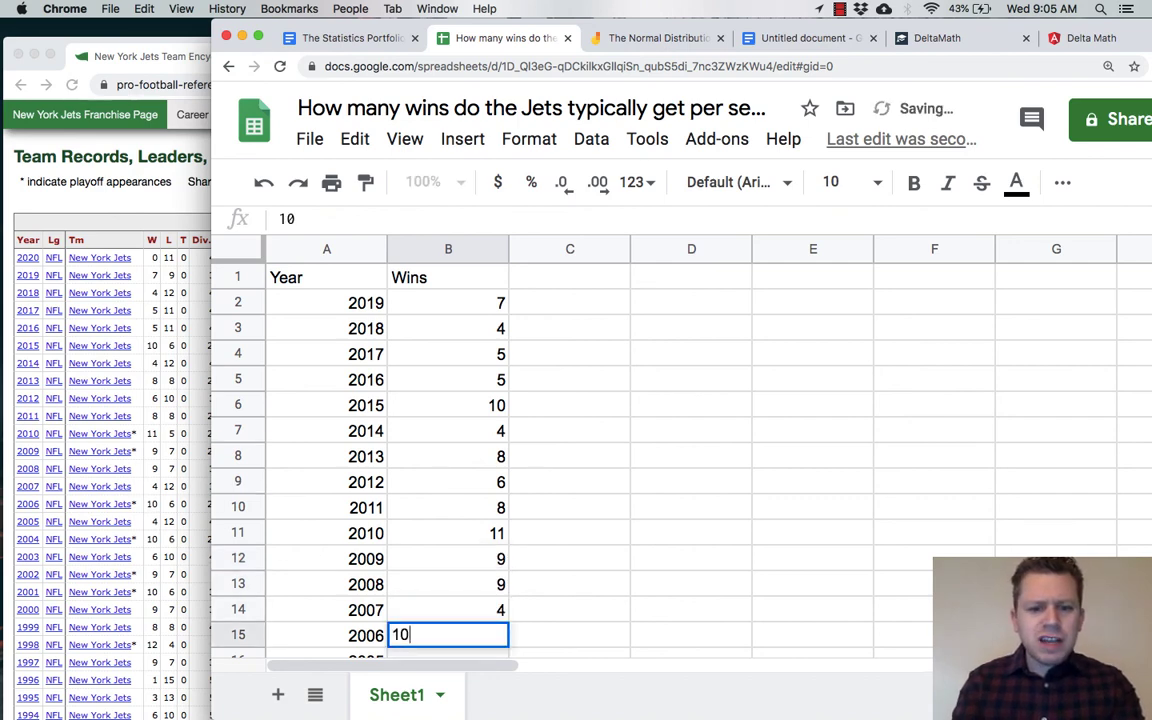
key(Return)
text(4)
key(Return)
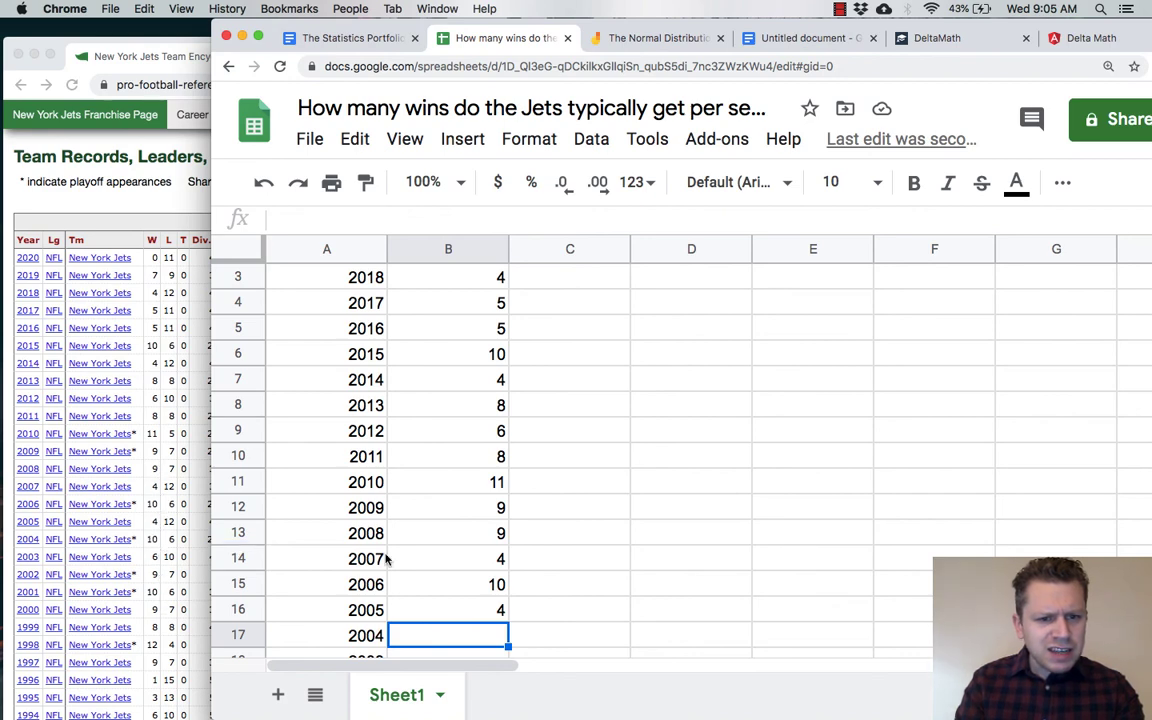
Enter the Jets' wins 10, 6, 9 and 10 for 2004 through 2001 in the Wins column
text(10)
key(Return)
text(6)
key(Return)
text(9)
key(Return)
text(10)
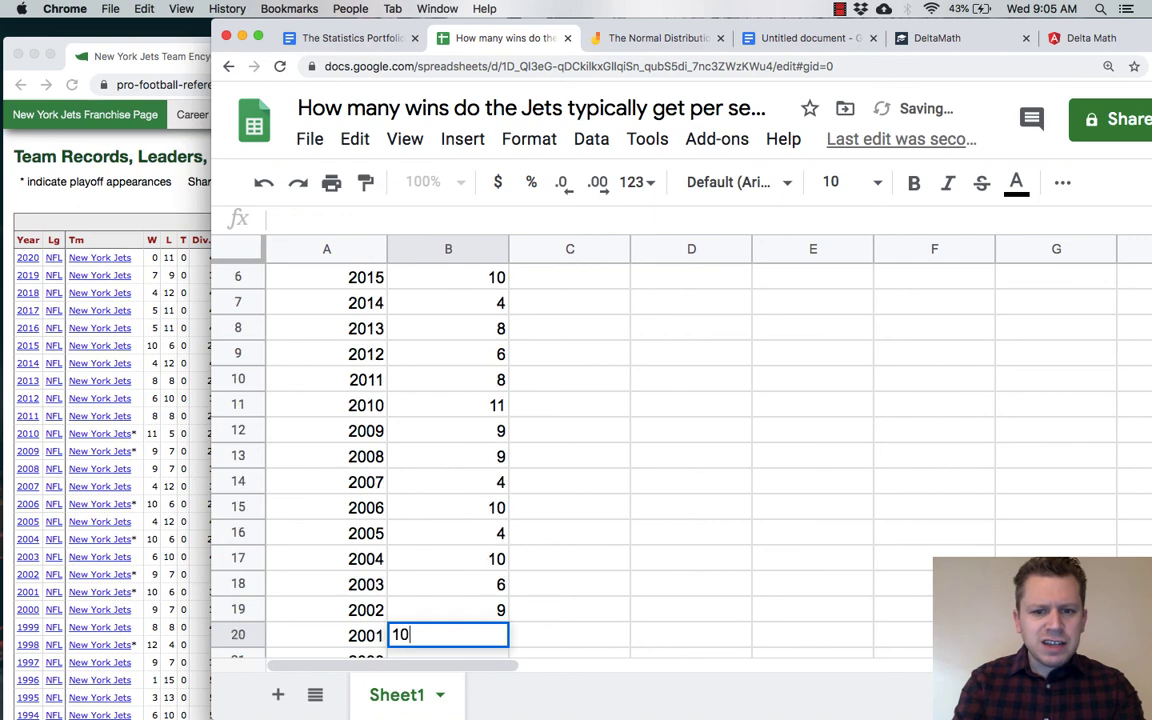
key(Return)
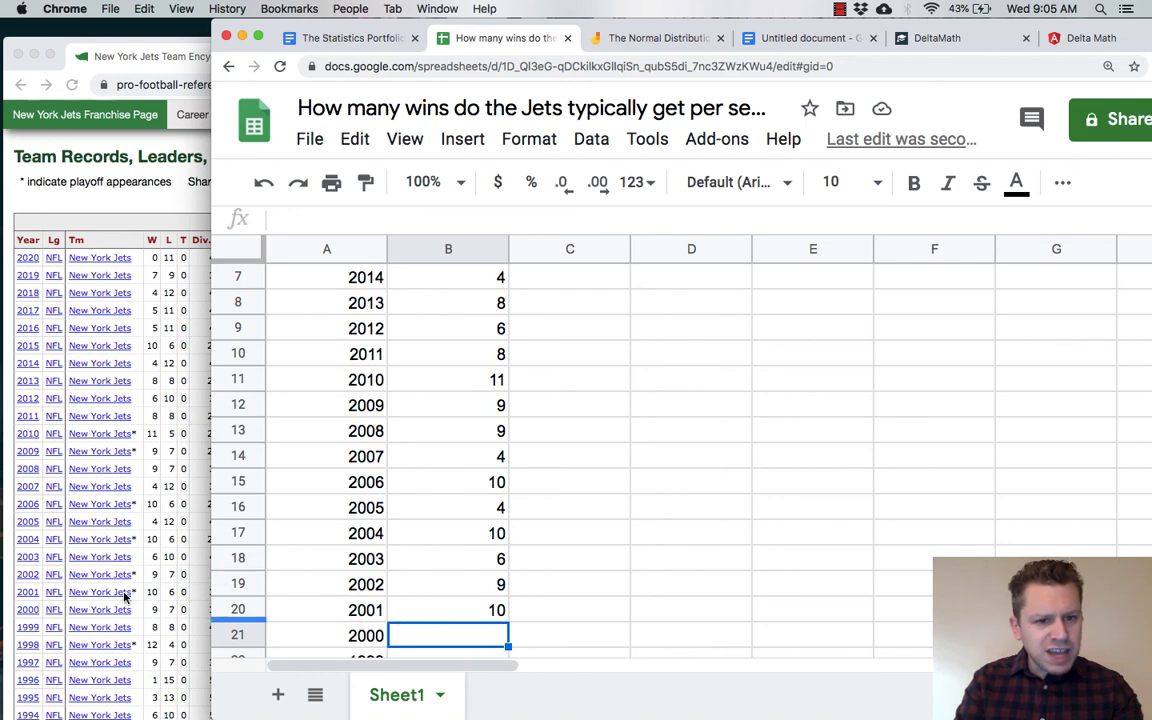
Bring the older seasons into view on the records page and enter wins 9, 8 and 12 for 2000 through 1998
scroll(125, 596, down, 6)
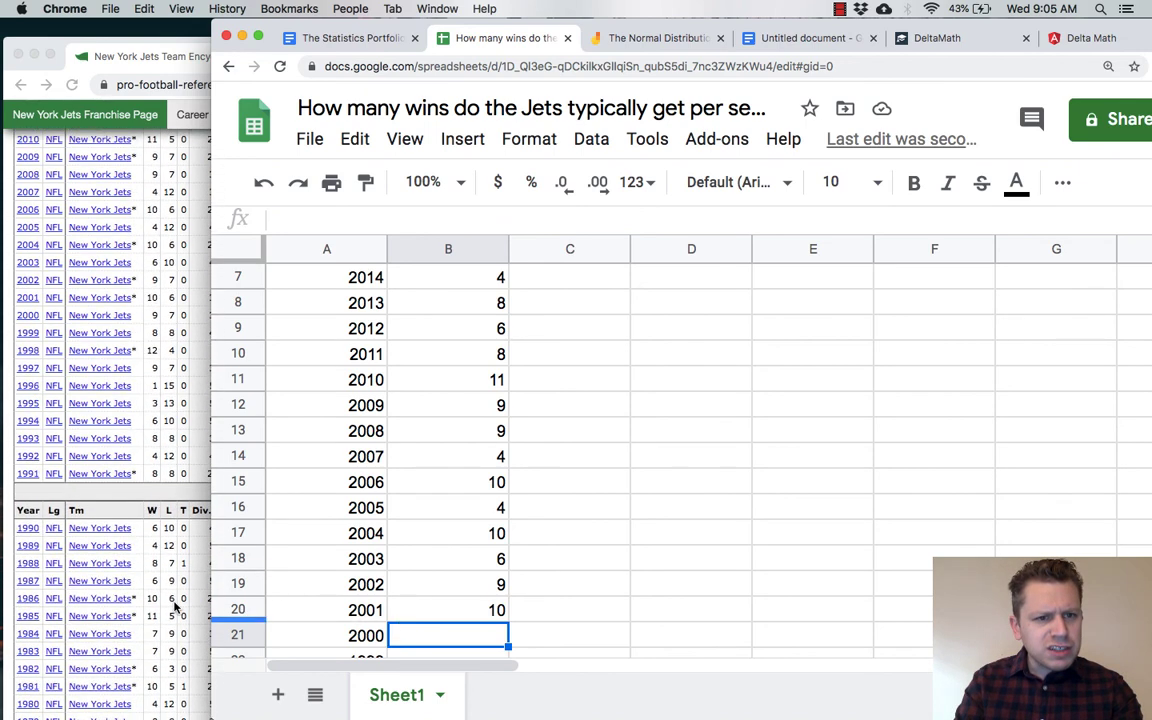
scroll(174, 605, down, 4)
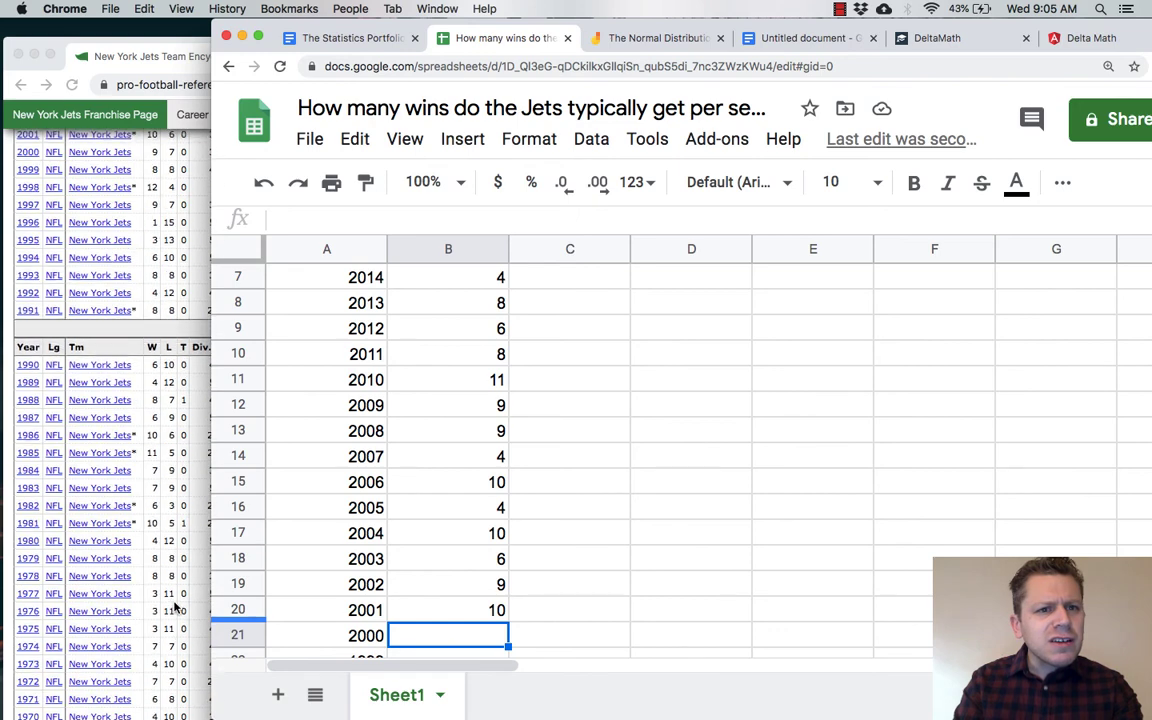
scroll(174, 605, up, 2)
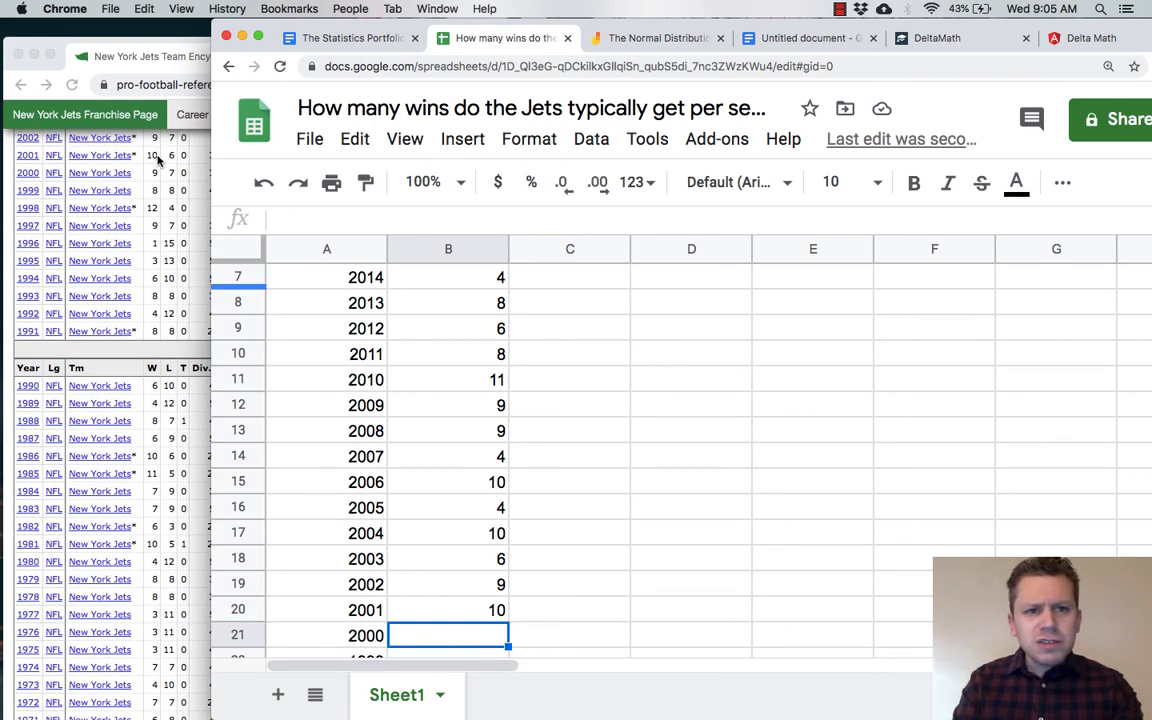
scroll(430, 404, down, 5)
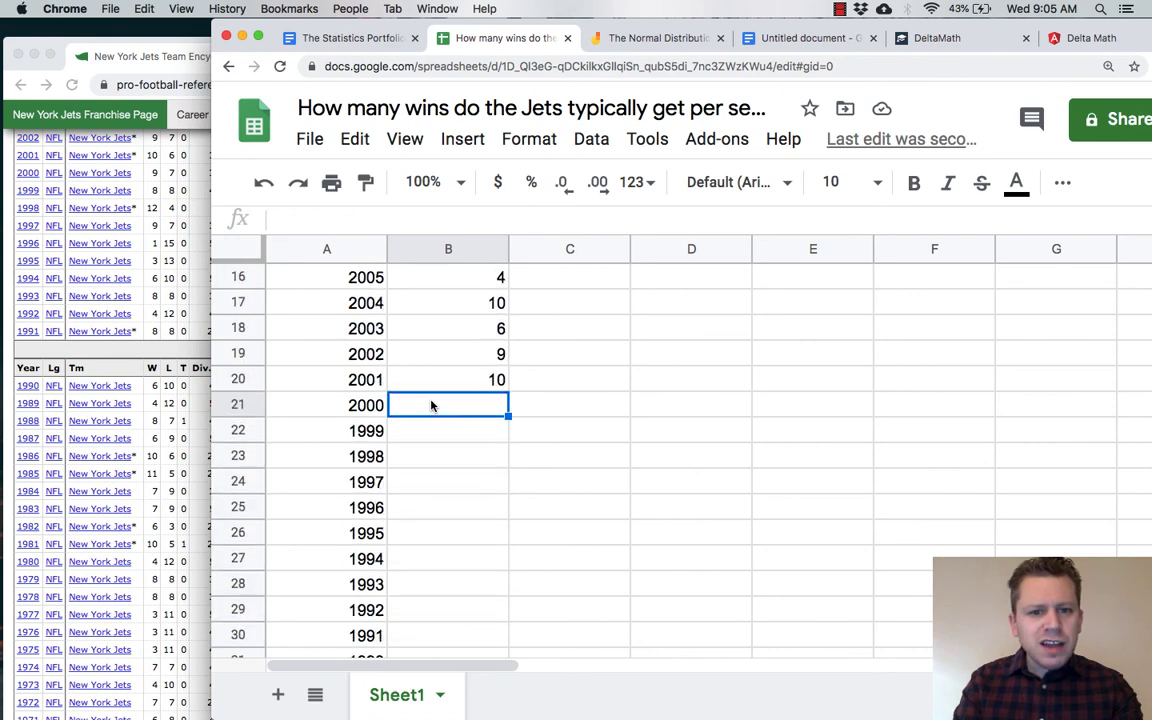
scroll(431, 405, down, 1)
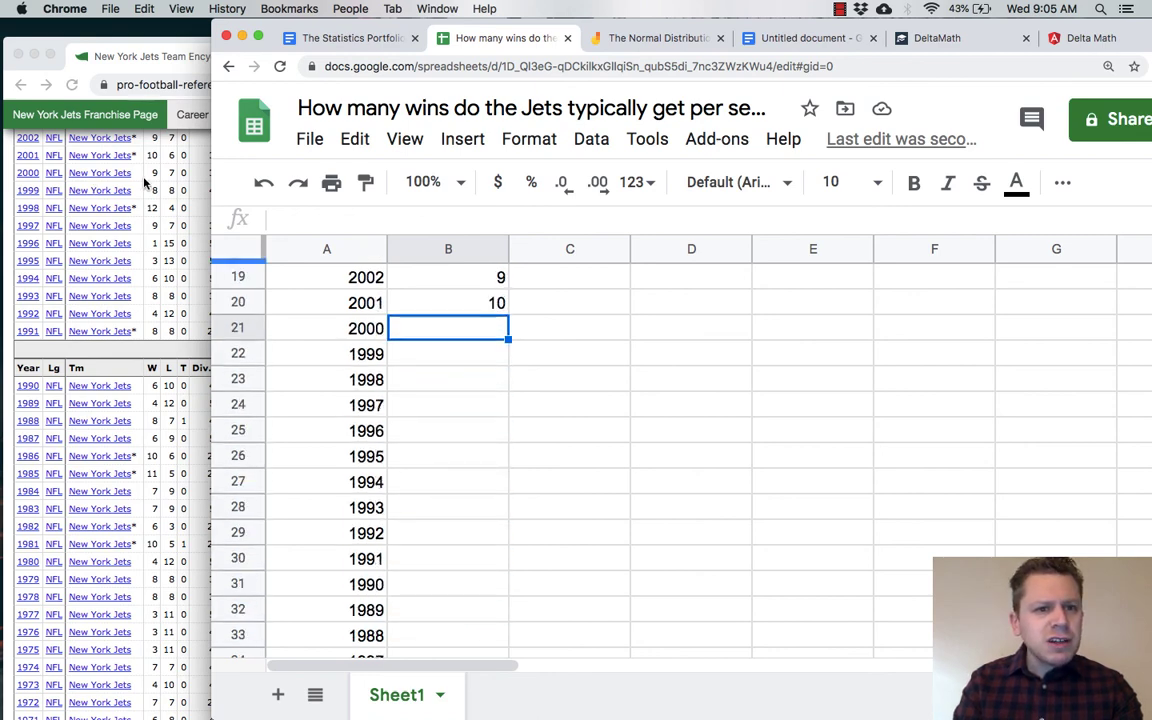
text(9)
key(Return)
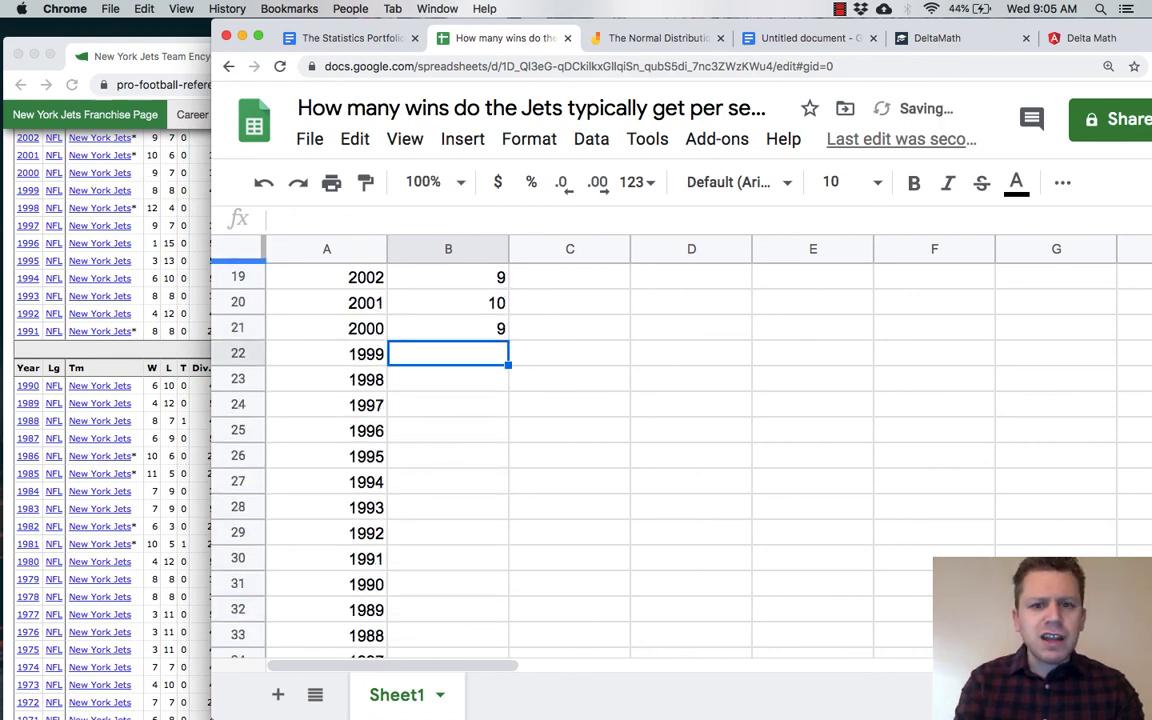
text(8)
key(Return)
text(12)
key(Return)
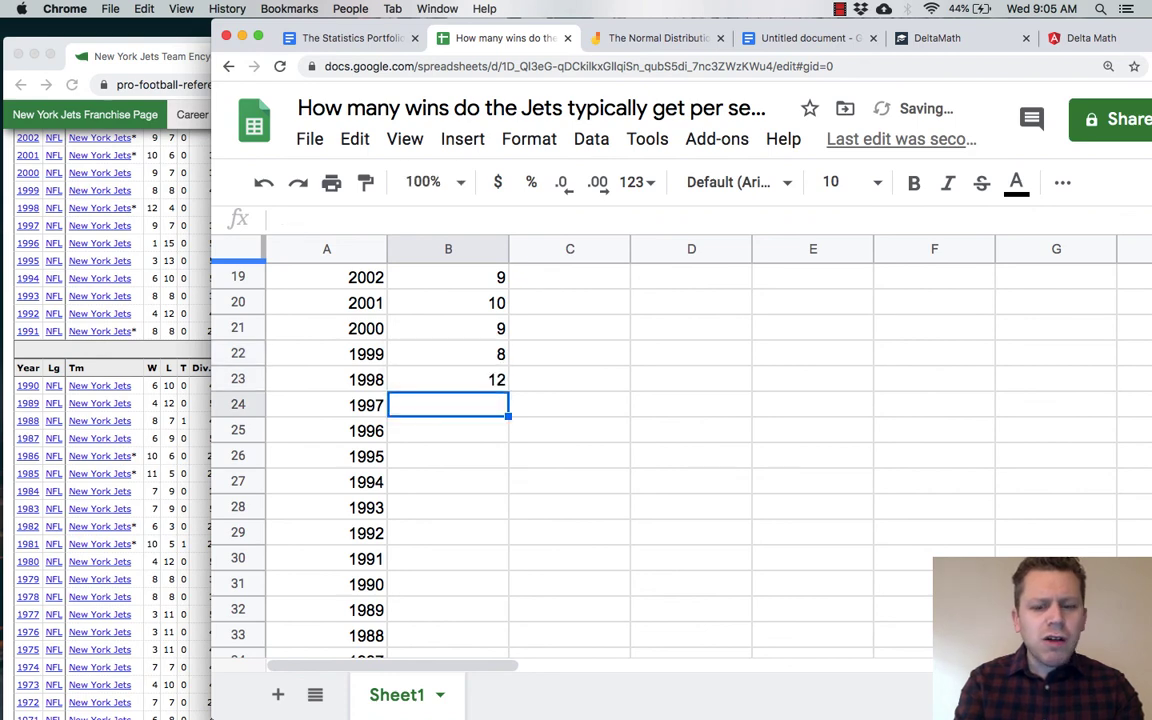
Enter the Jets' wins 9, 1, 3 and 6 for 1997 through 1994 in the Wins column
text(9)
key(Return)
text(1)
key(Return)
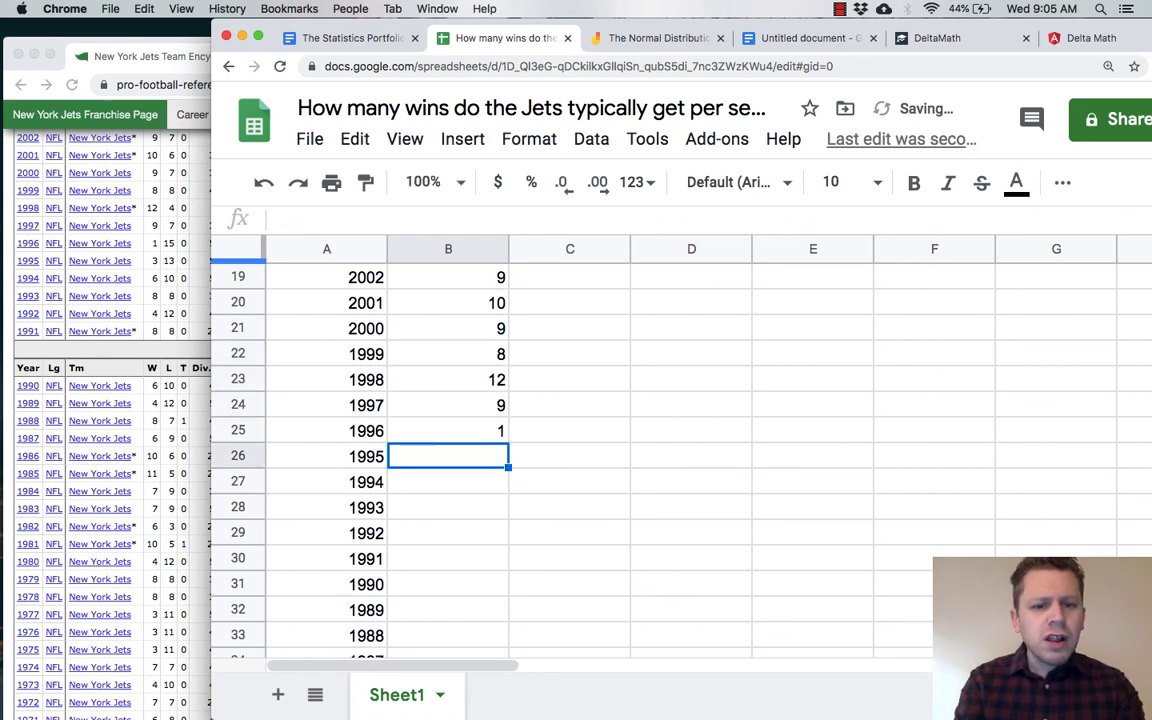
text(3)
key(Return)
text(6)
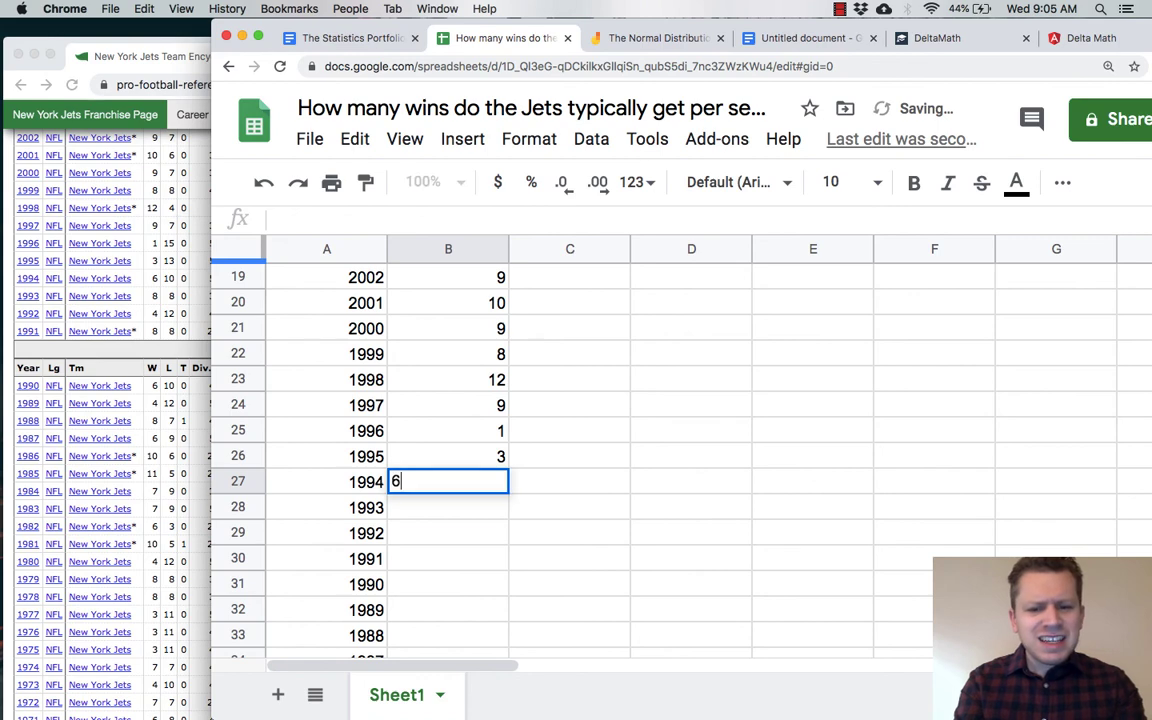
key(Return)
Enter the Jets' wins 8, 4, 8 and 6 for 1993 through 1990 in the Wins column
text(8)
key(Return)
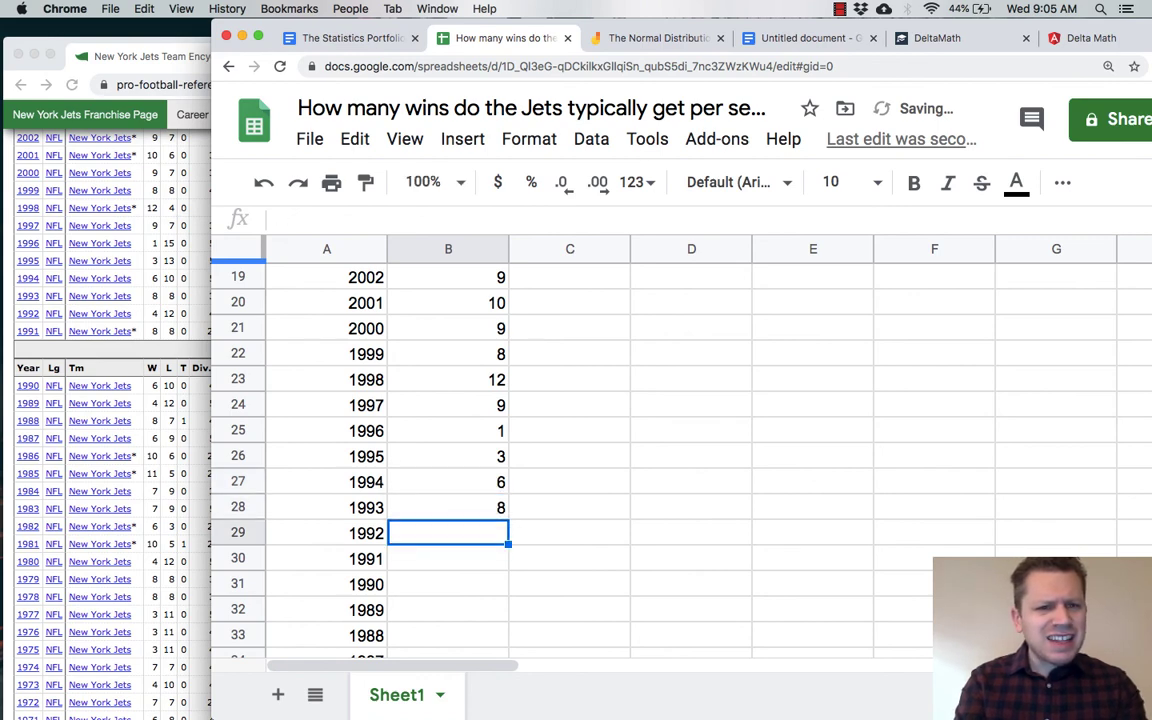
text(4)
key(Return)
text(8)
key(Return)
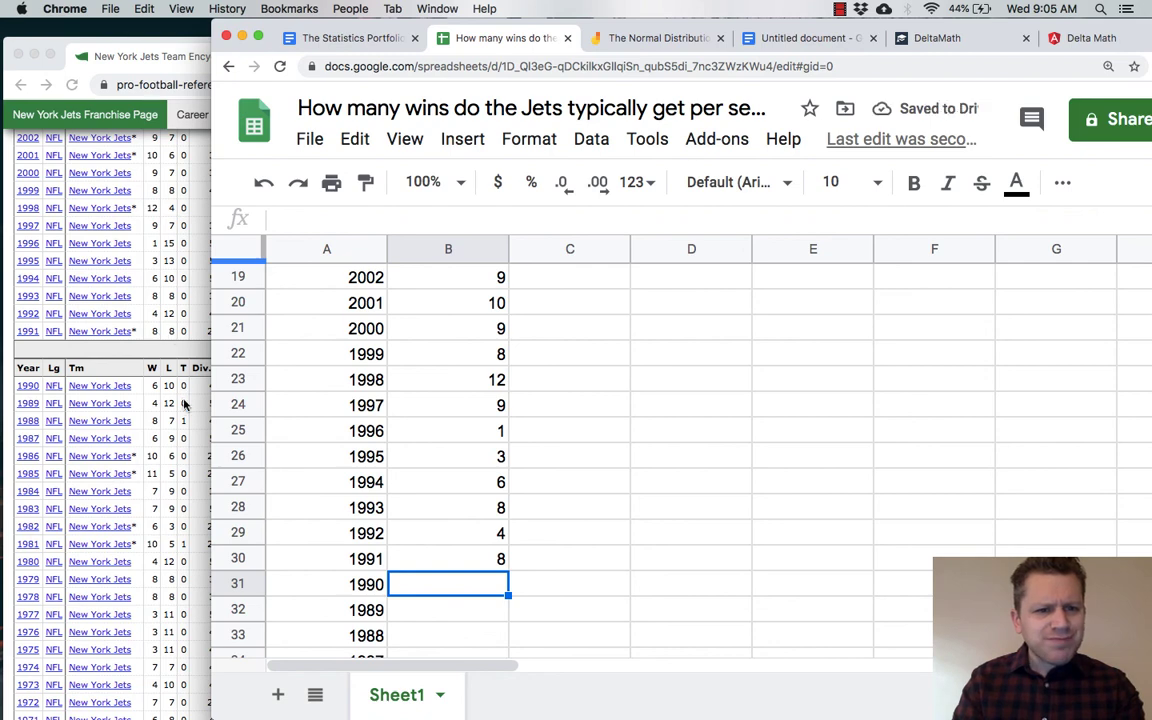
text(6)
key(Return)
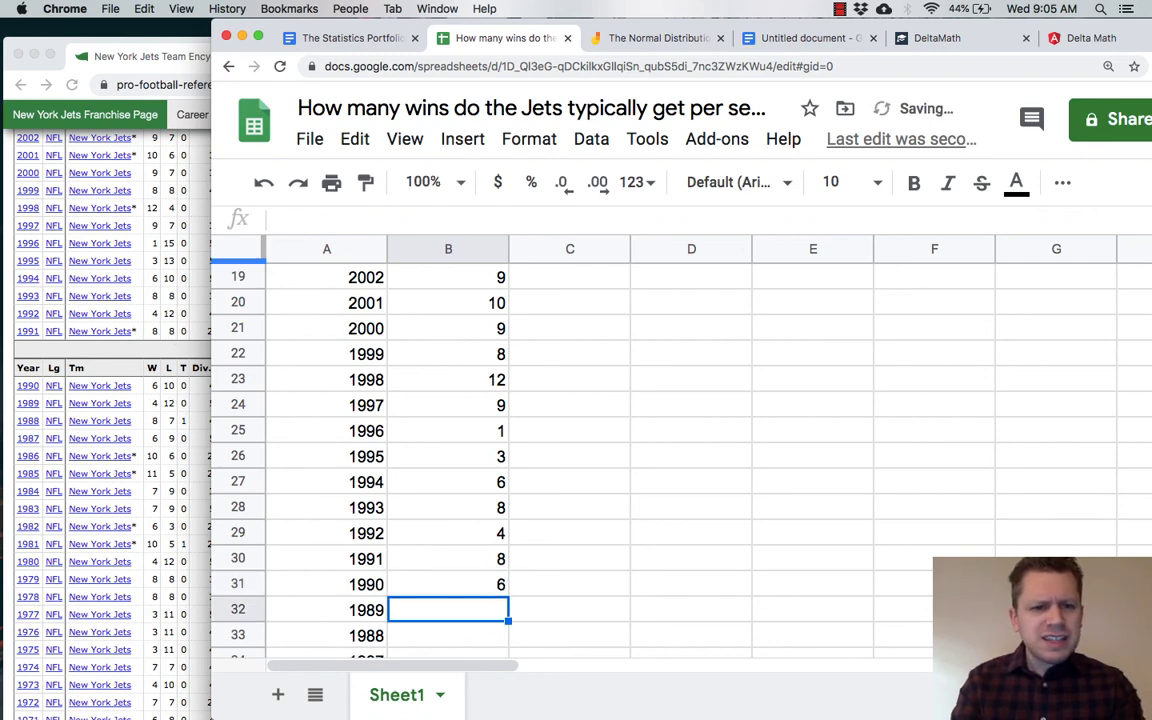
Enter the Jets' wins 4, 8, 6, 10 and 11 for 1989 through 1985 in the Wins column
text(4)
key(Return)
text(8)
key(Return)
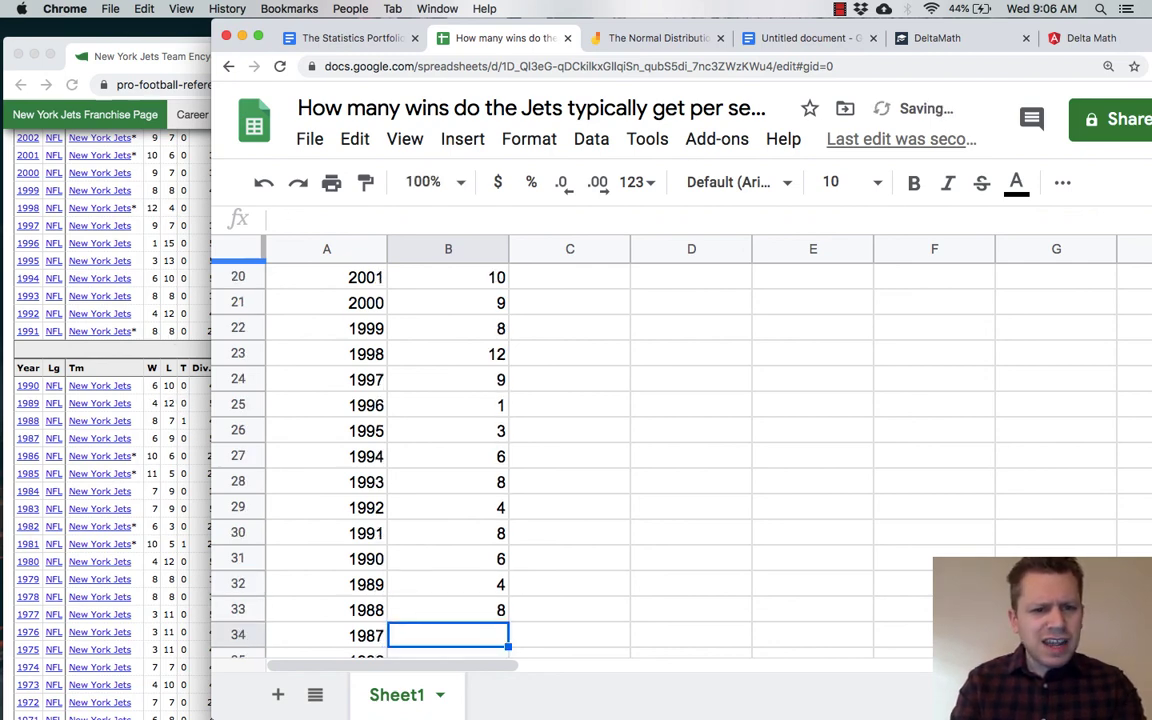
text(6)
key(Return)
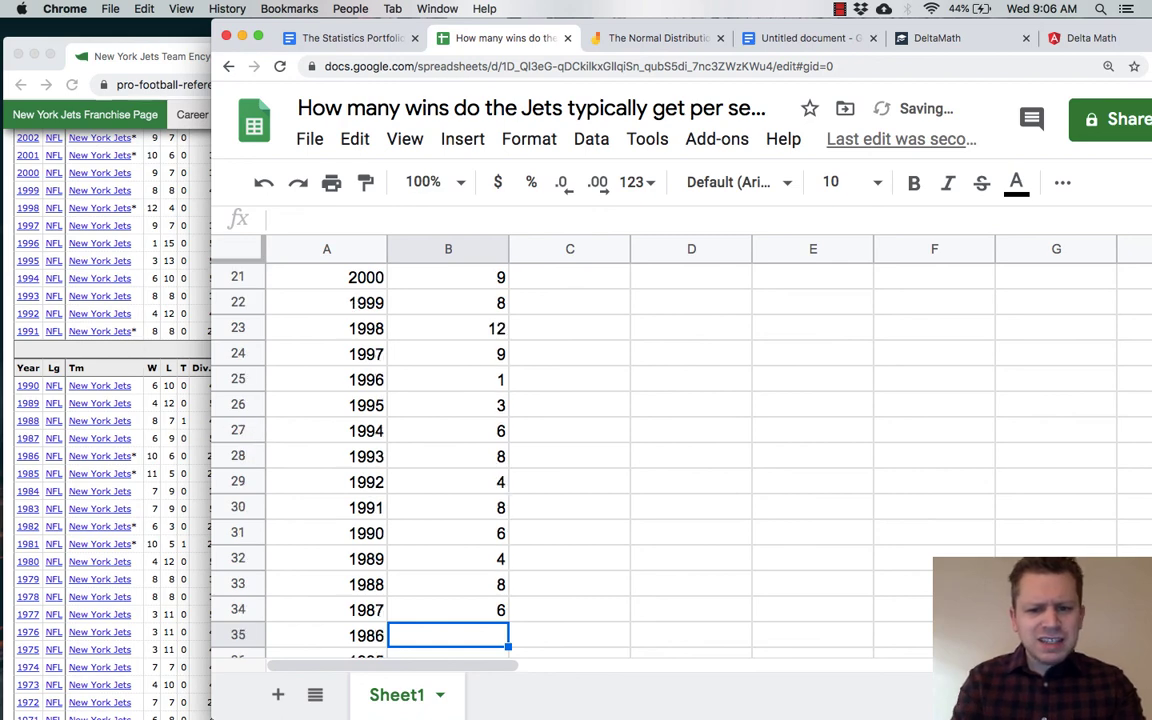
text(10)
key(Return)
text(11)
key(Return)
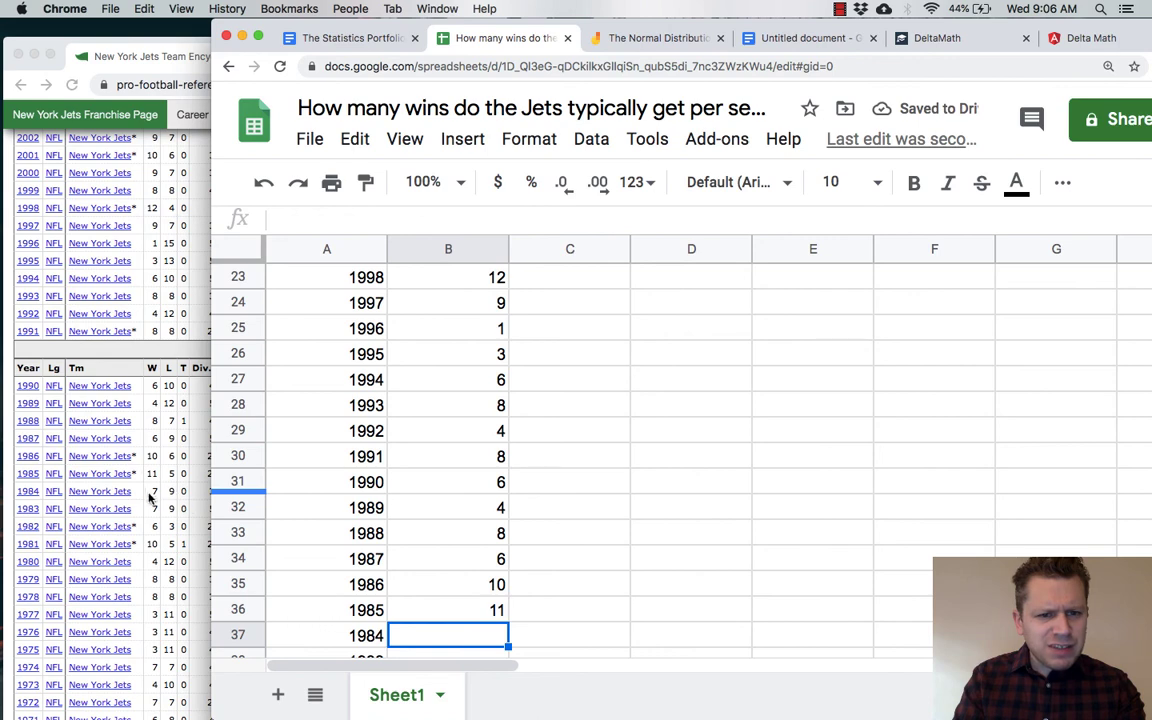
Enter the Jets' wins 7, 7, 6, 10 and 4 for 1984 through 1980 in the Wins column
text(7)
key(Return)
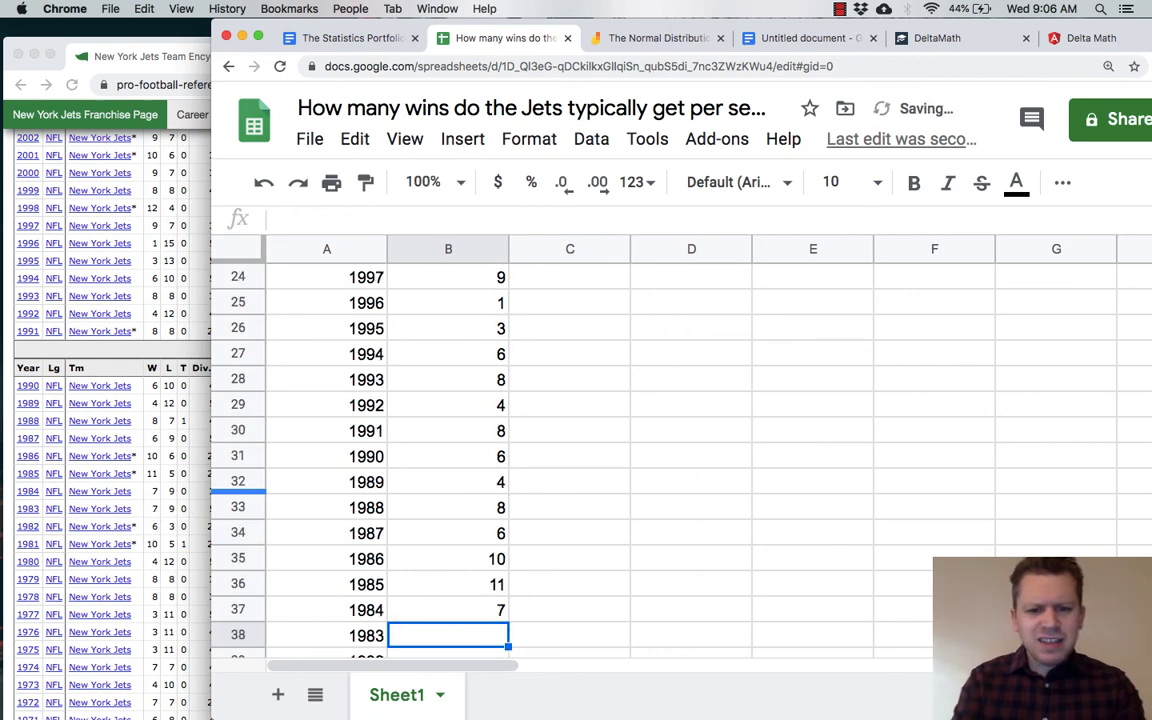
text(7)
key(Return)
text(6)
key(Return)
text(10)
key(Return)
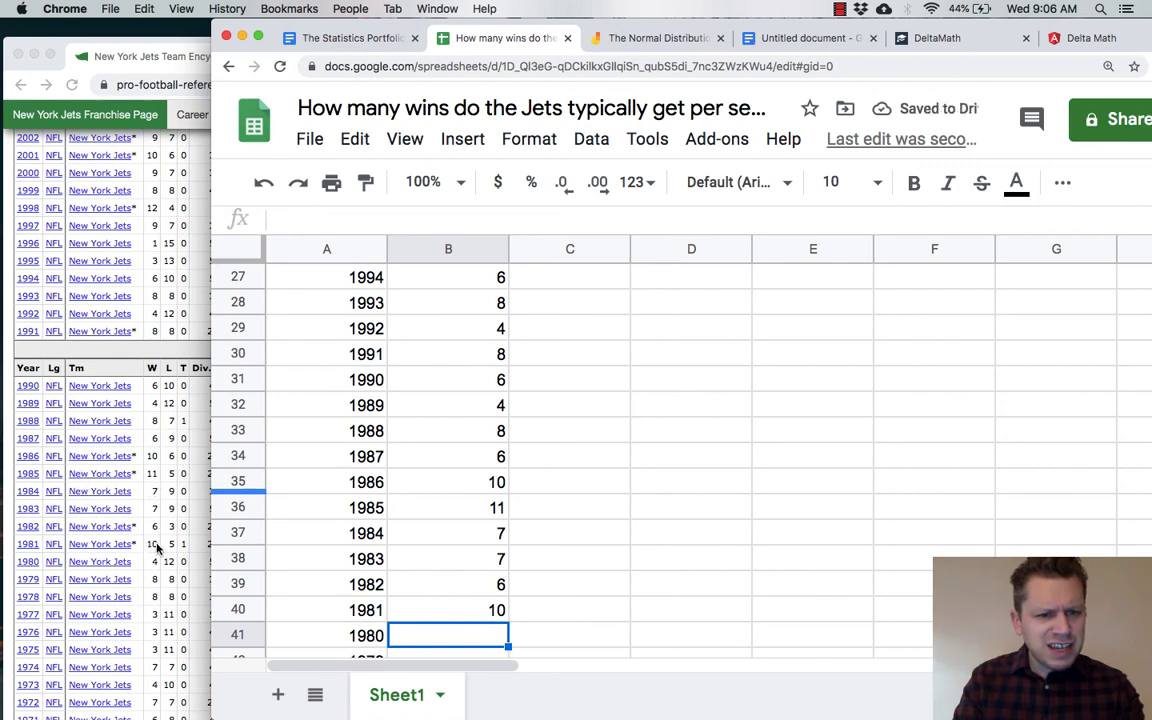
text(4)
key(Return)
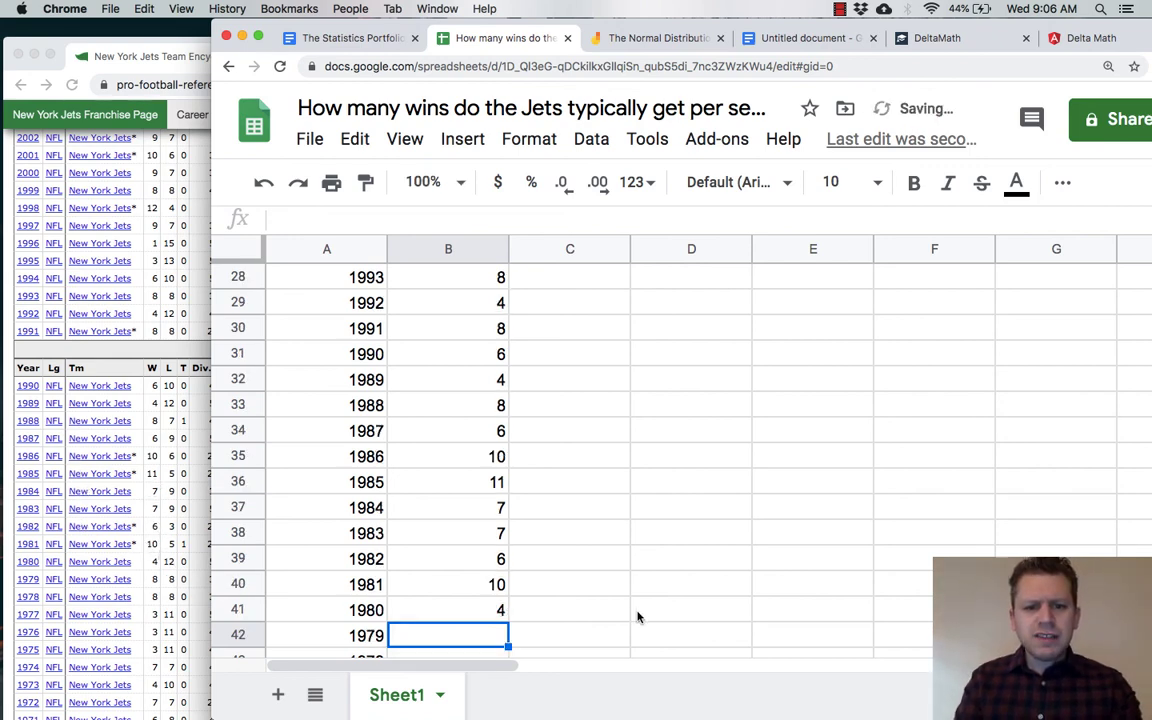
Delete the unused years below 1980 in cells A42:A49
scroll(637, 615, down, 2)
scroll(637, 615, down, 3)
drag(360, 354, 375, 537)
key(Delete)
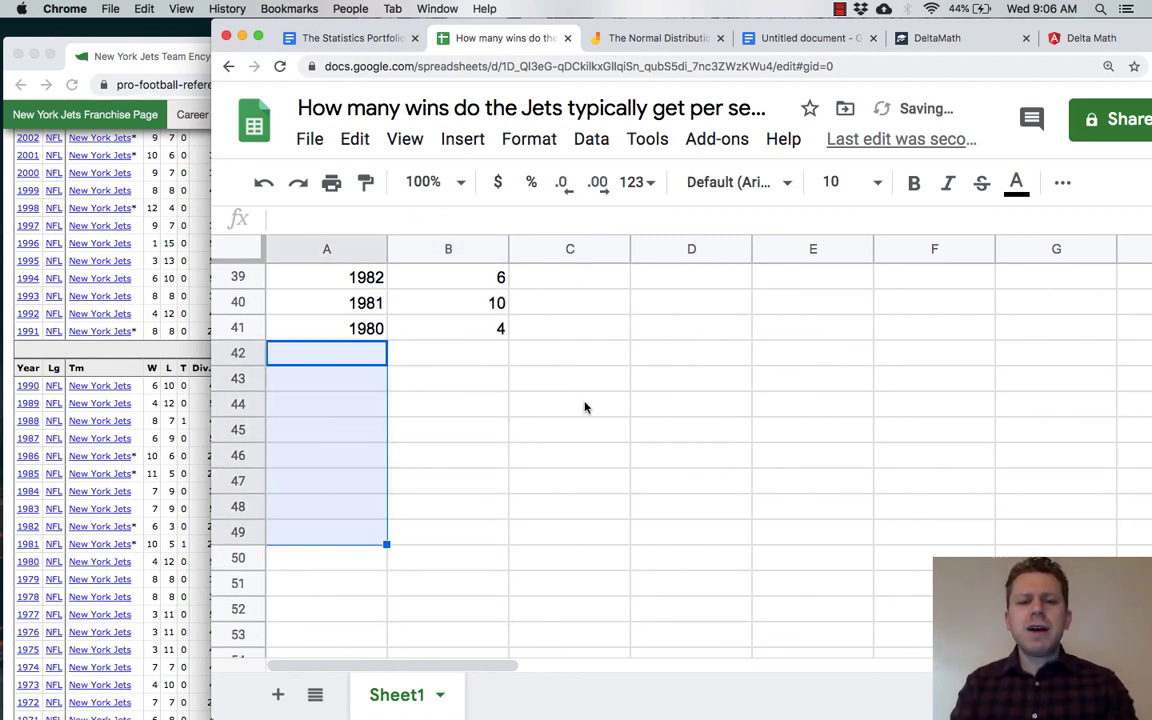
Center-align the whole Year and Wins table, cells A1:B41
scroll(585, 407, up, 15)
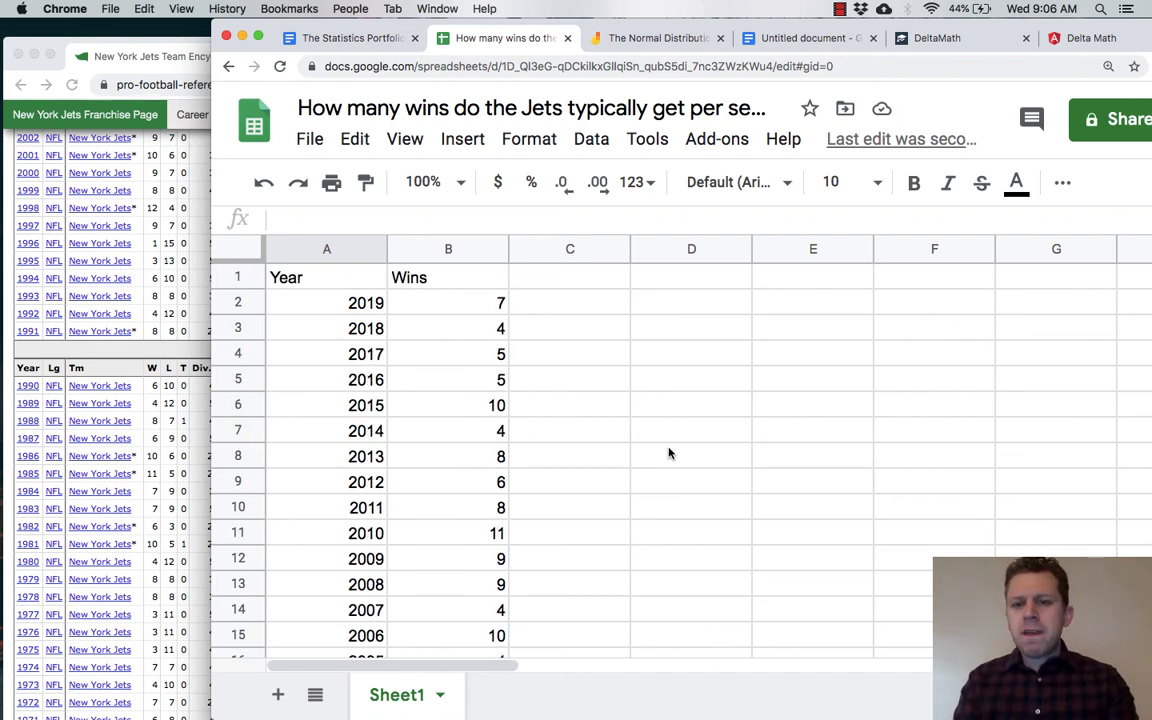
drag(329, 285, 458, 480)
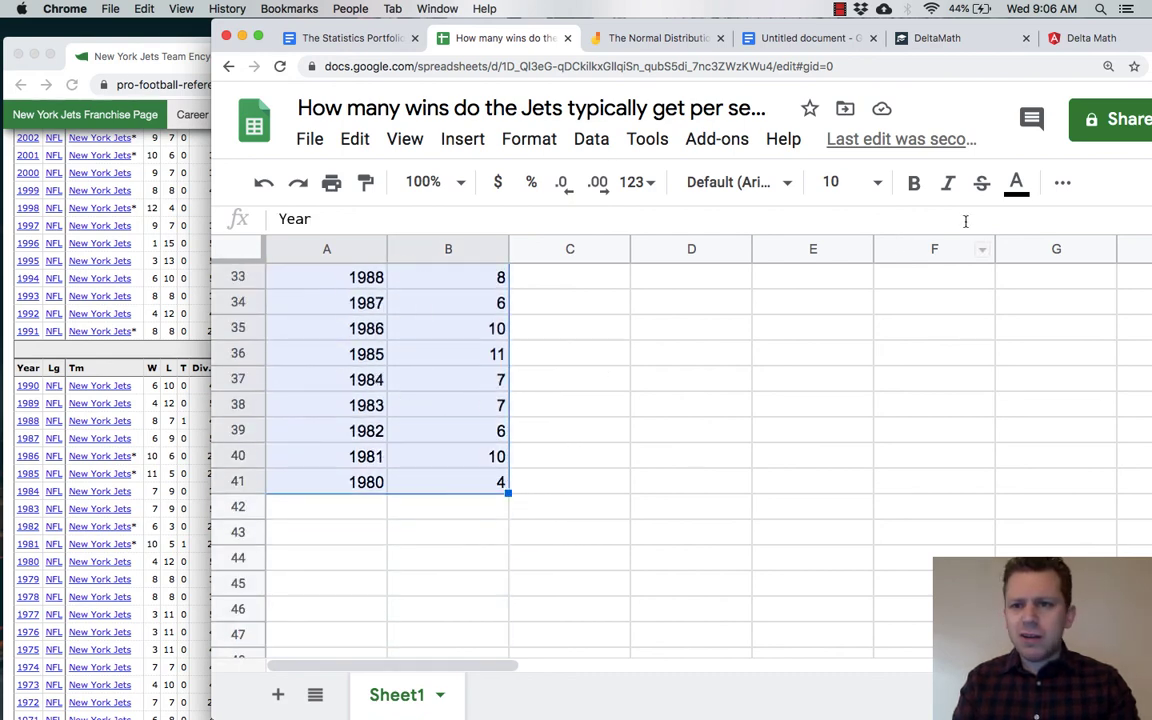
click(1062, 183)
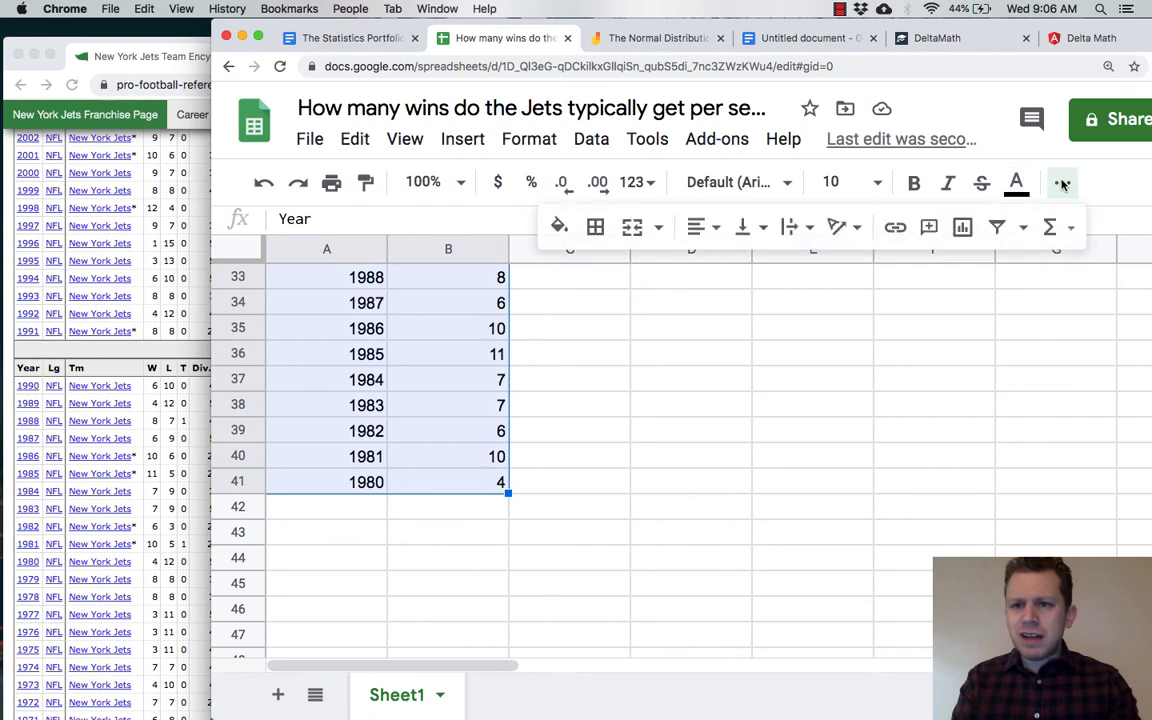
click(710, 227)
click(729, 268)
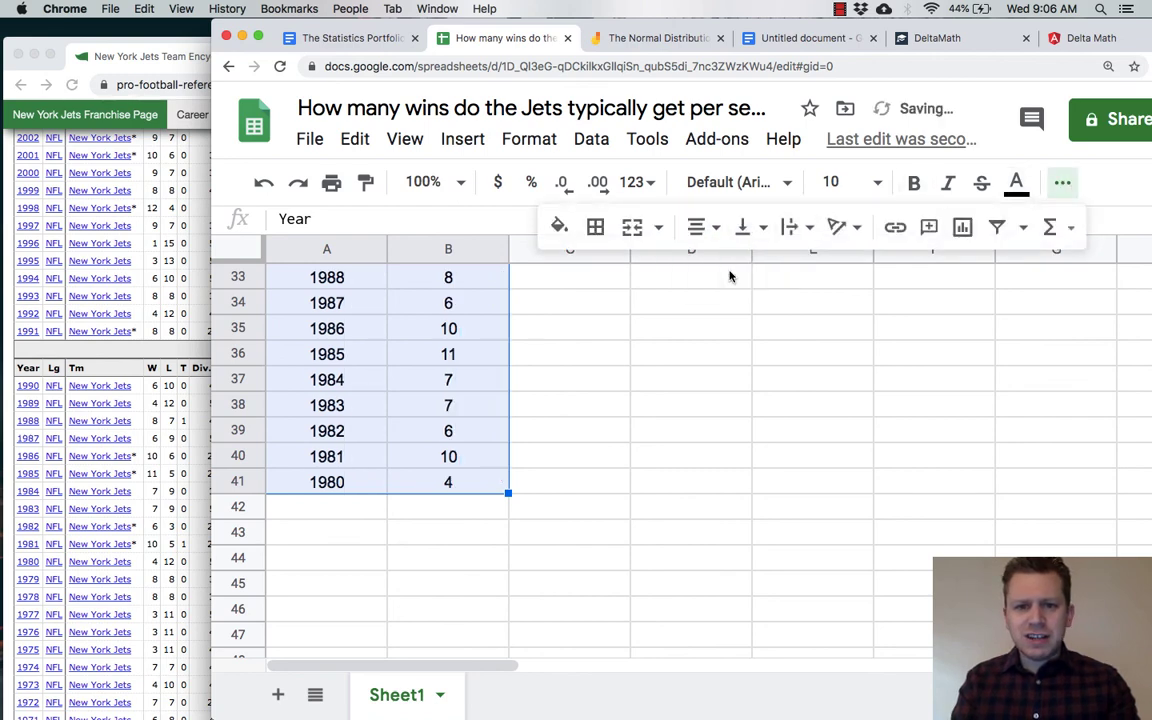
Apply all borders to every cell of the Year and Wins table
scroll(674, 391, up, 5)
scroll(674, 391, up, 4)
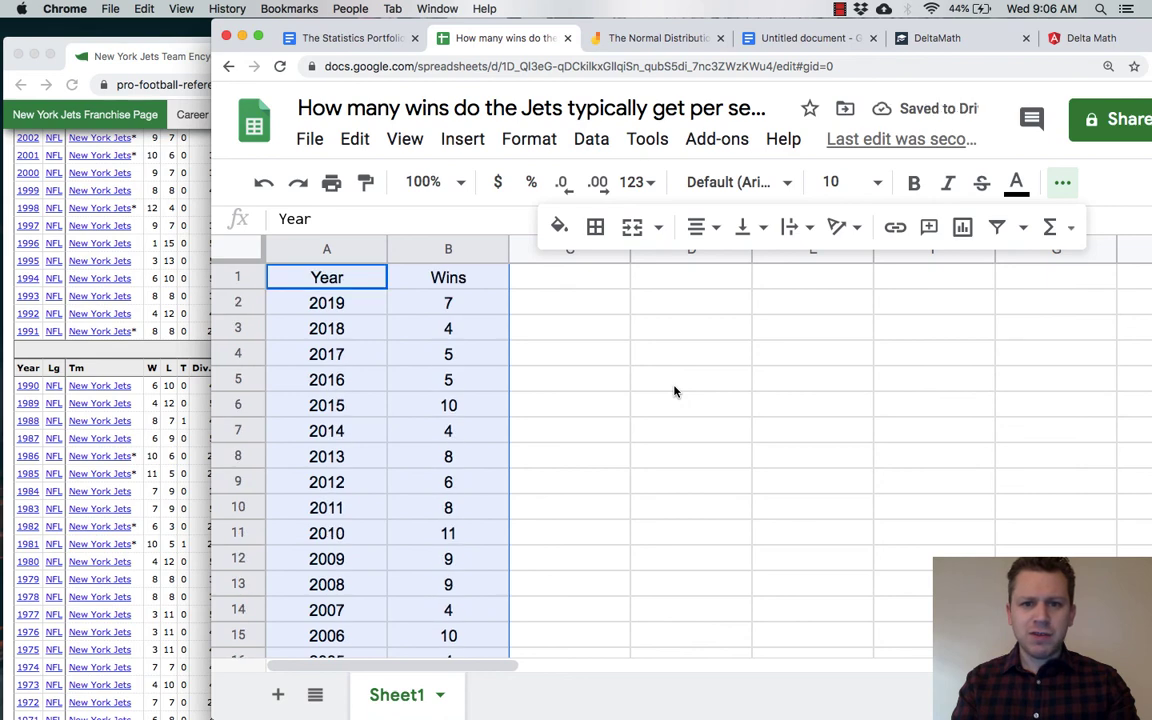
click(595, 227)
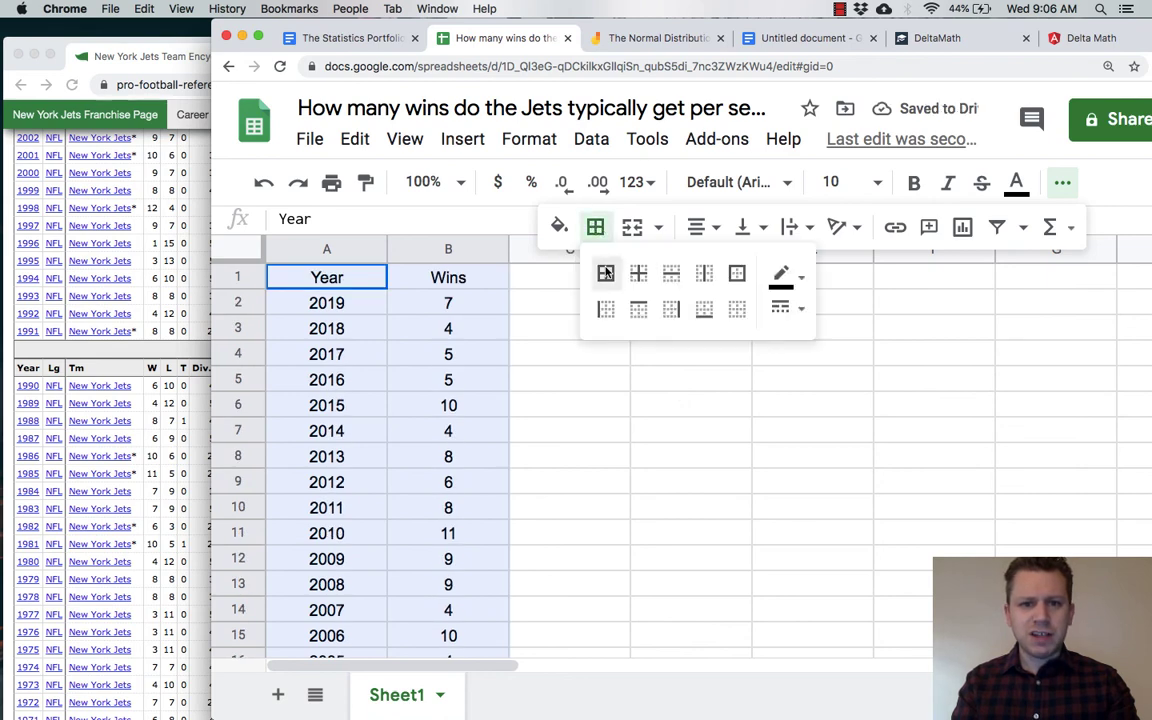
click(607, 272)
click(573, 438)
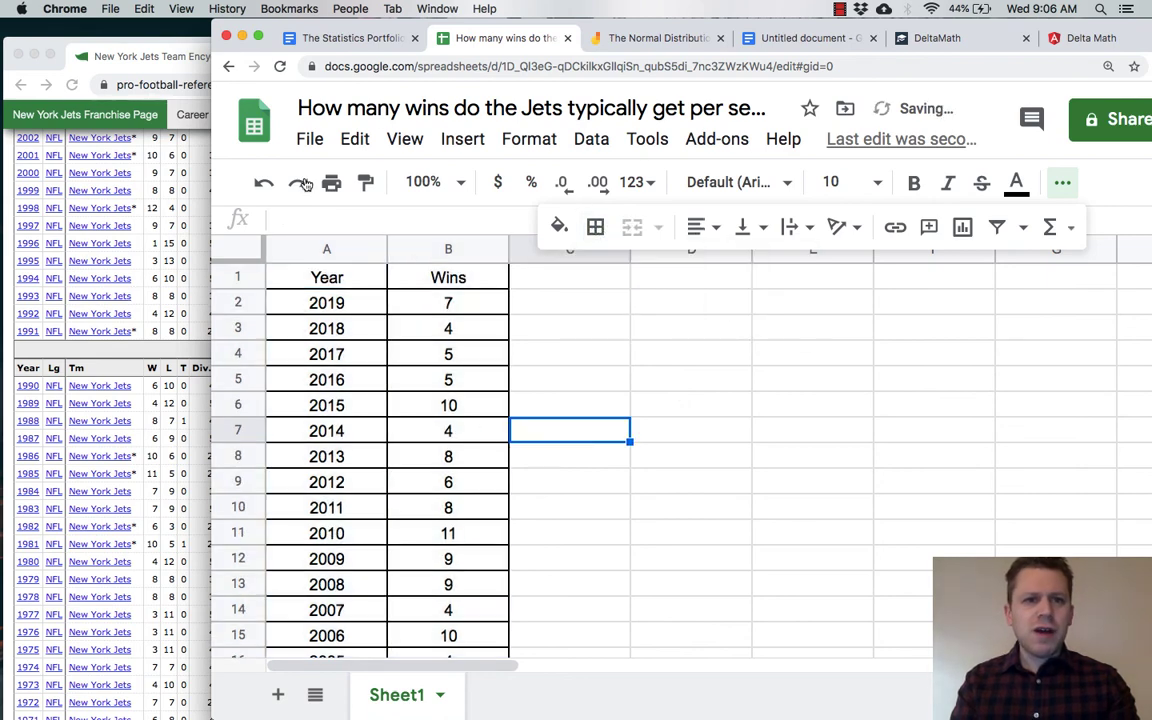
Close the Jets records window and shift the spreadsheet window so it is fully on screen
click(19, 55)
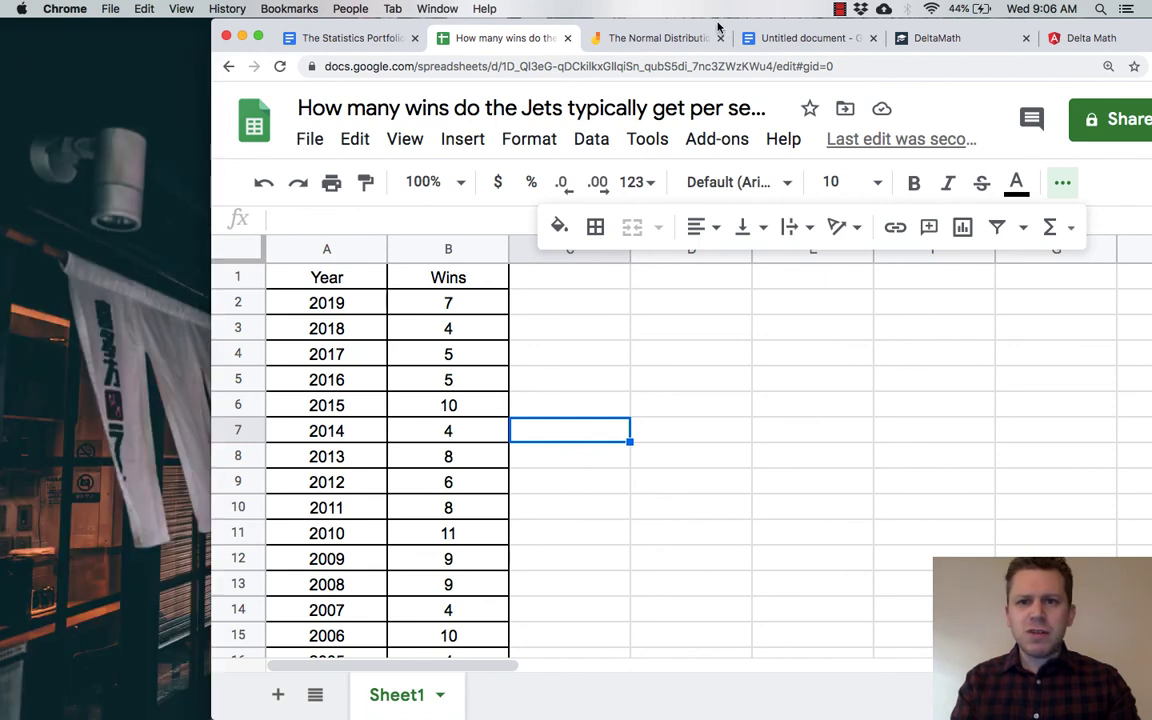
drag(717, 26, 548, 26)
Fill the Year and Wins header cells A1:B1 with a medium-dark green
click(196, 283)
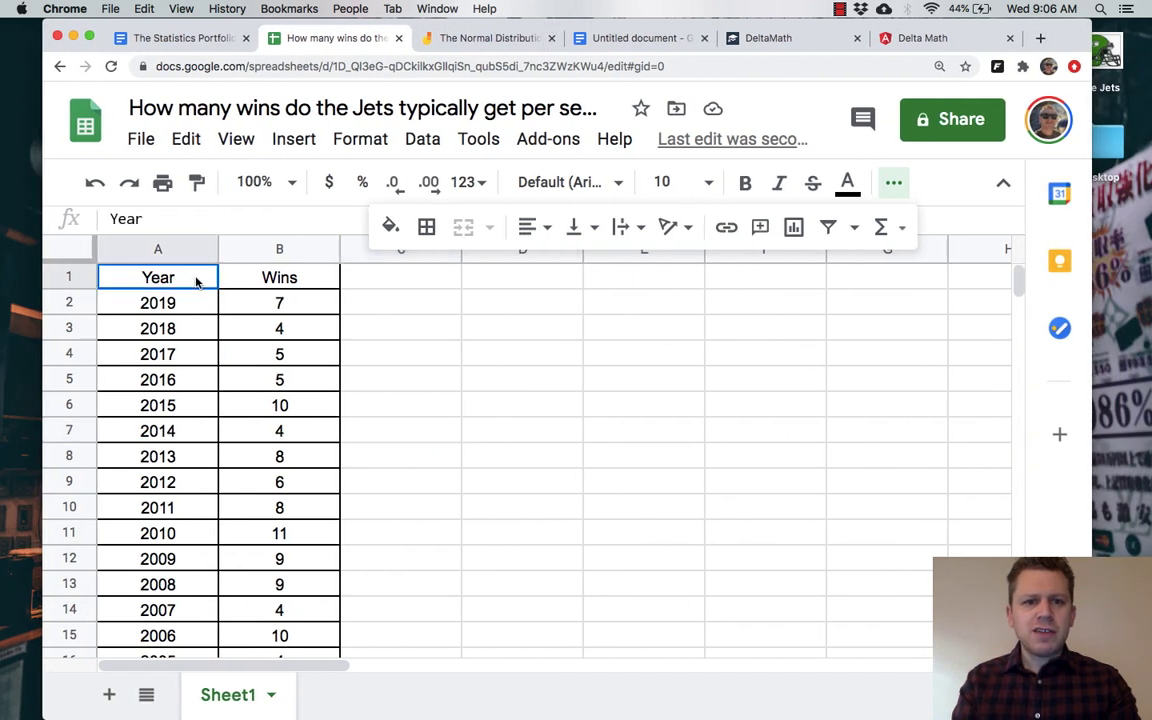
drag(196, 283, 280, 280)
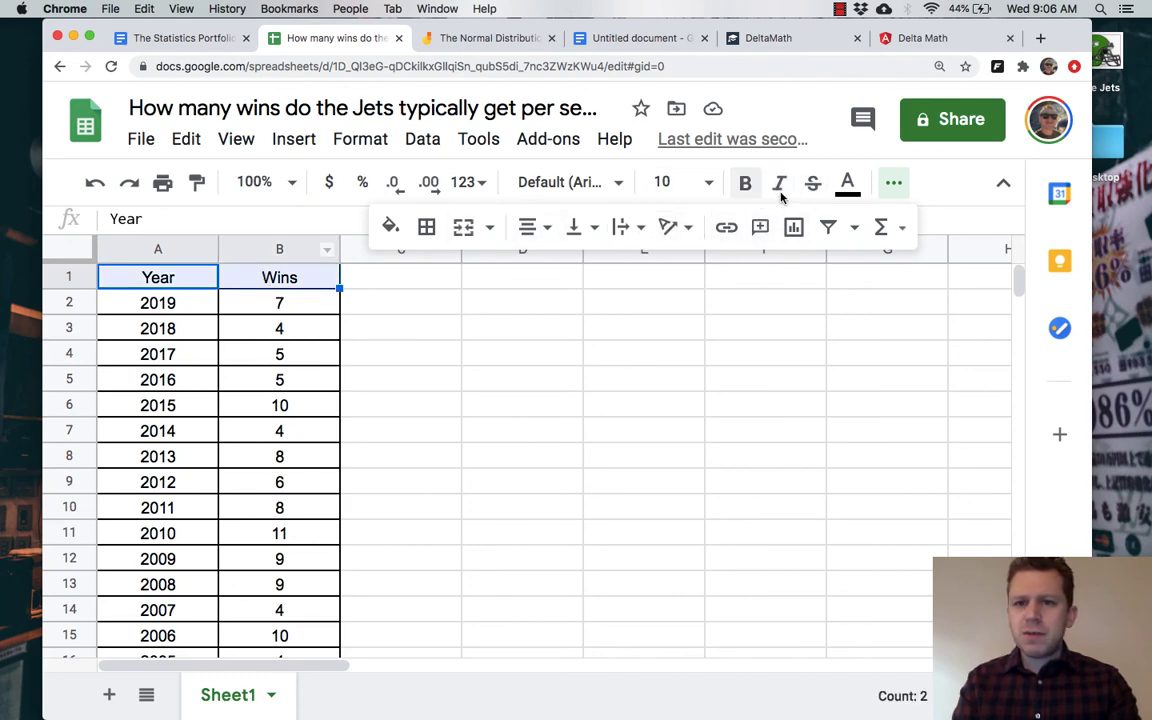
click(391, 229)
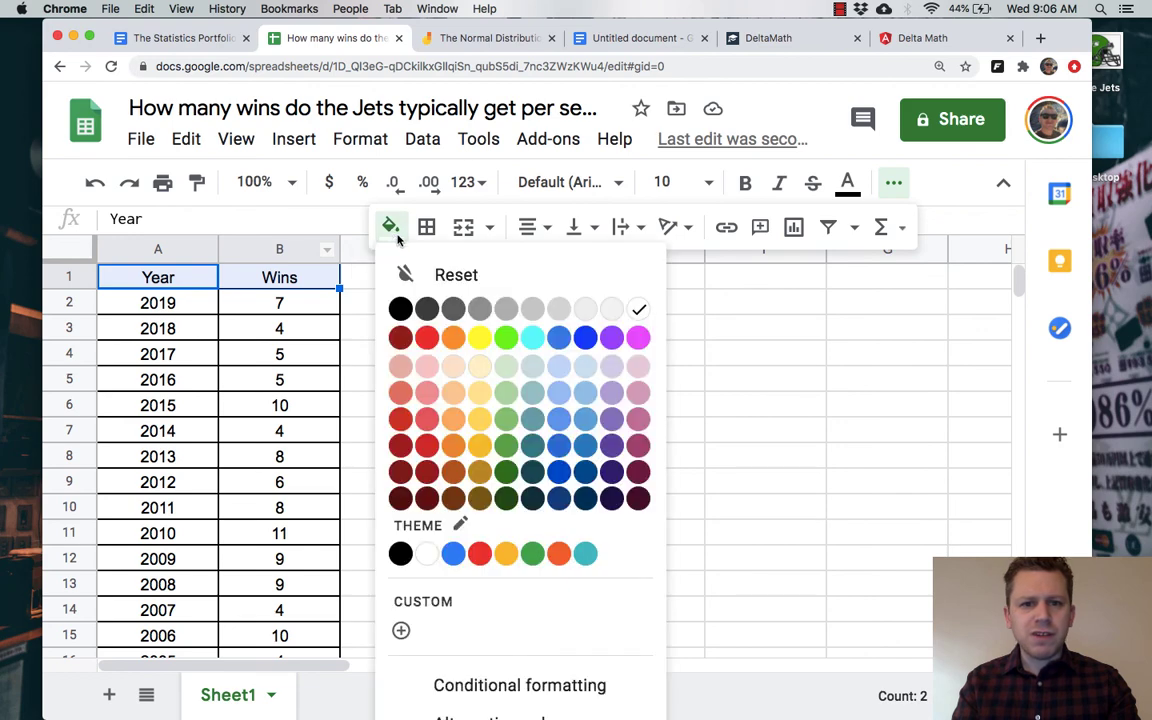
click(506, 445)
click(503, 514)
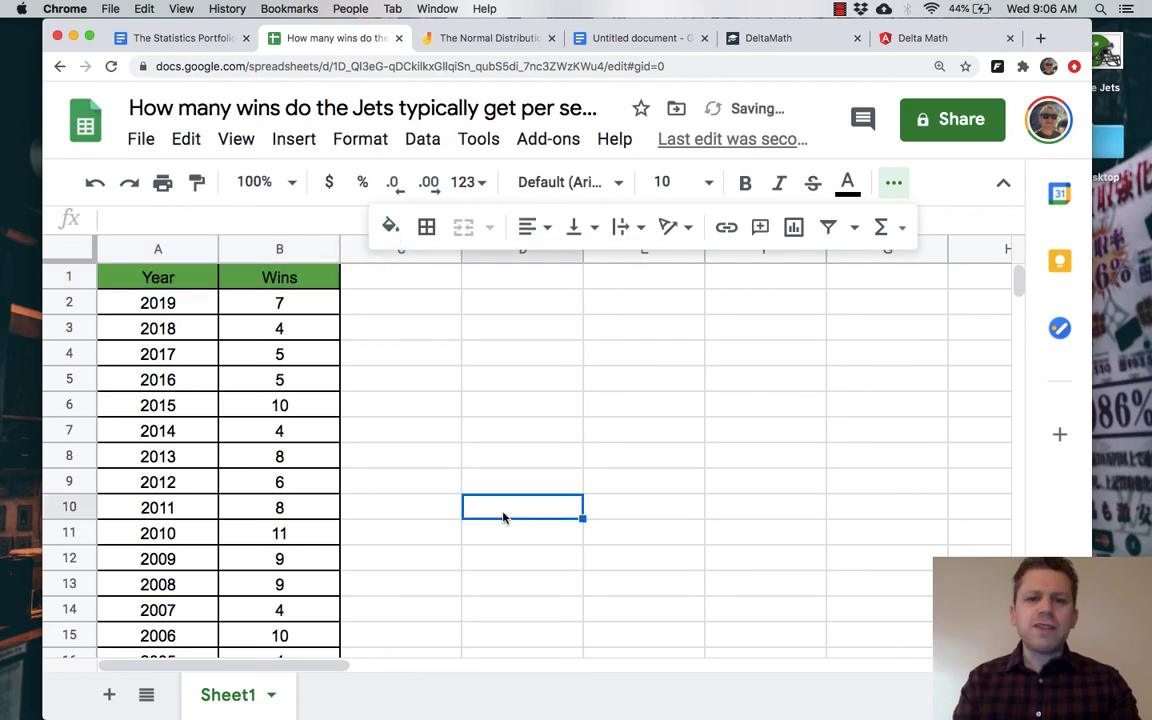
Review Objective 2 in the assignment document, highlighting the =AVERAGE function, and return to the Jets wins spreadsheet
click(640, 383)
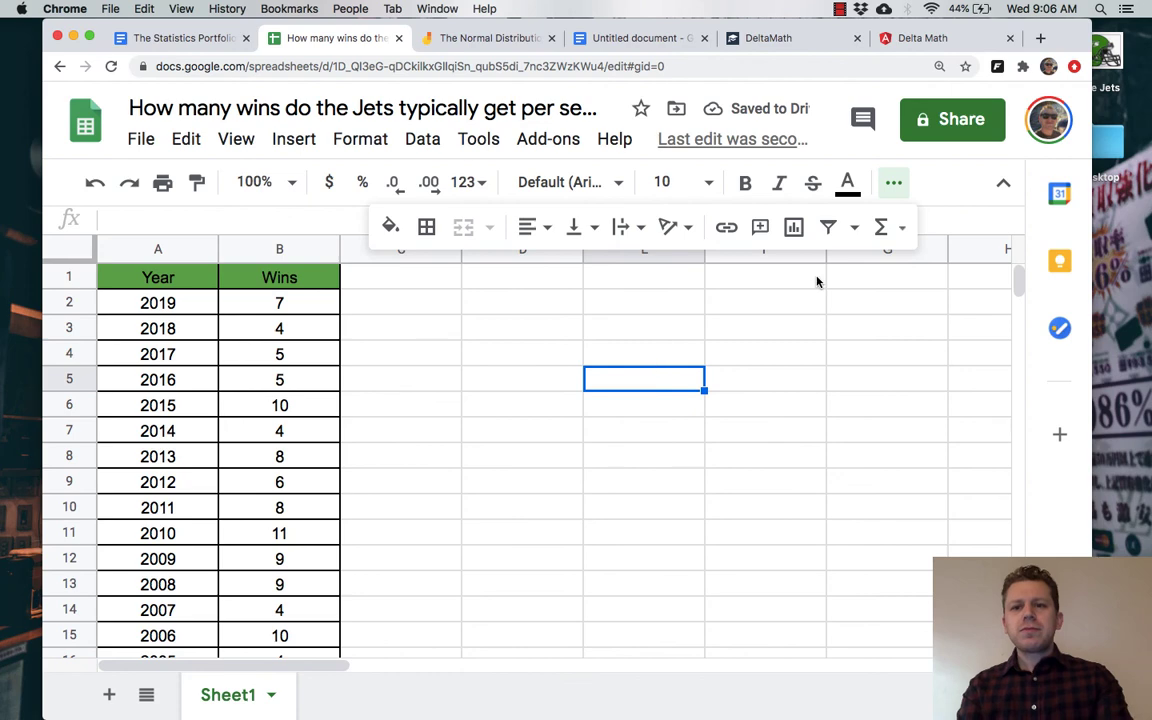
click(185, 38)
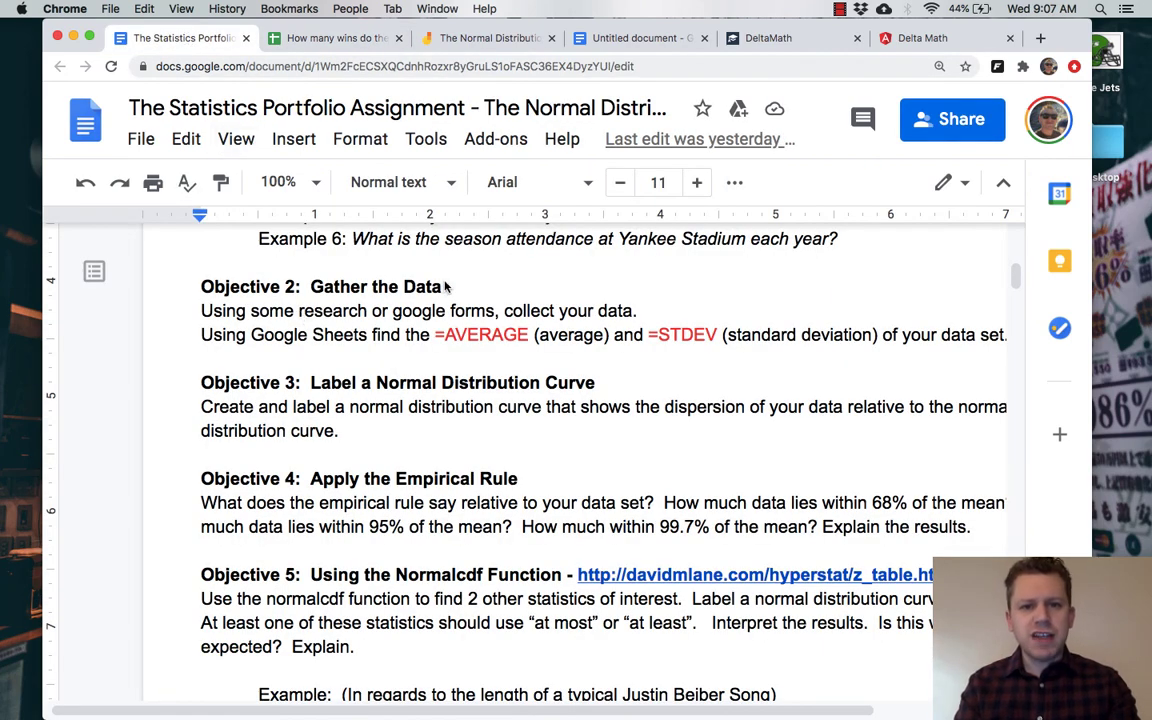
drag(444, 287, 247, 287)
click(265, 335)
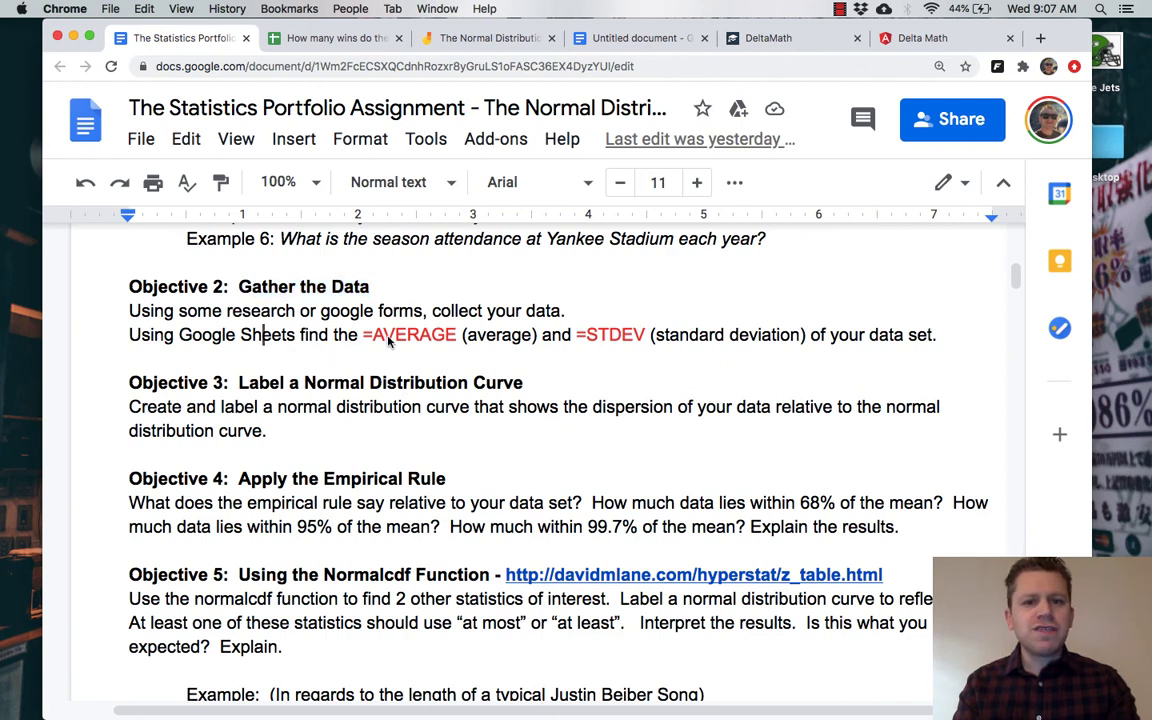
drag(363, 335, 455, 340)
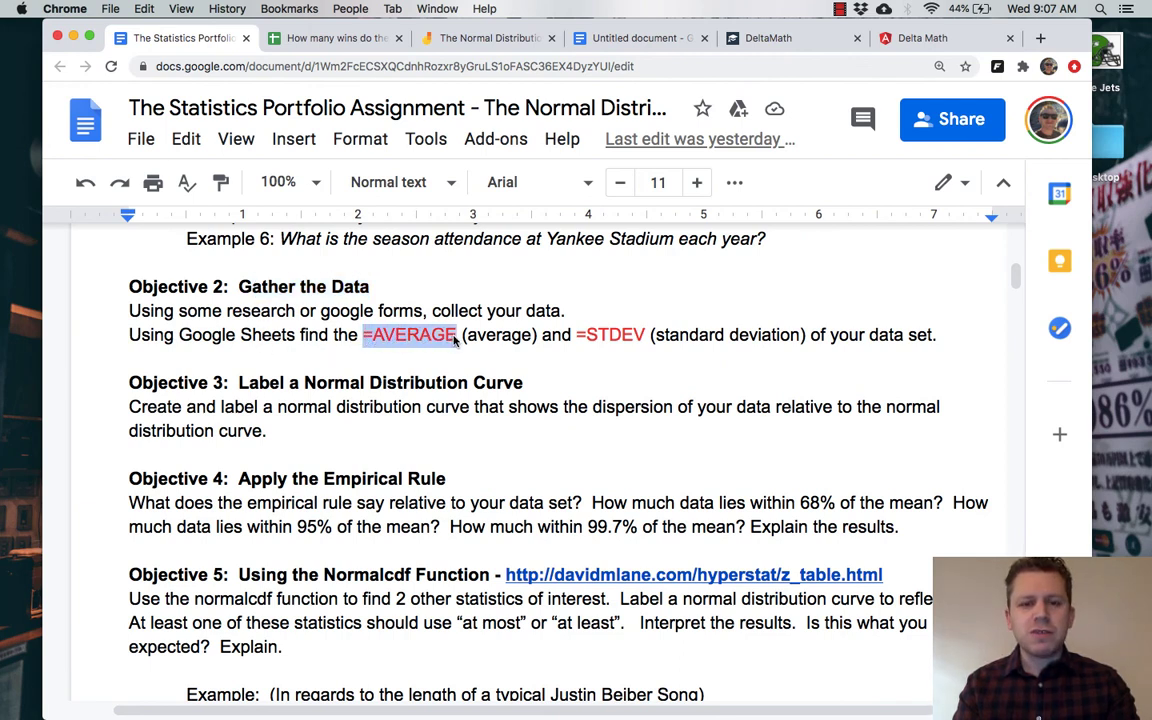
click(320, 38)
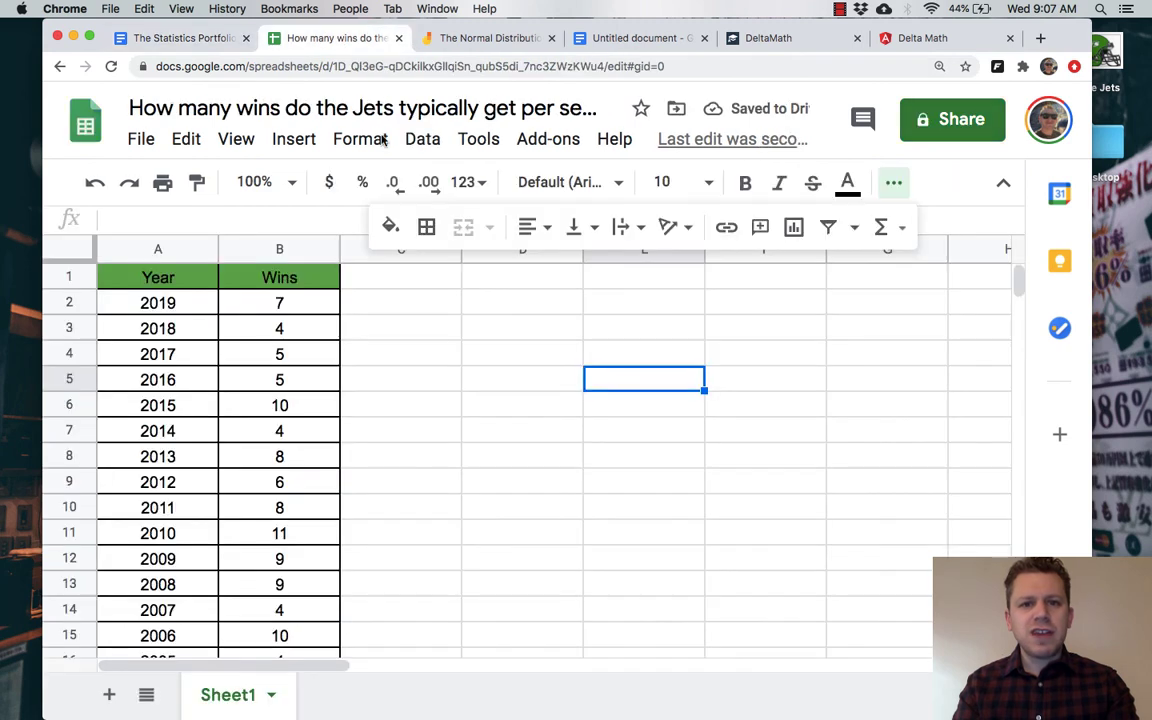
click(528, 307)
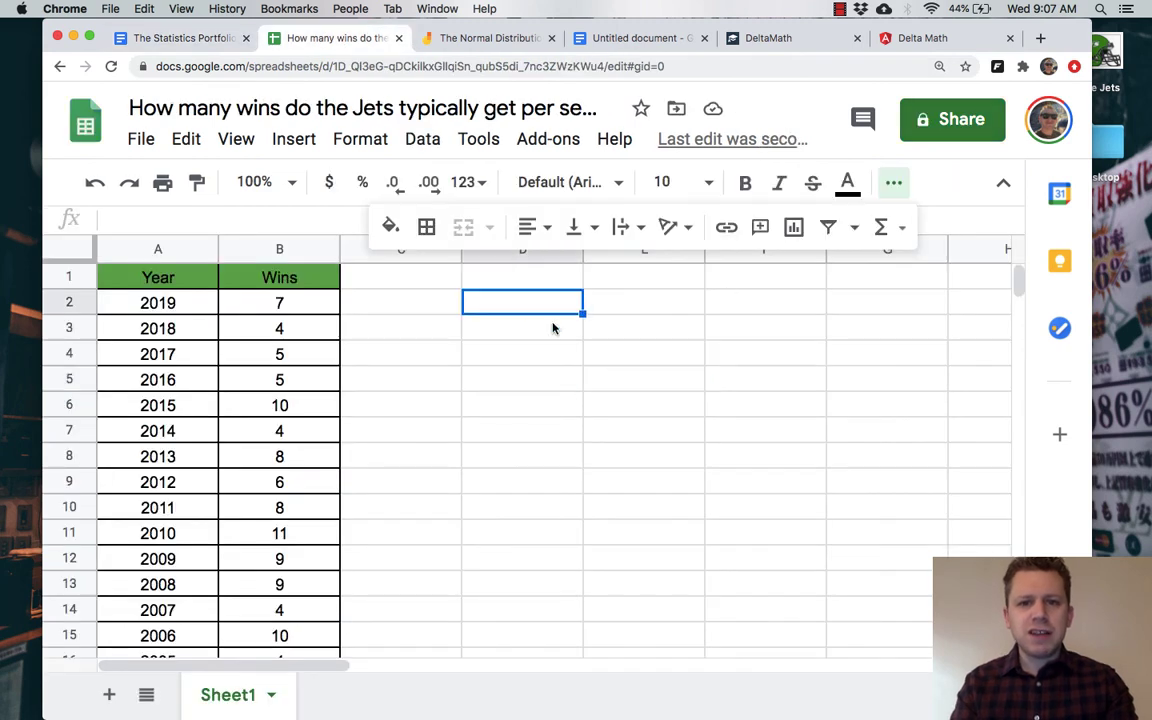
click(503, 356)
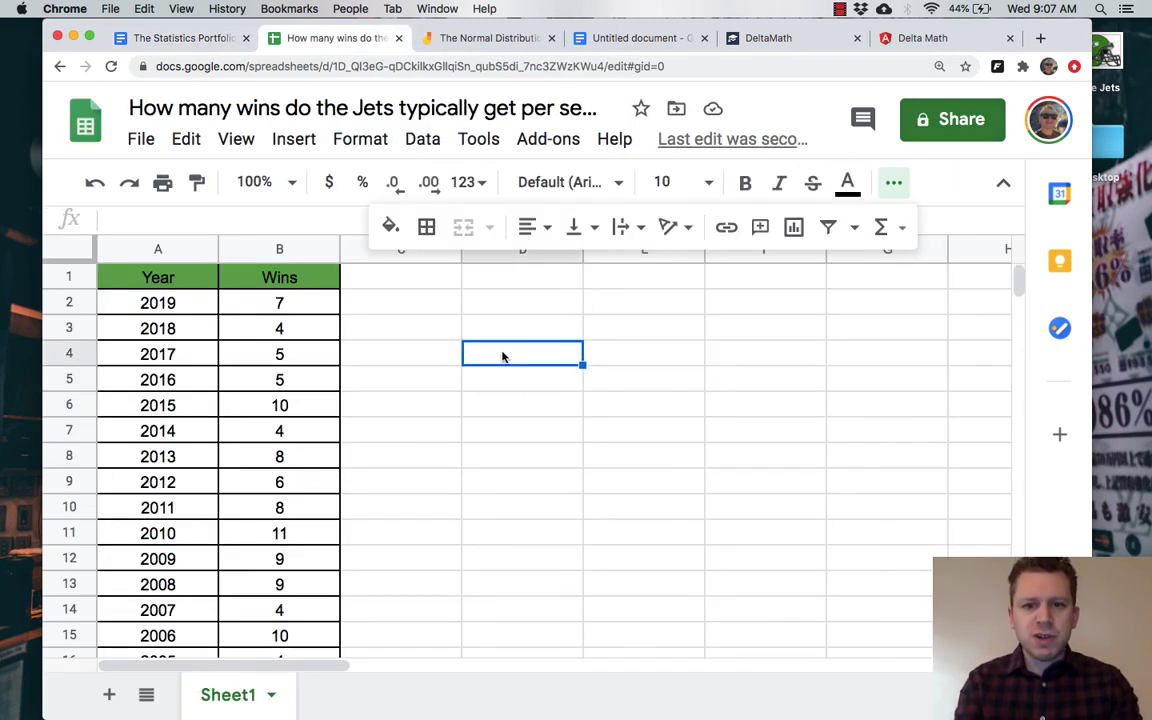
text(=)
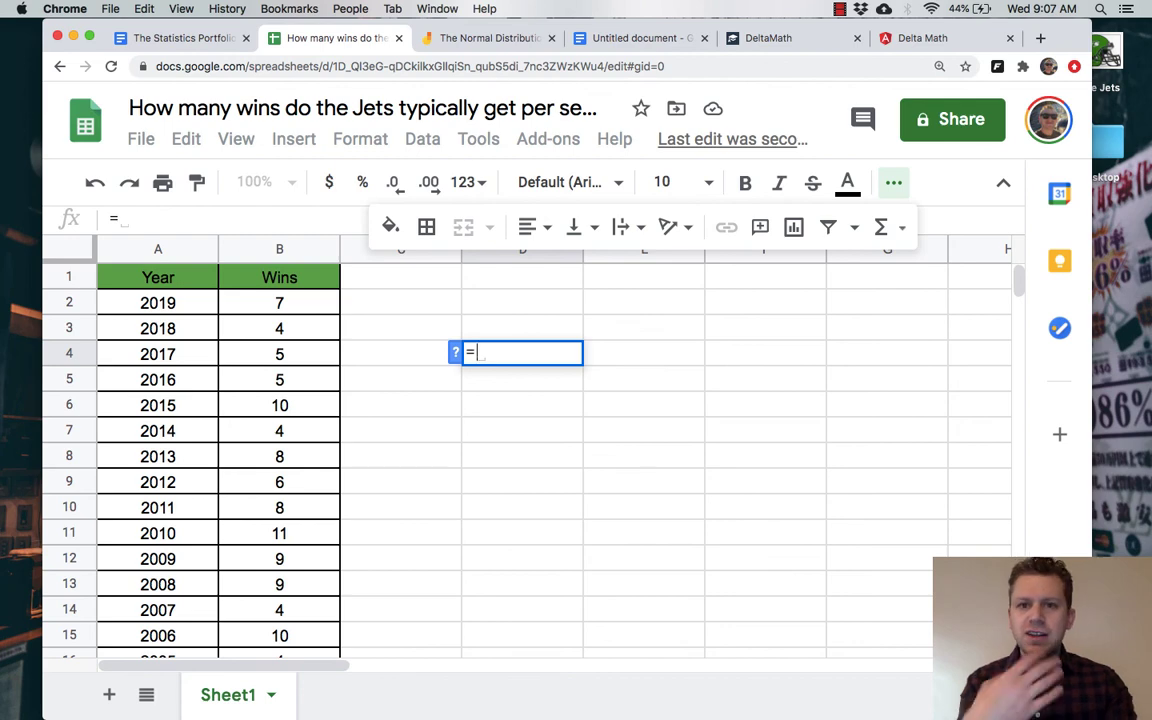
text(av)
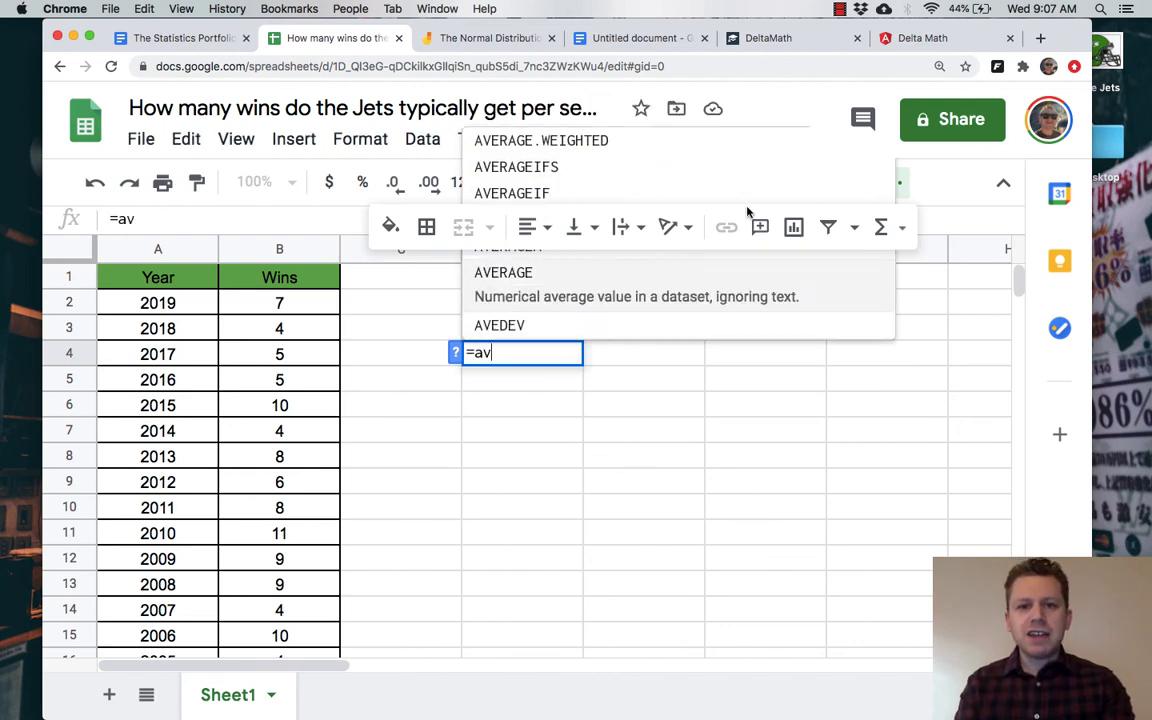
click(443, 286)
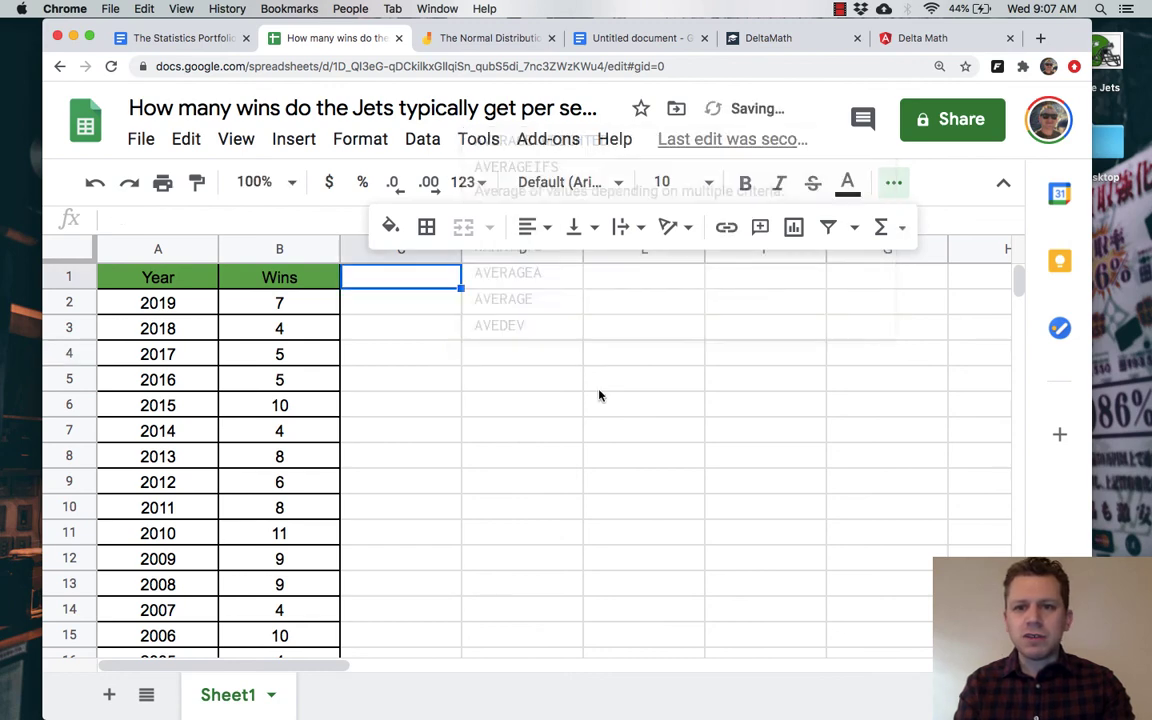
click(895, 185)
Enter the formula =AVERAGE(B:B) in cell D4 to average the whole Wins column
click(519, 352)
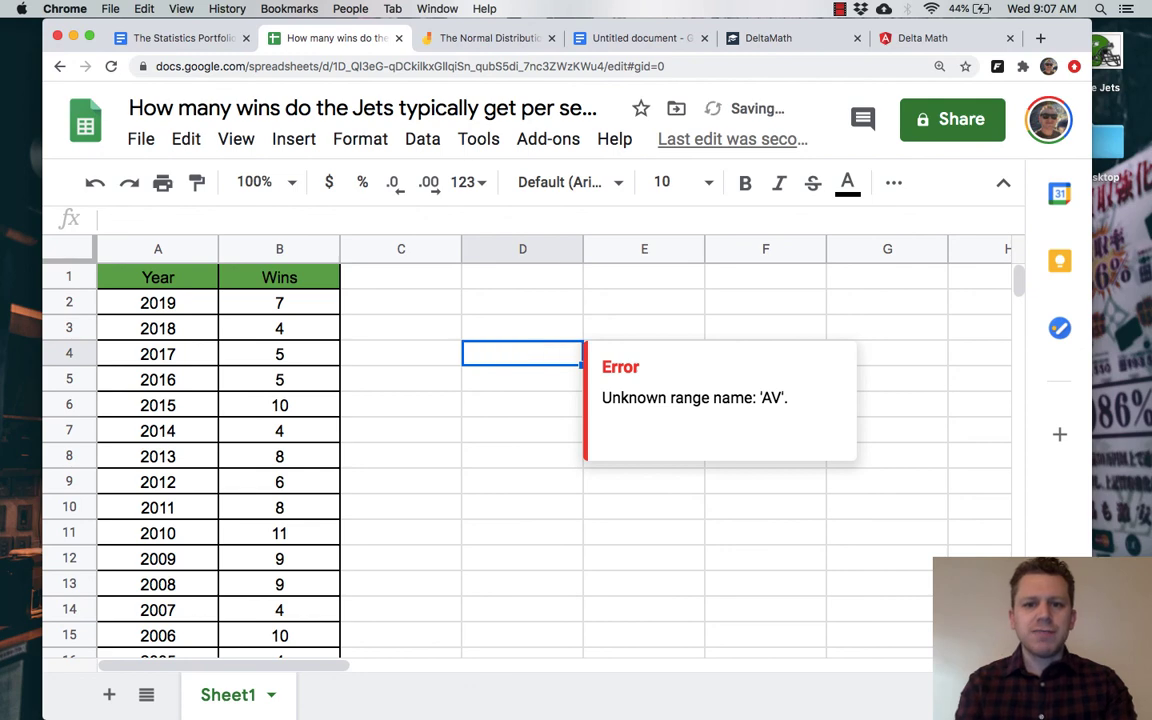
text(=av)
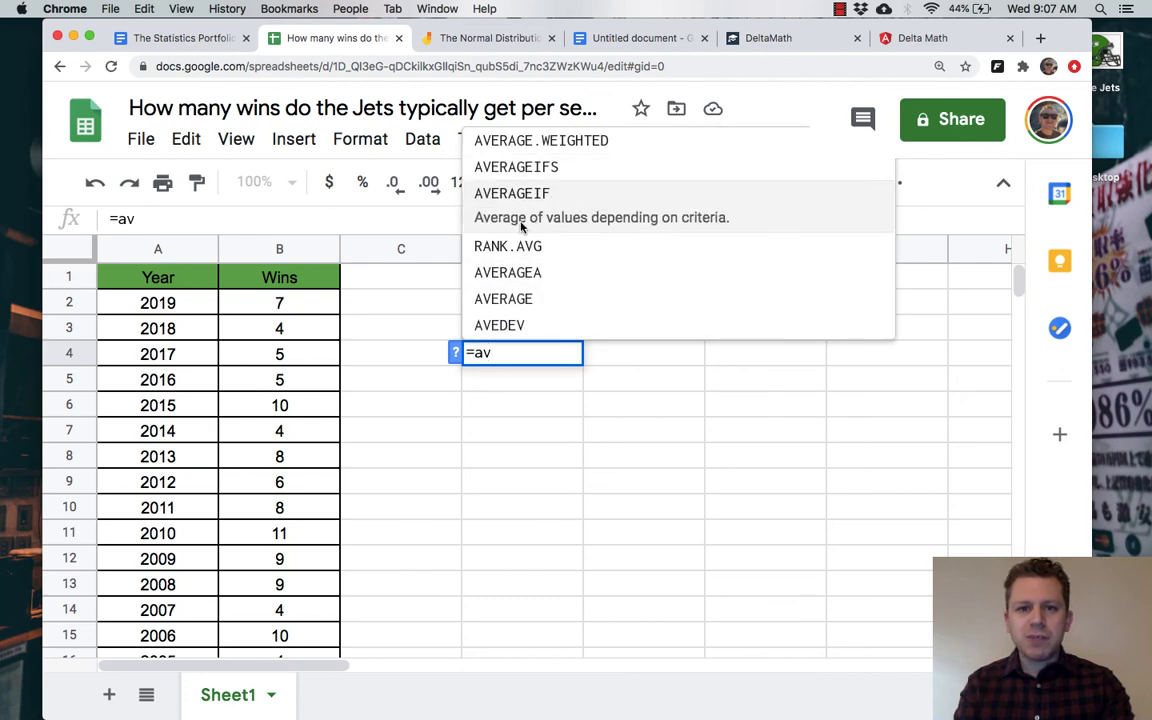
click(512, 298)
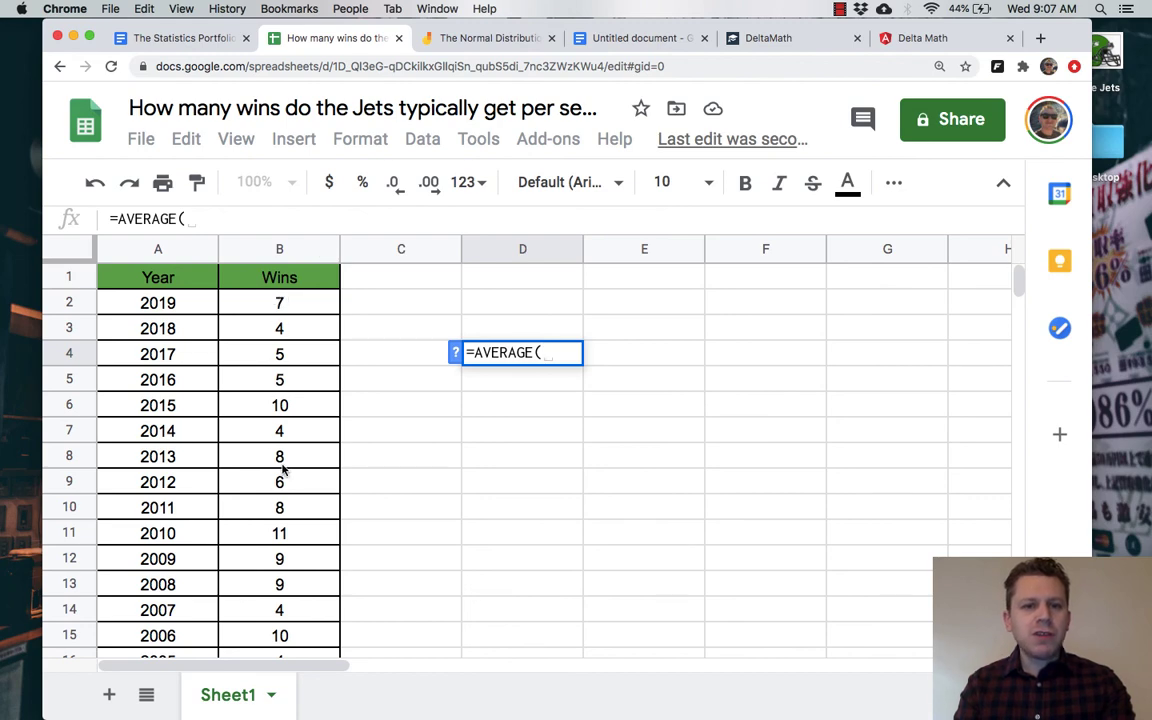
click(275, 250)
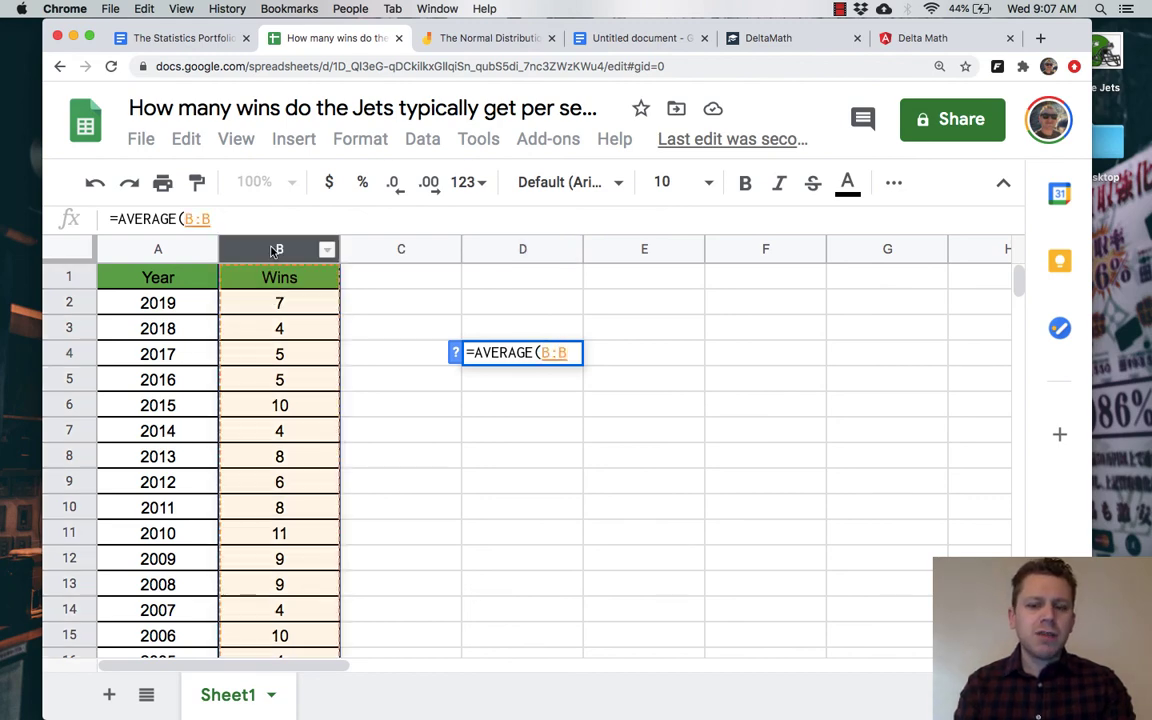
key(Return)
click(553, 356)
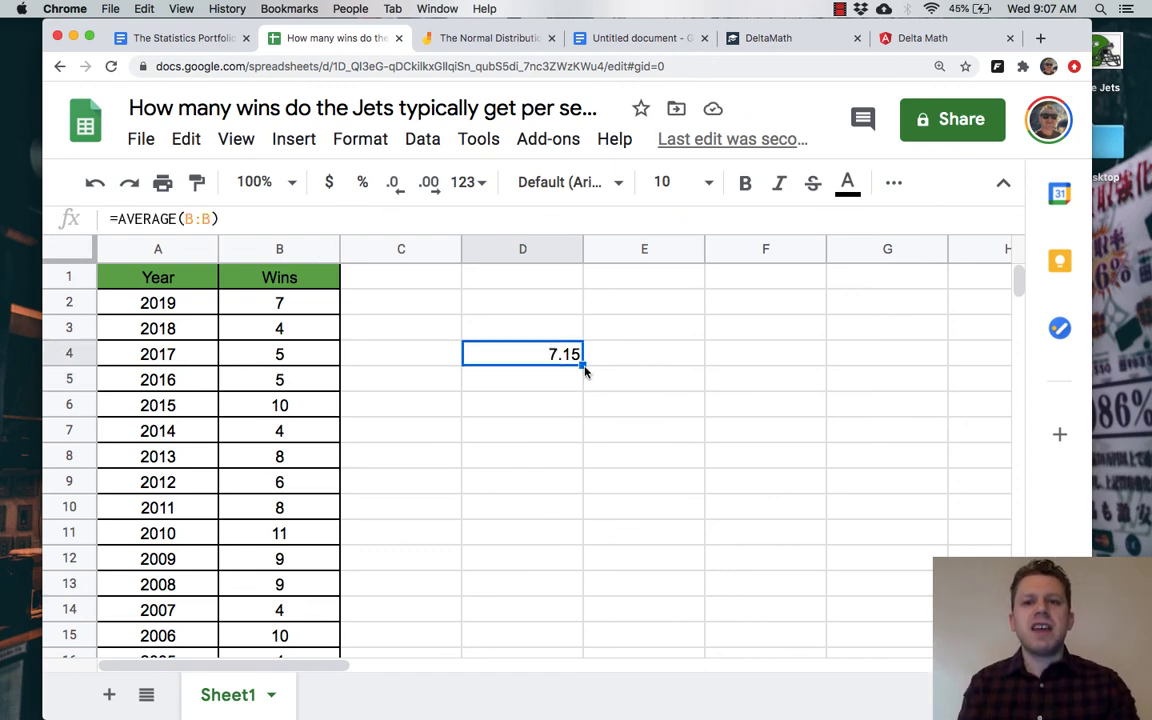
Enter a STDEV formula over all of column B in cell E4 for the standard deviation of the wins
click(648, 362)
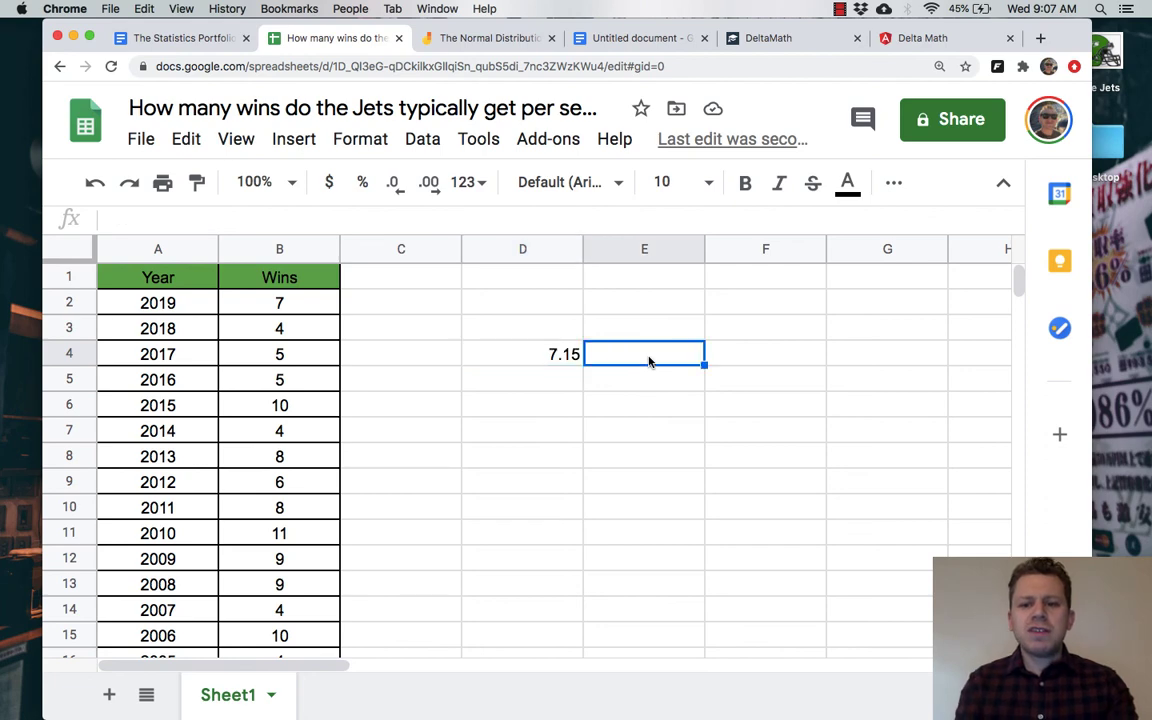
text(=st)
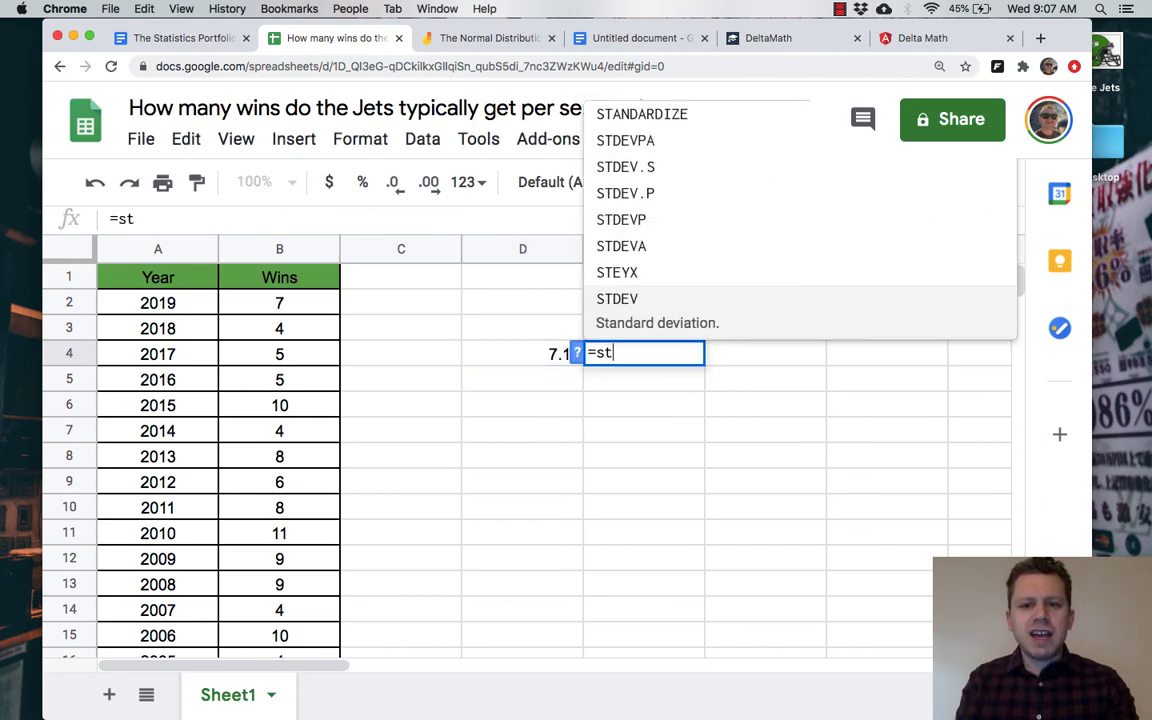
click(635, 317)
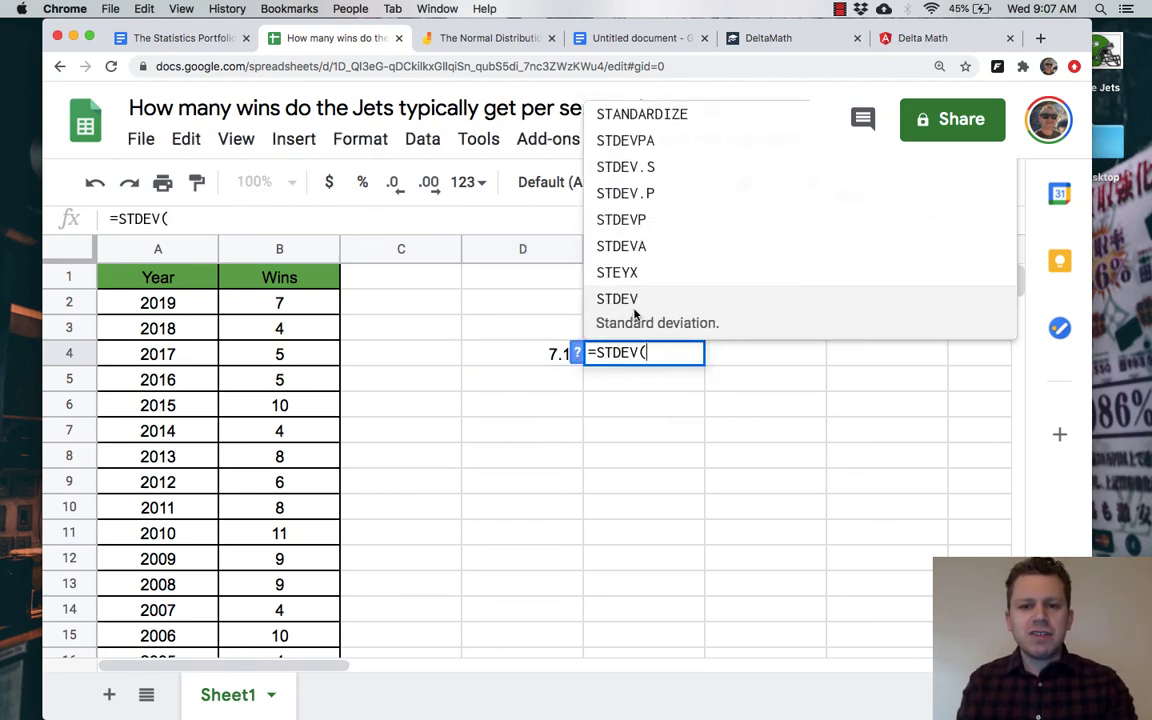
click(279, 252)
key(Return)
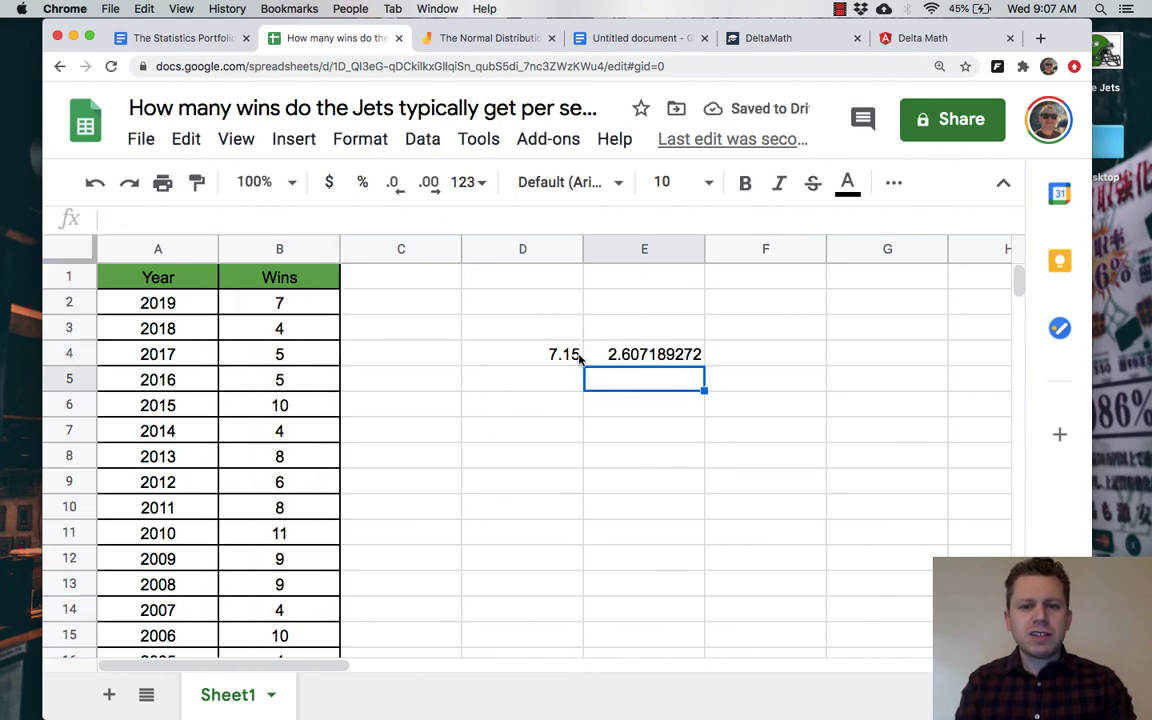
Label D3 "Average" and E3 "Standard Deviation", and widen column E to fit its label
click(537, 336)
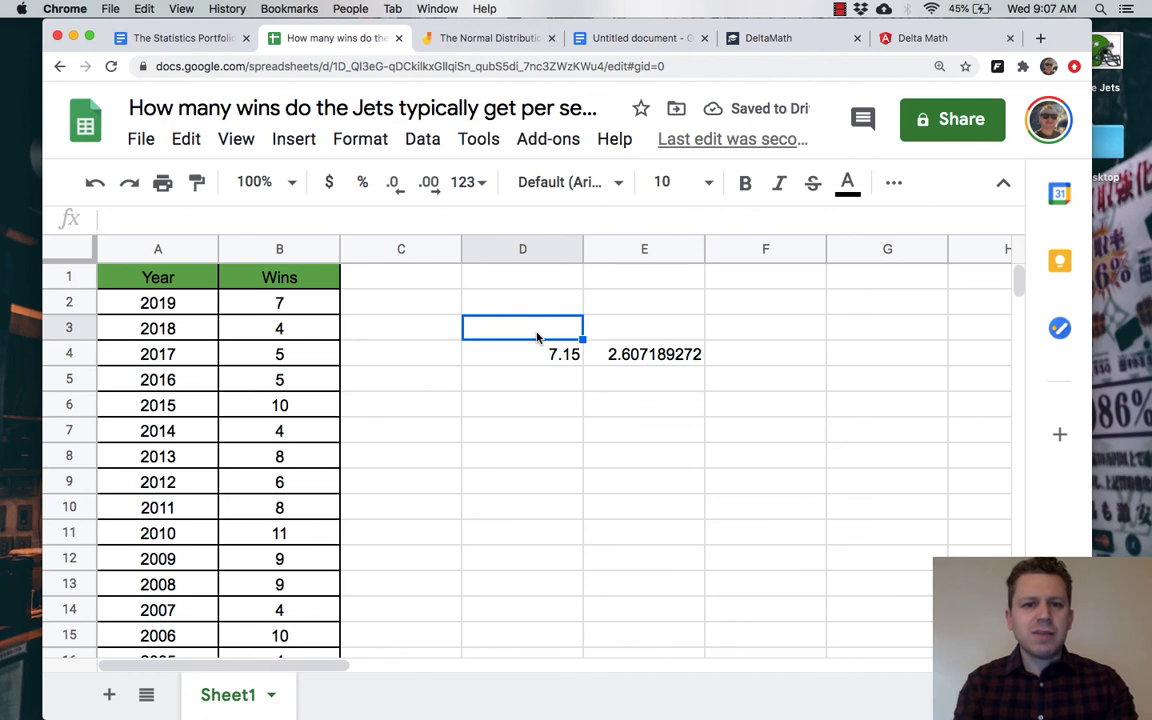
text(Average)
key(Tab)
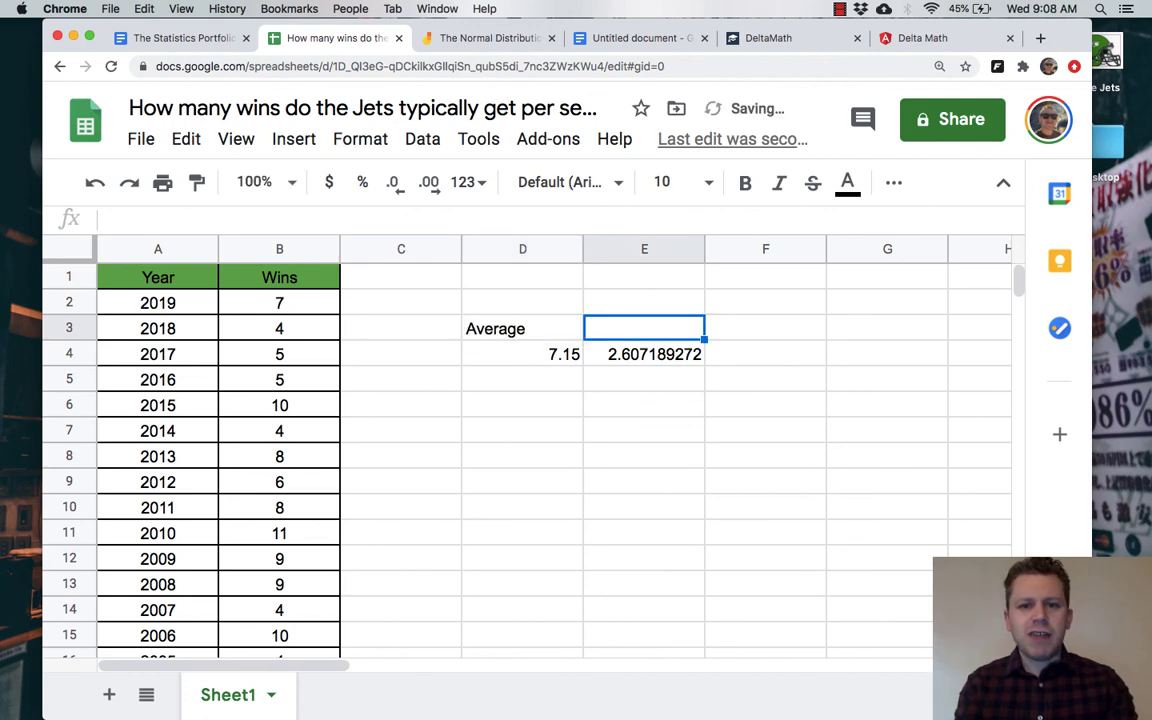
text(Standard Devia)
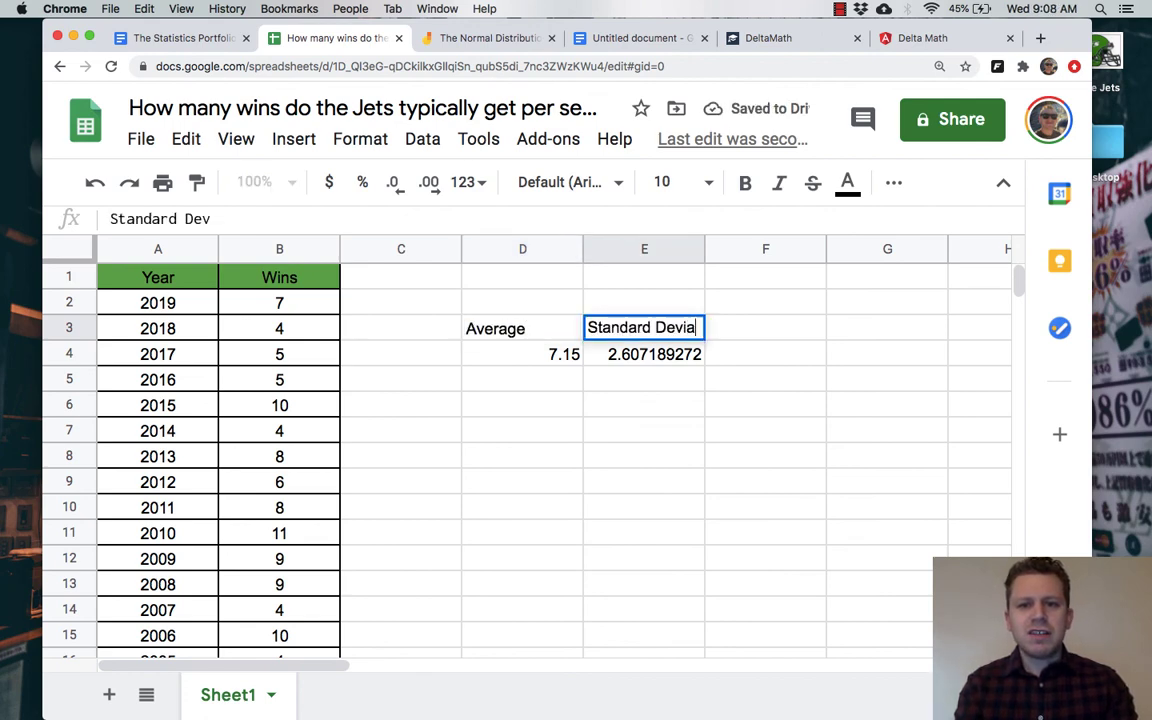
text(tion)
click(609, 409)
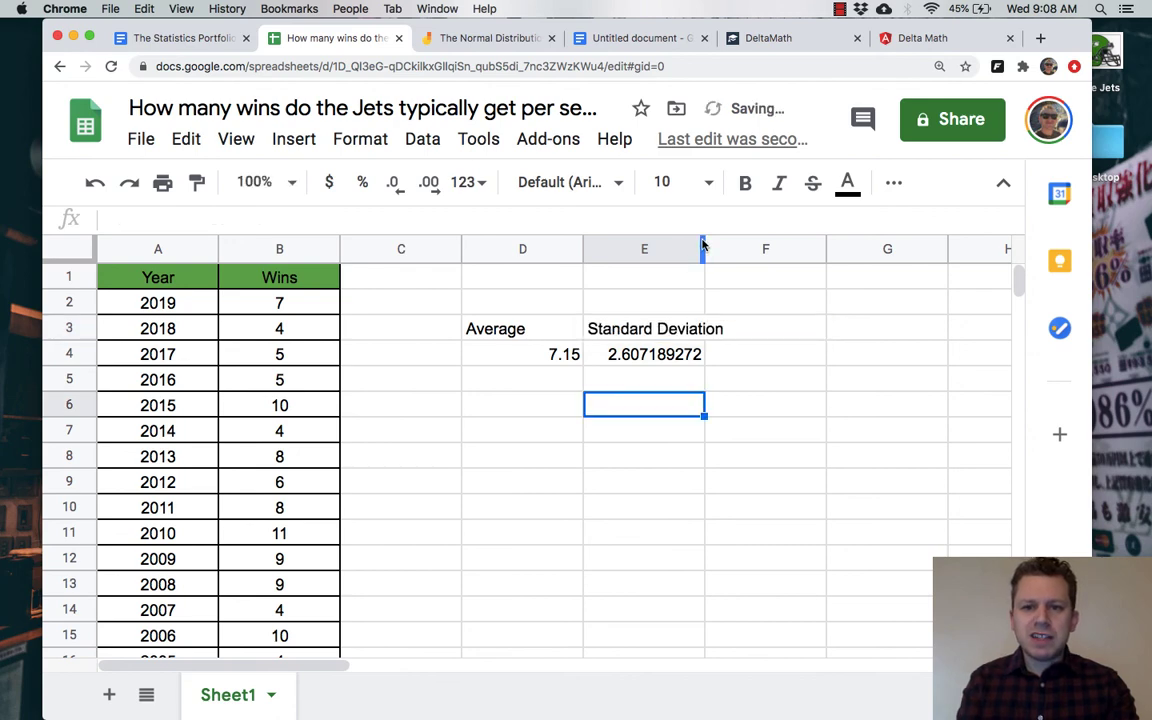
drag(703, 245, 737, 245)
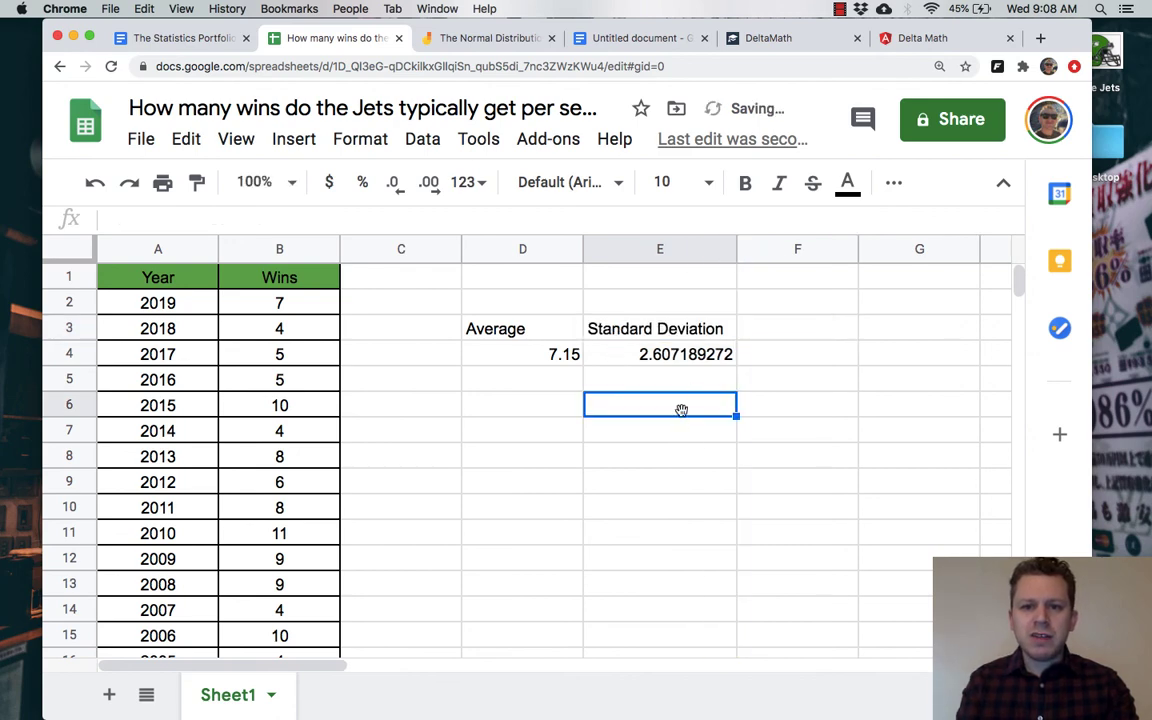
Center-align the Average and Standard Deviation table D3:E4 and apply all borders to its cells
drag(495, 329, 655, 355)
click(893, 182)
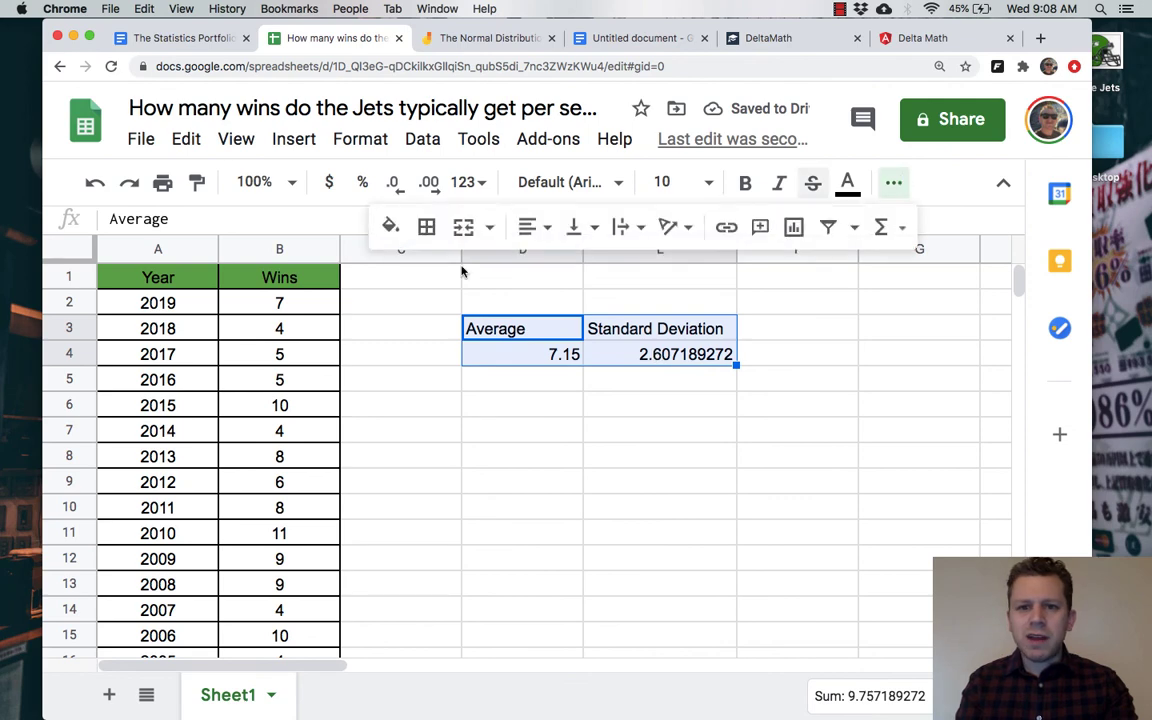
click(522, 230)
click(562, 264)
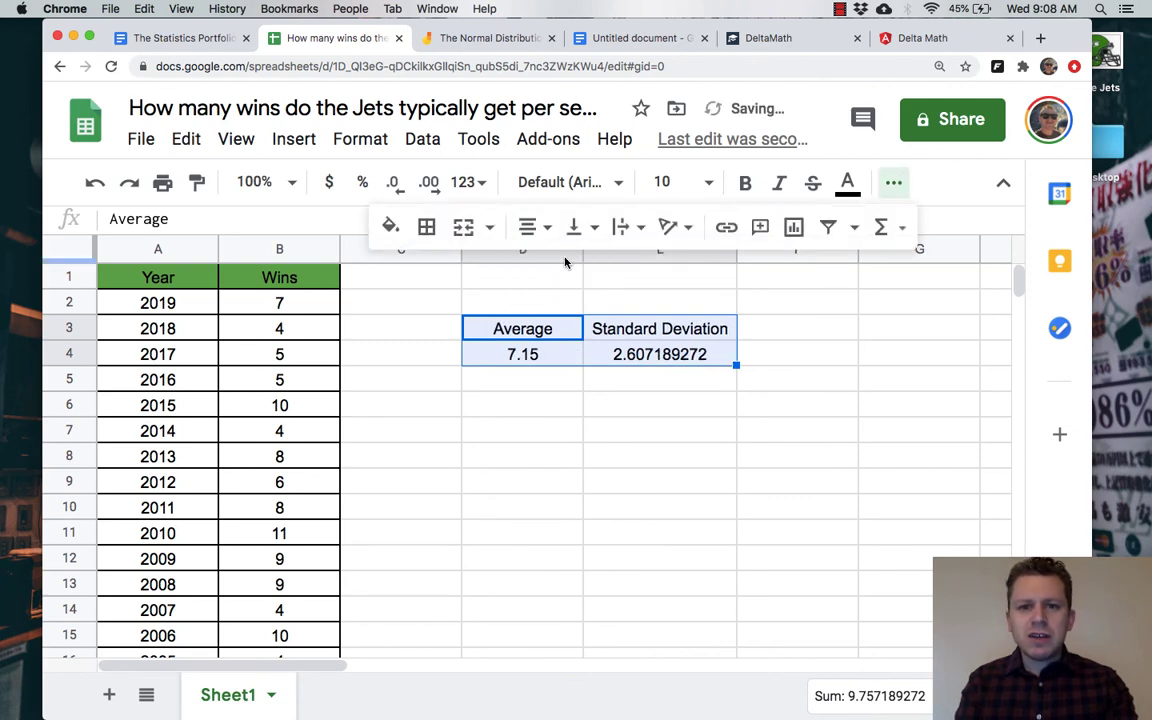
click(426, 227)
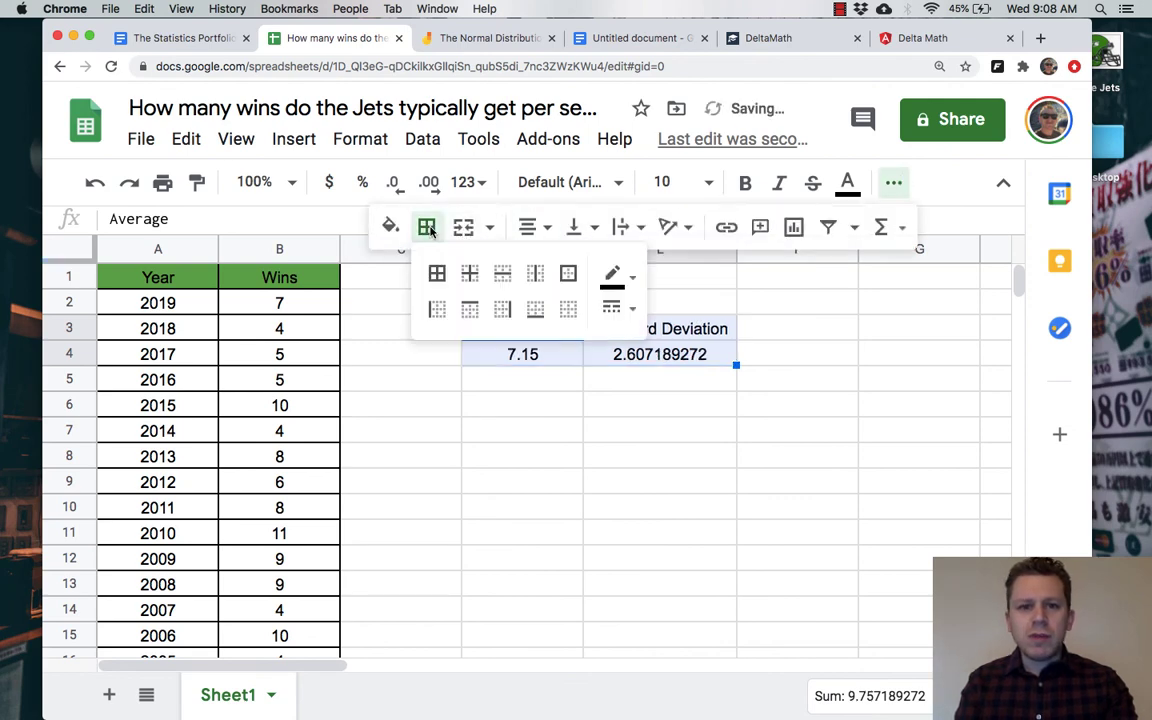
click(437, 275)
click(535, 431)
Fill the header cells D3:E3 with a green one shade lighter than the Year and Wins headers
drag(535, 329, 661, 323)
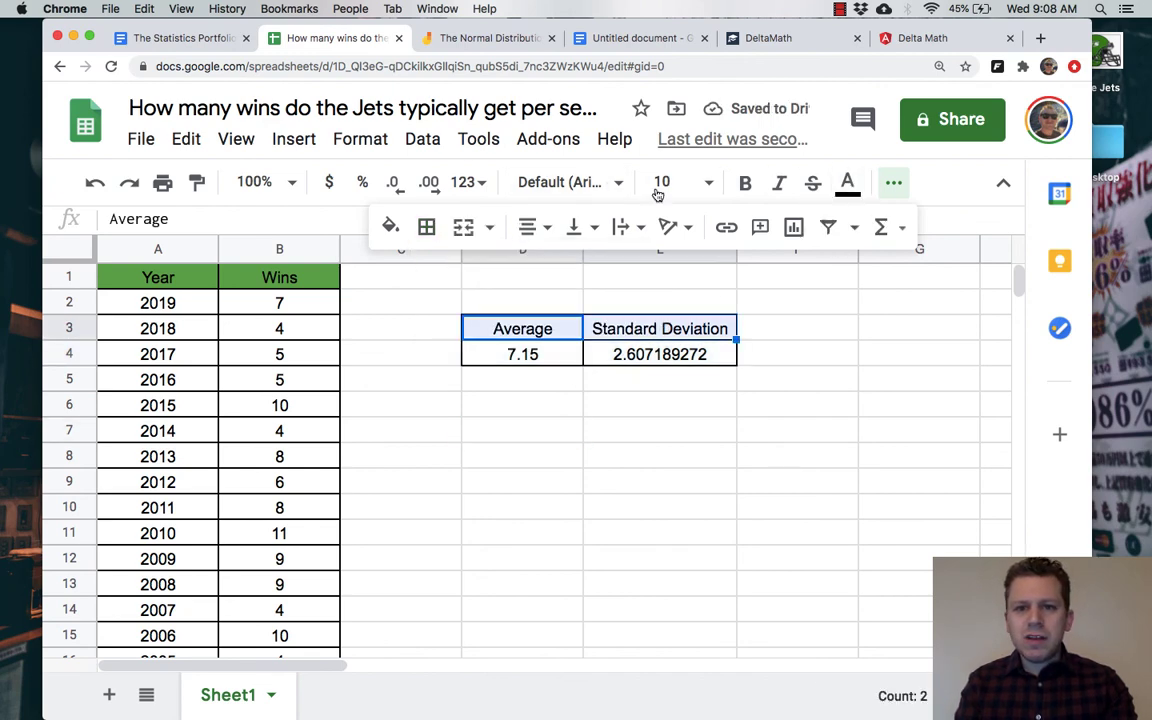
click(390, 227)
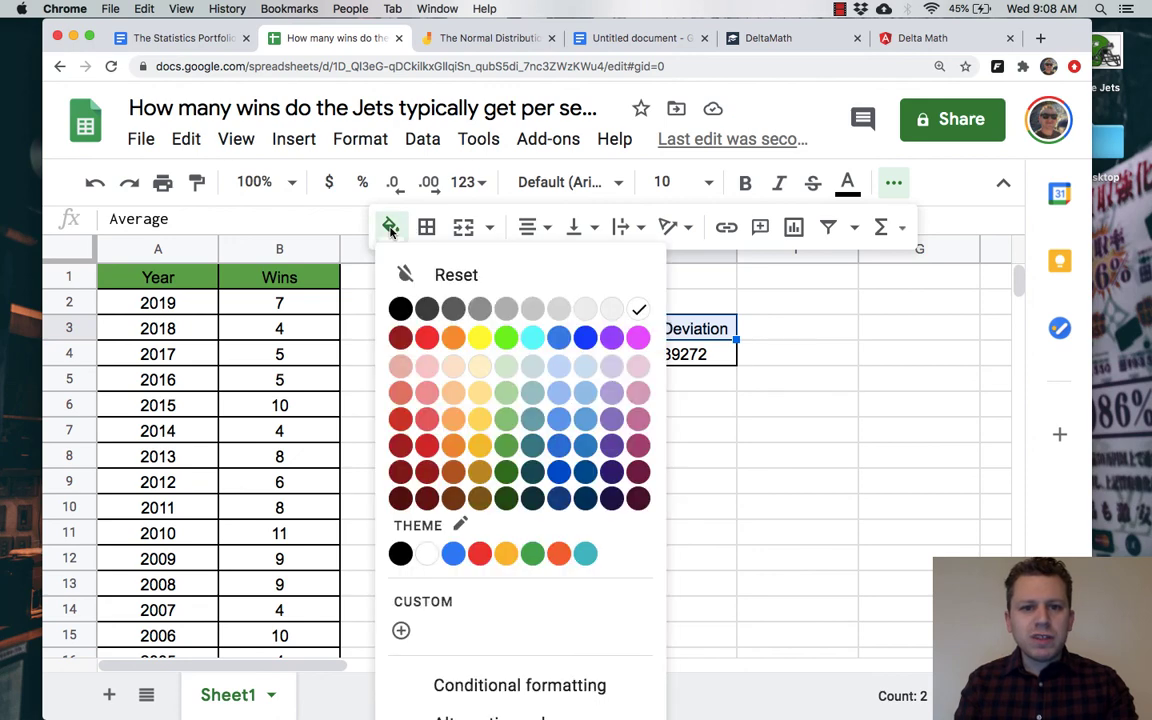
click(507, 418)
click(760, 434)
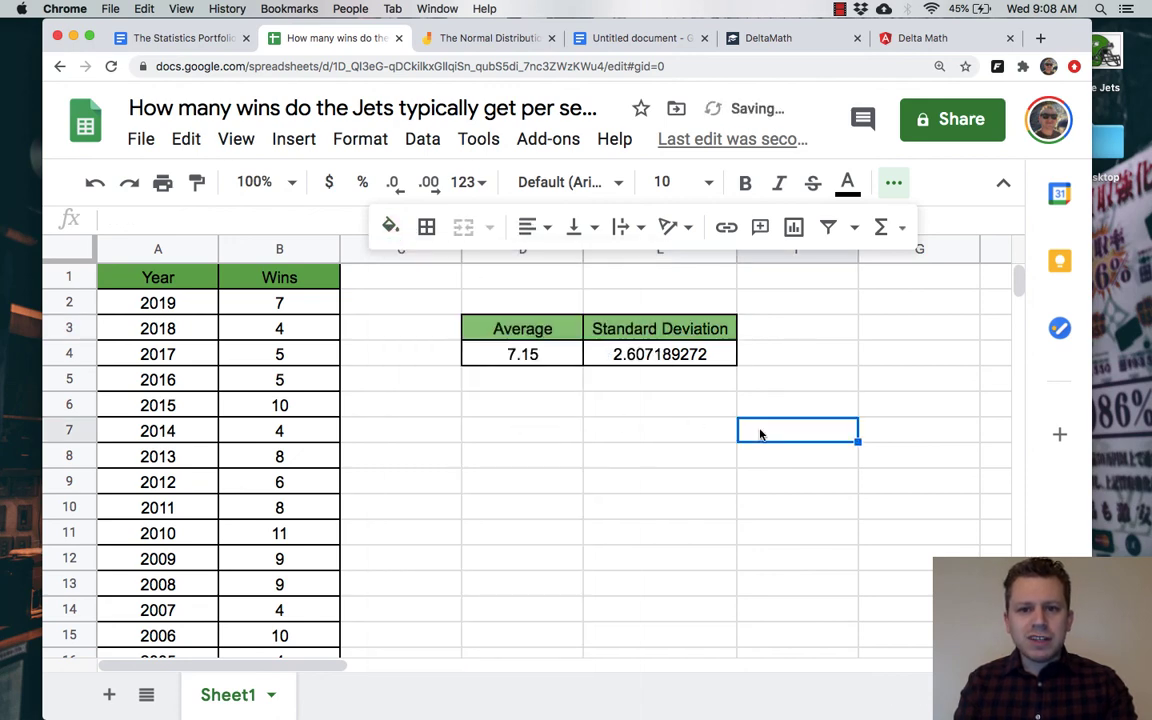
click(893, 182)
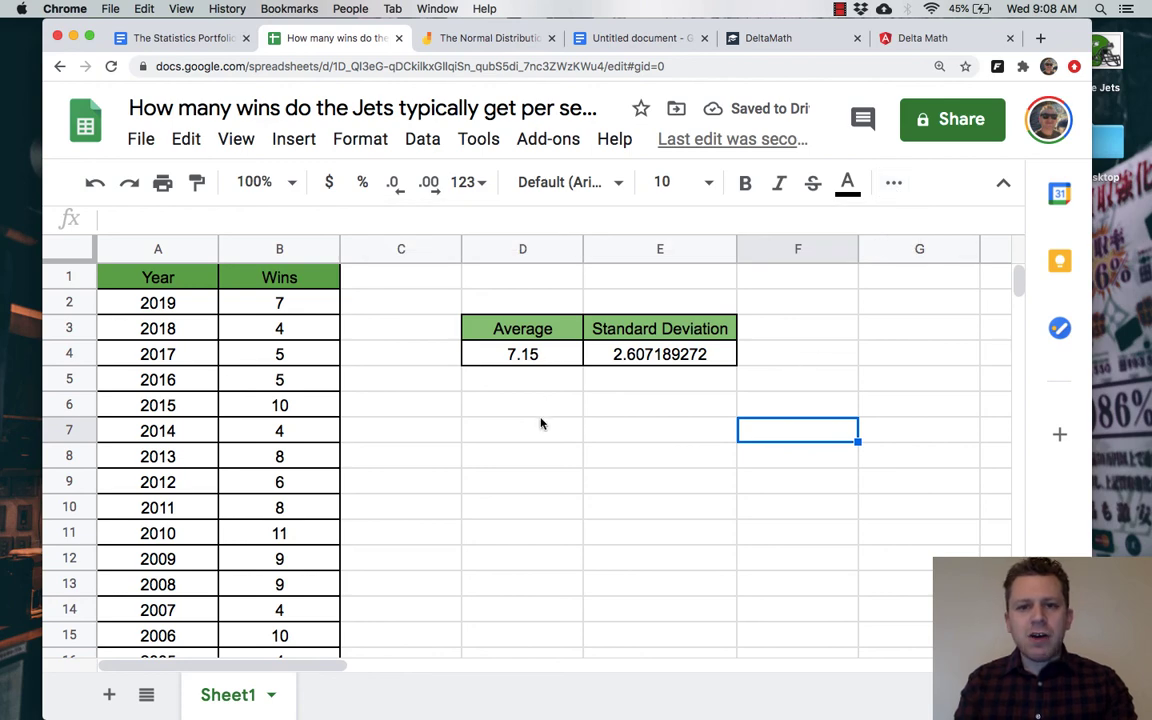
Apply the custom number format #,##0.0 to the average and standard deviation values in D4:E4
drag(512, 360, 617, 353)
drag(514, 355, 612, 354)
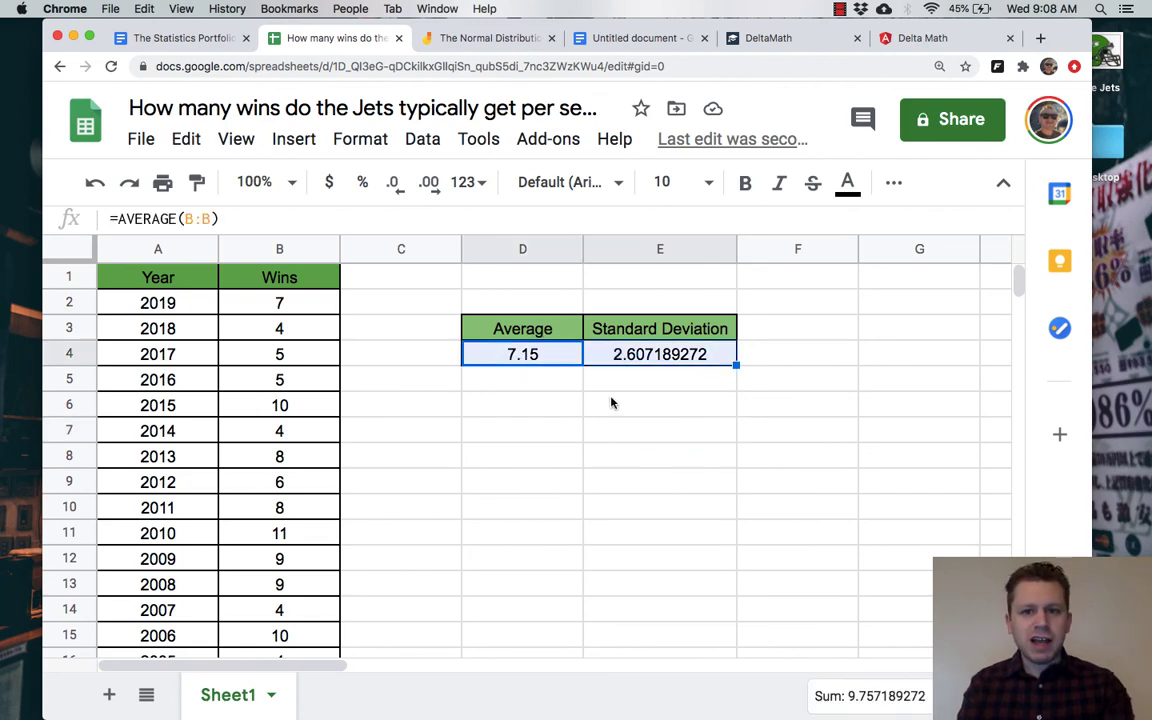
click(360, 140)
mouse_move(399, 257)
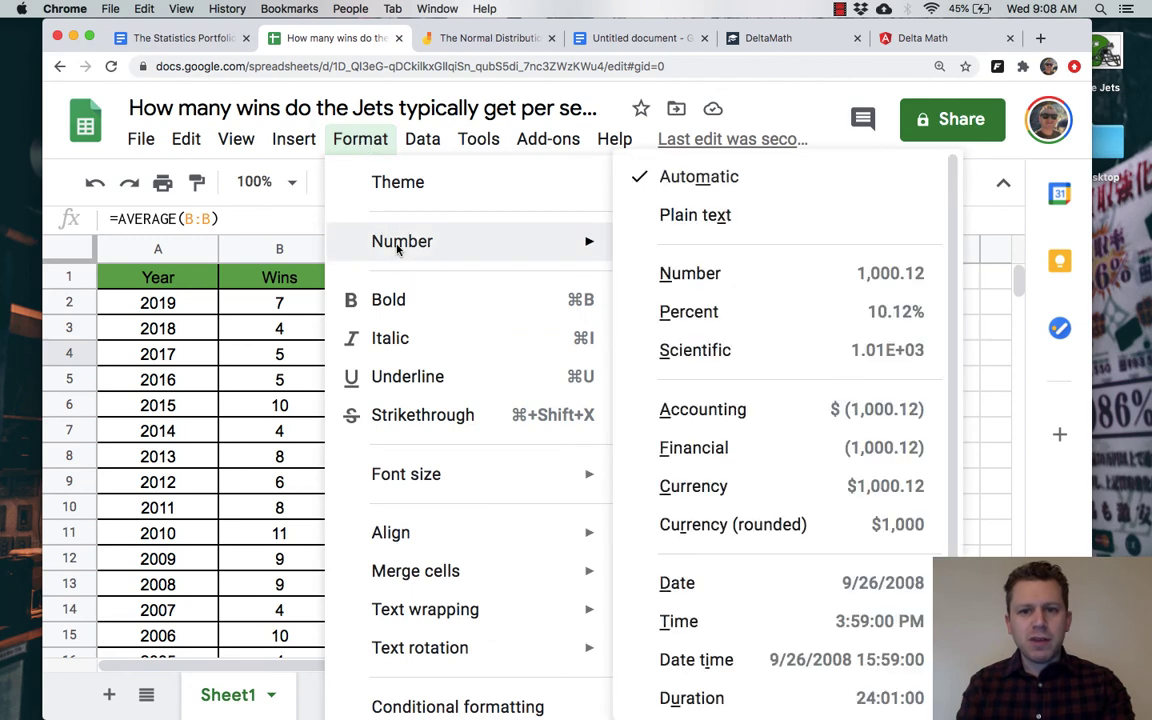
scroll(740, 467, down, 2)
mouse_move(720, 694)
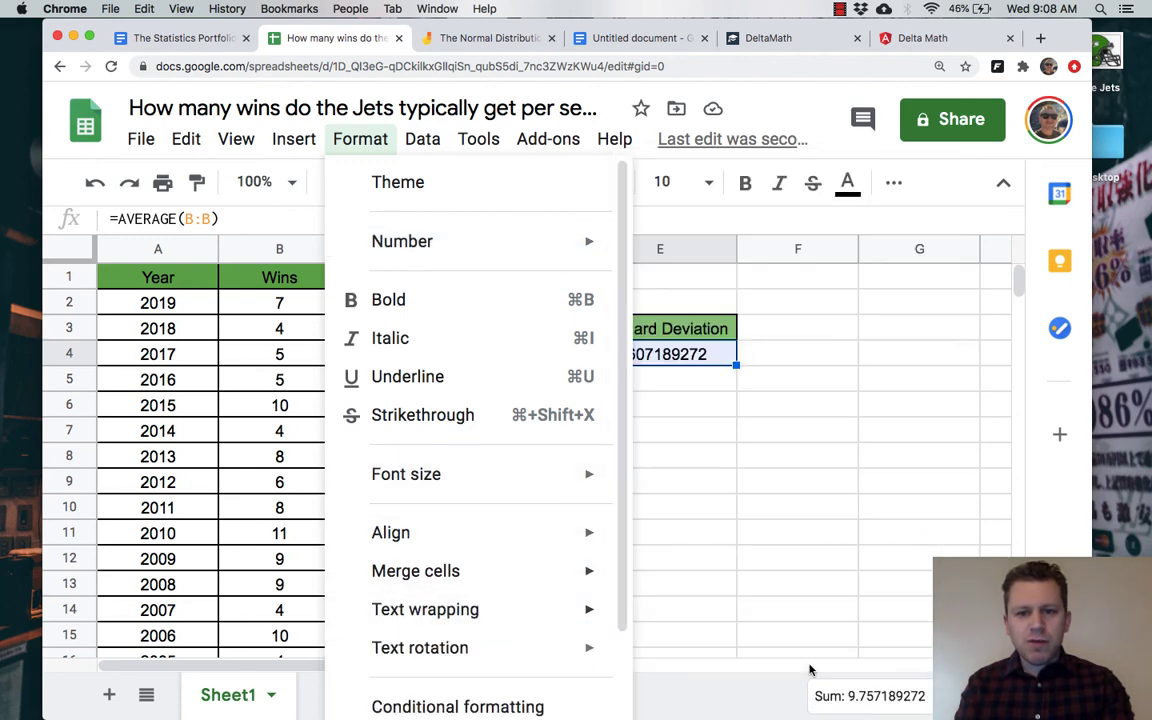
mouse_move(509, 247)
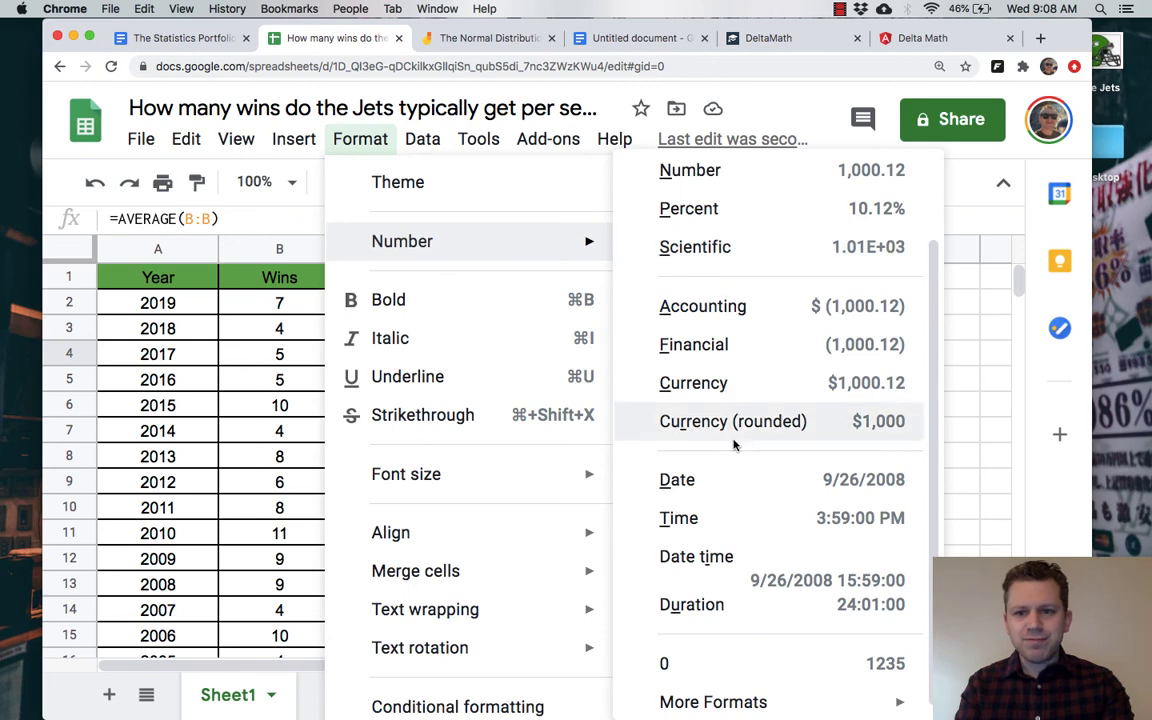
scroll(734, 443, up, 3)
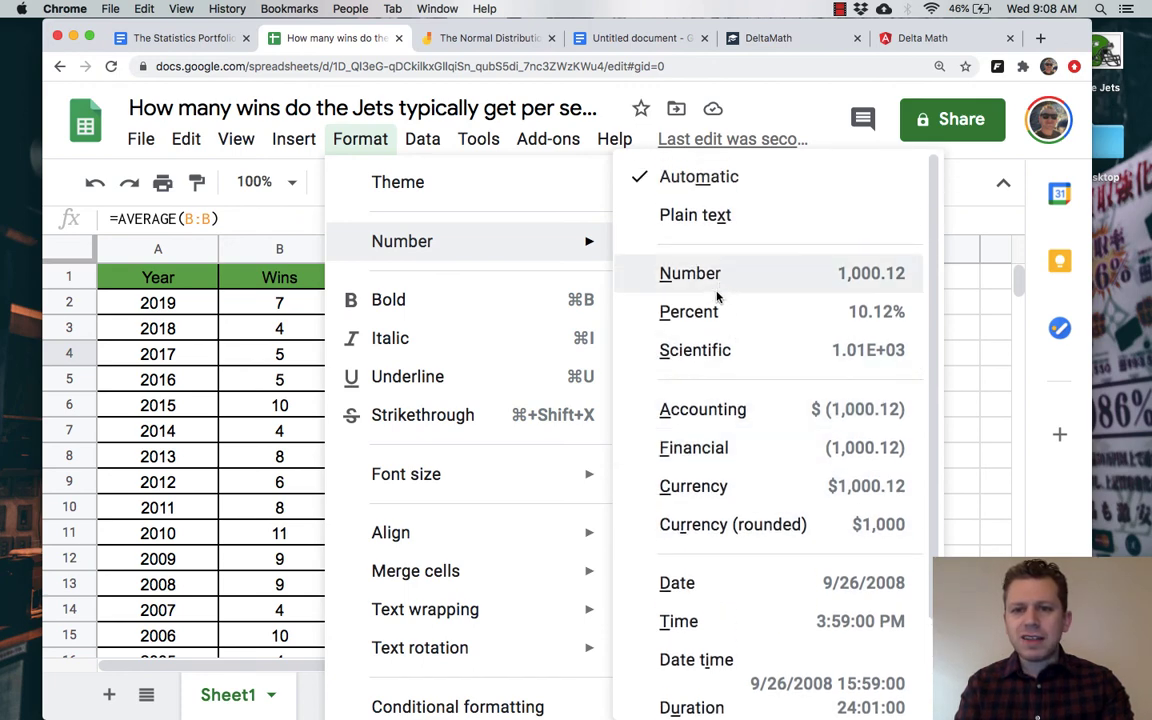
scroll(720, 362, down, 3)
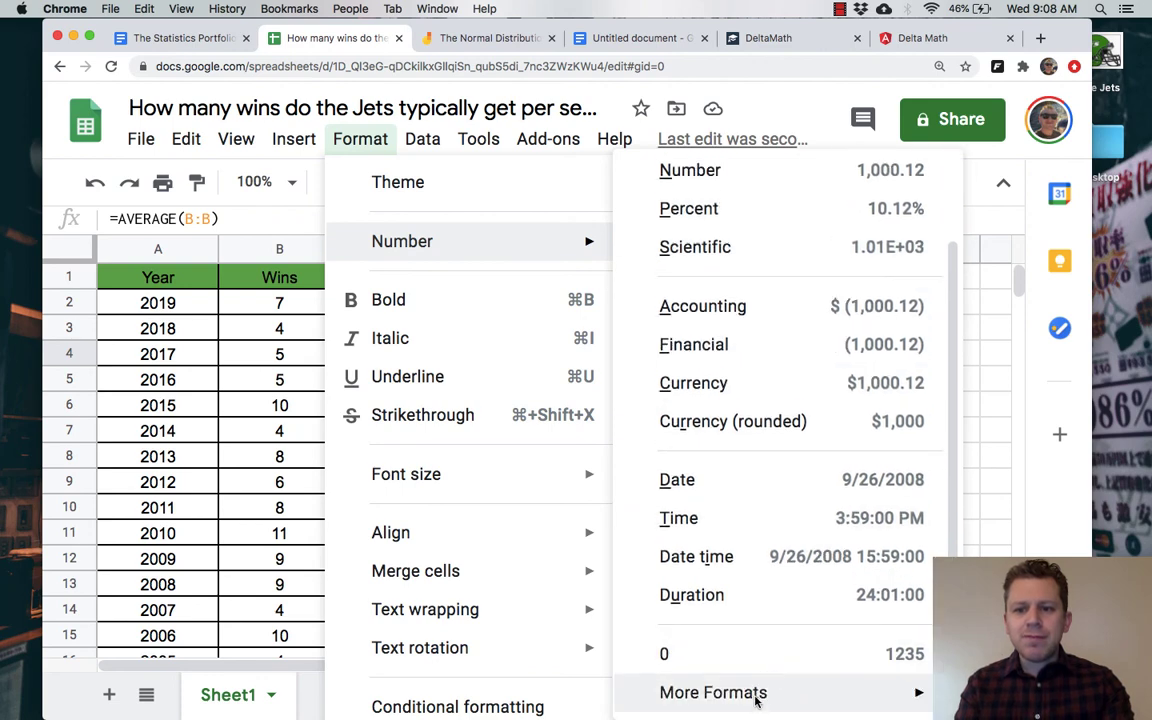
mouse_move(757, 695)
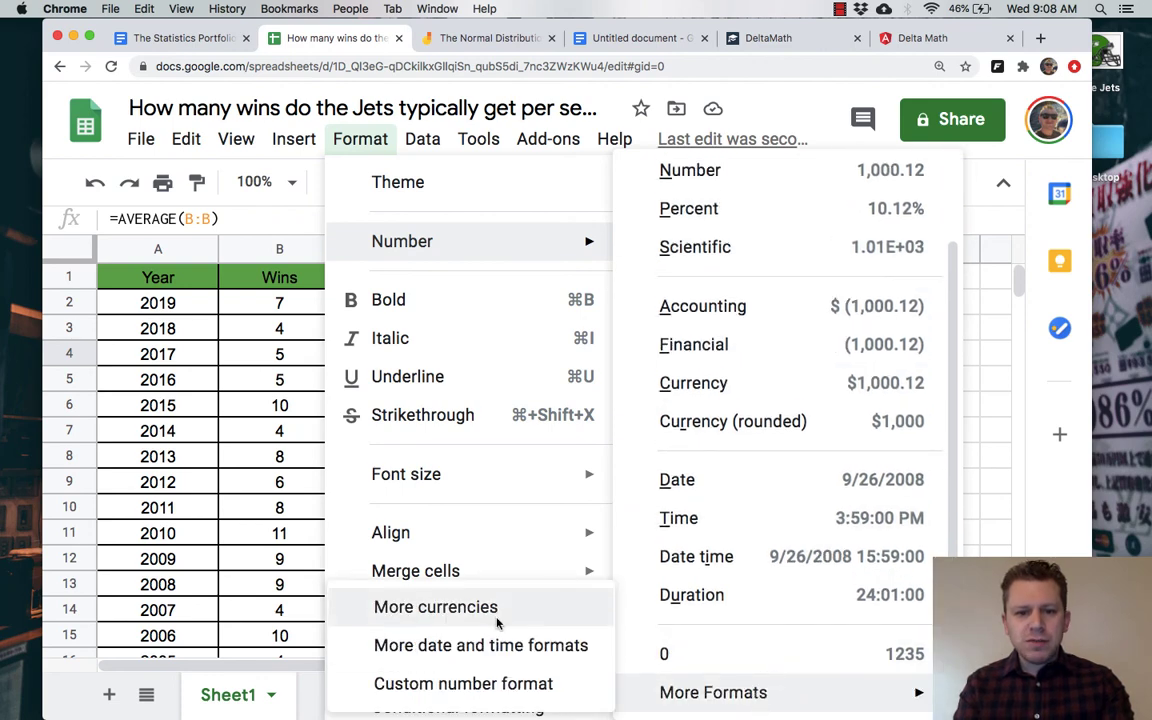
click(474, 684)
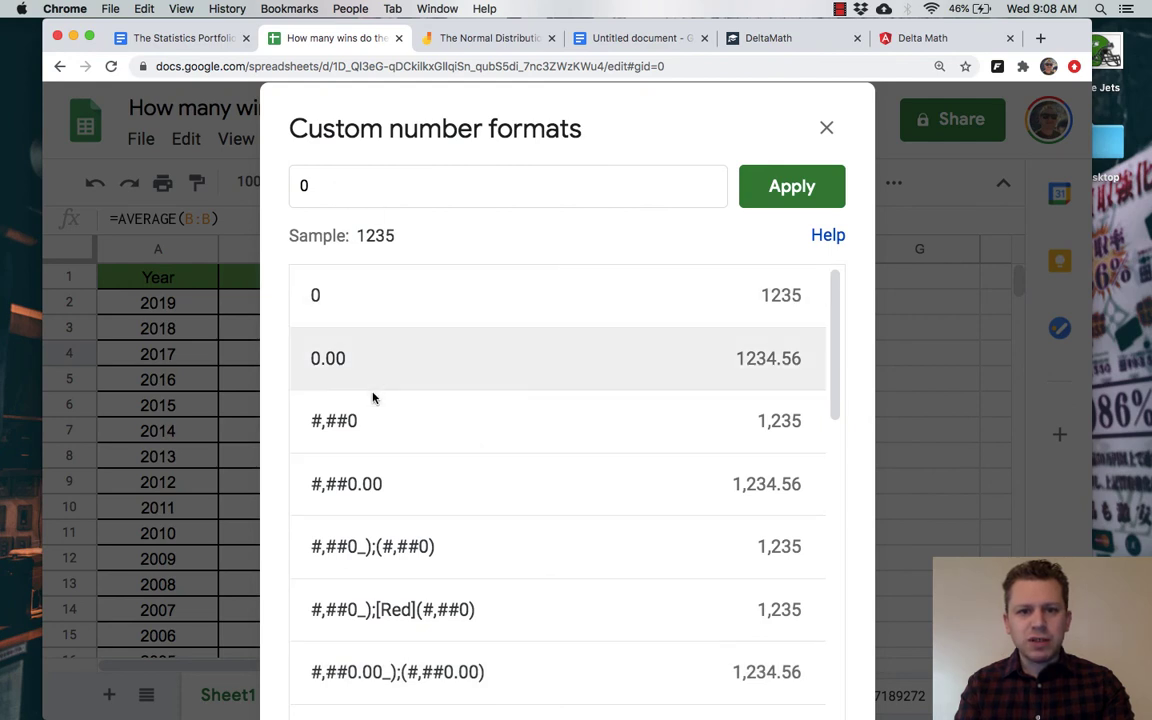
click(399, 486)
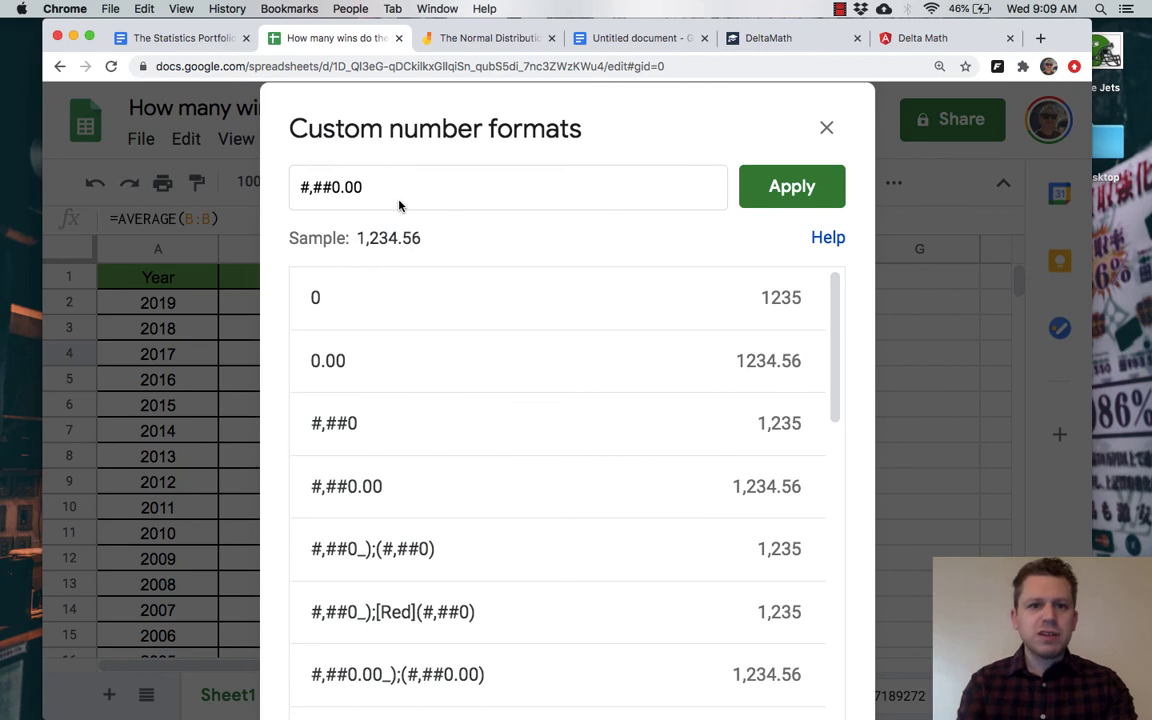
key(BackSpace)
click(805, 186)
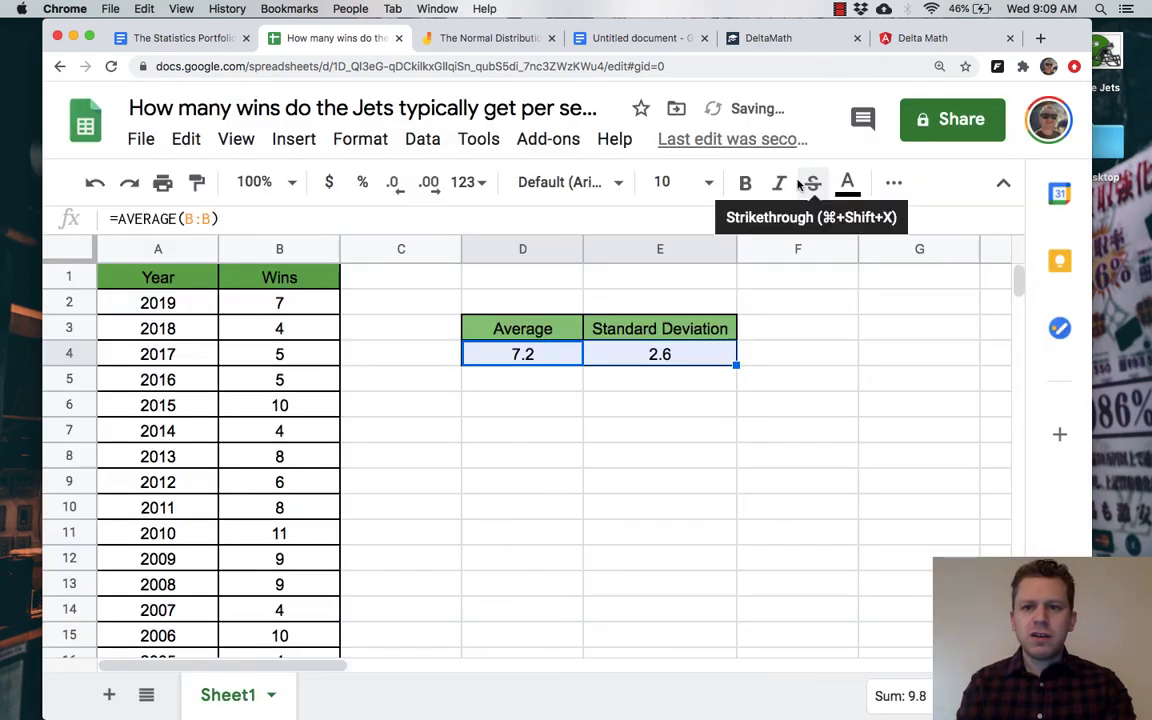
click(689, 484)
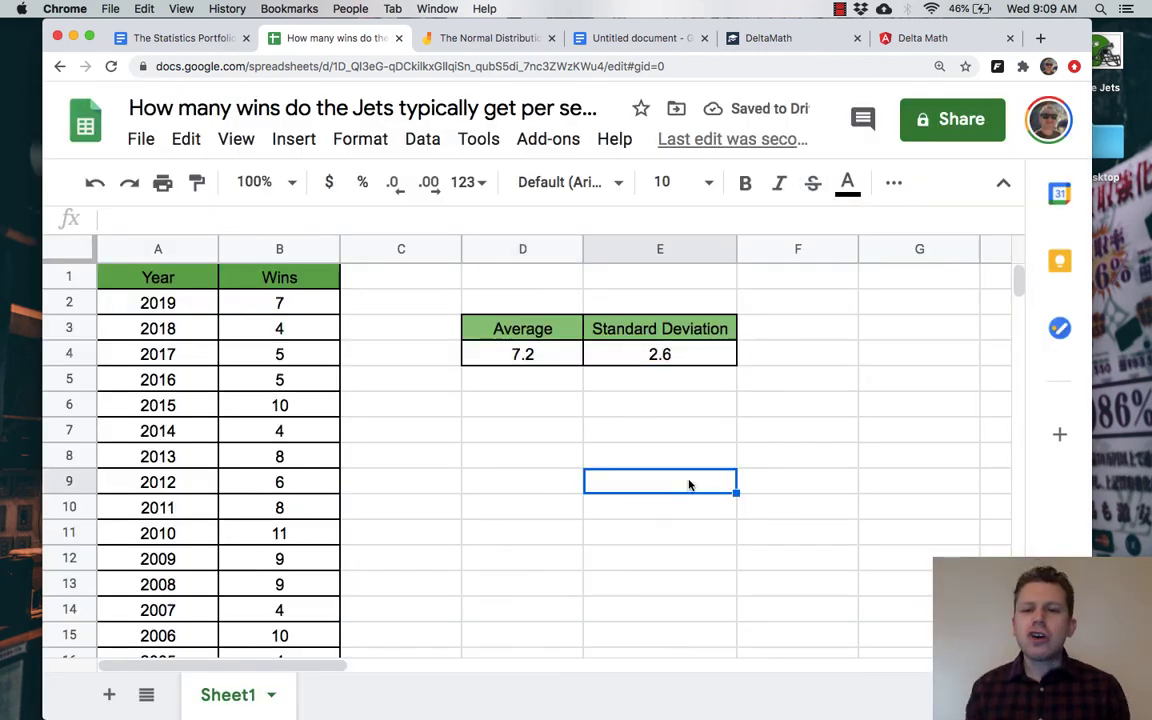
click(578, 434)
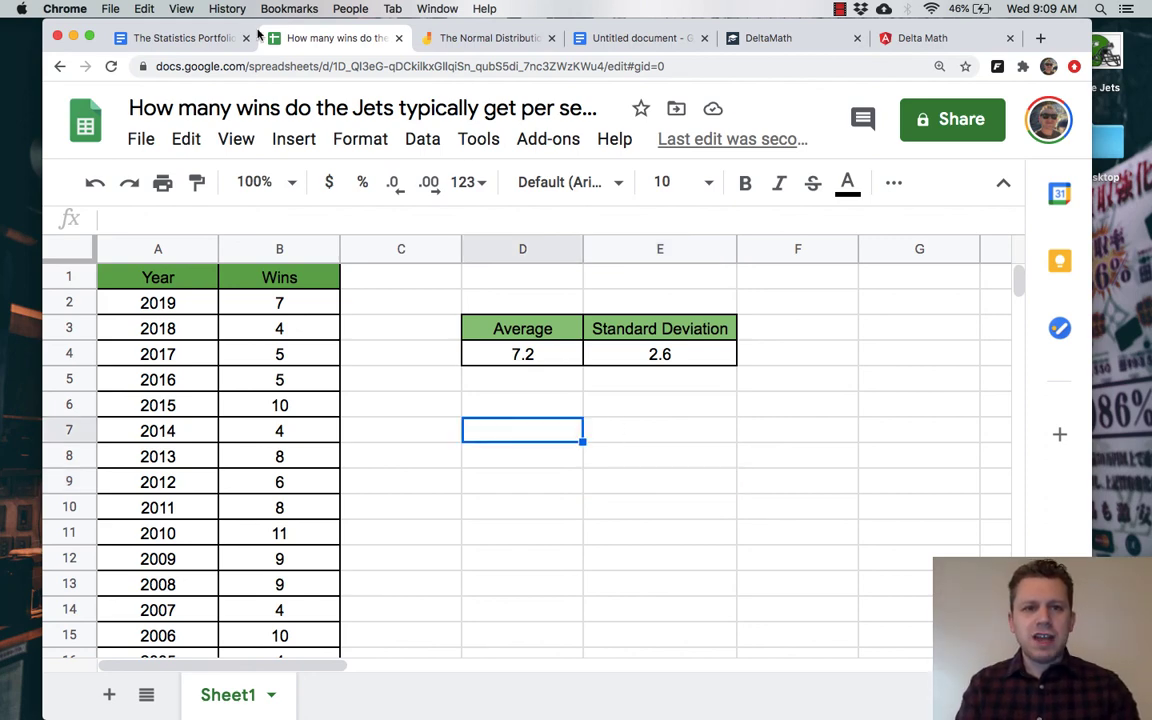
Review Objective 3 on labeling a normal distribution curve in the Statistics Portfolio Assignment document
click(185, 38)
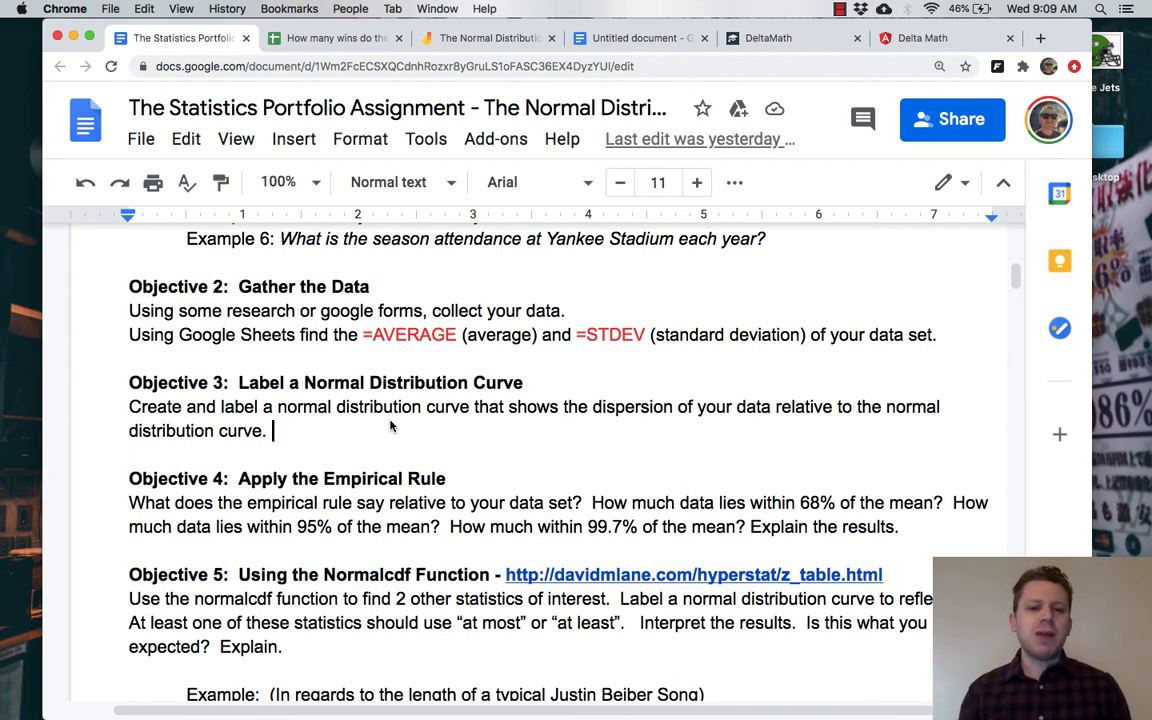
scroll(381, 524, down, 2)
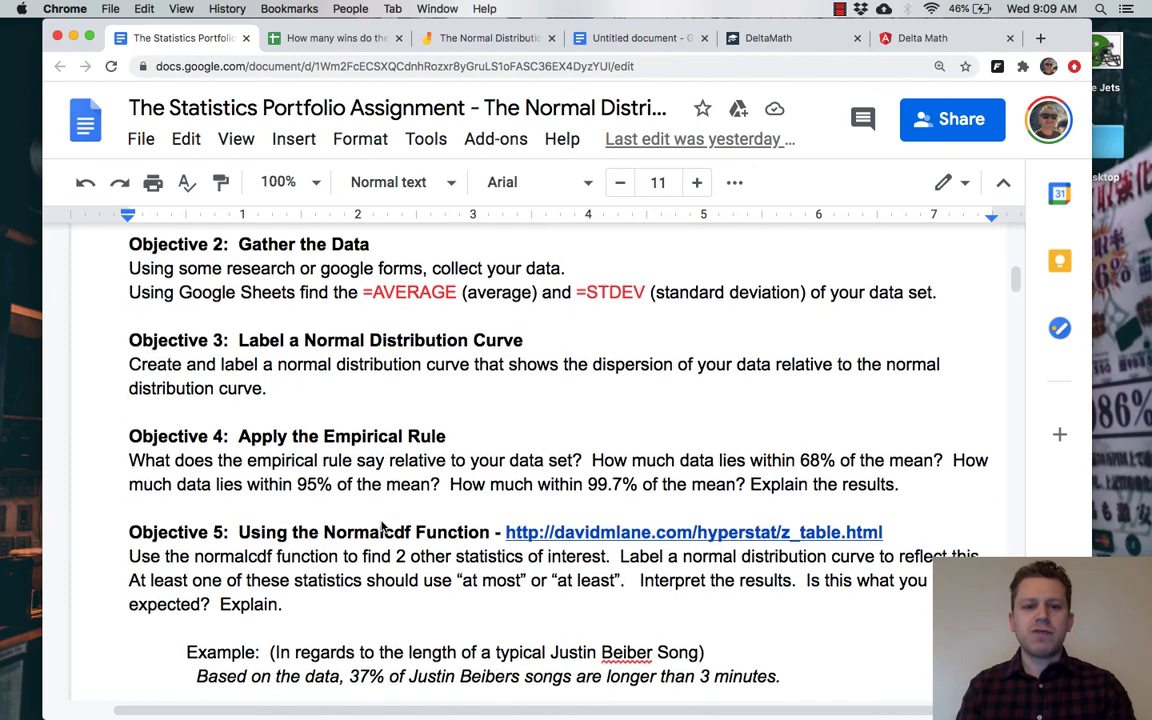
scroll(381, 528, up, 2)
scroll(381, 528, up, 1)
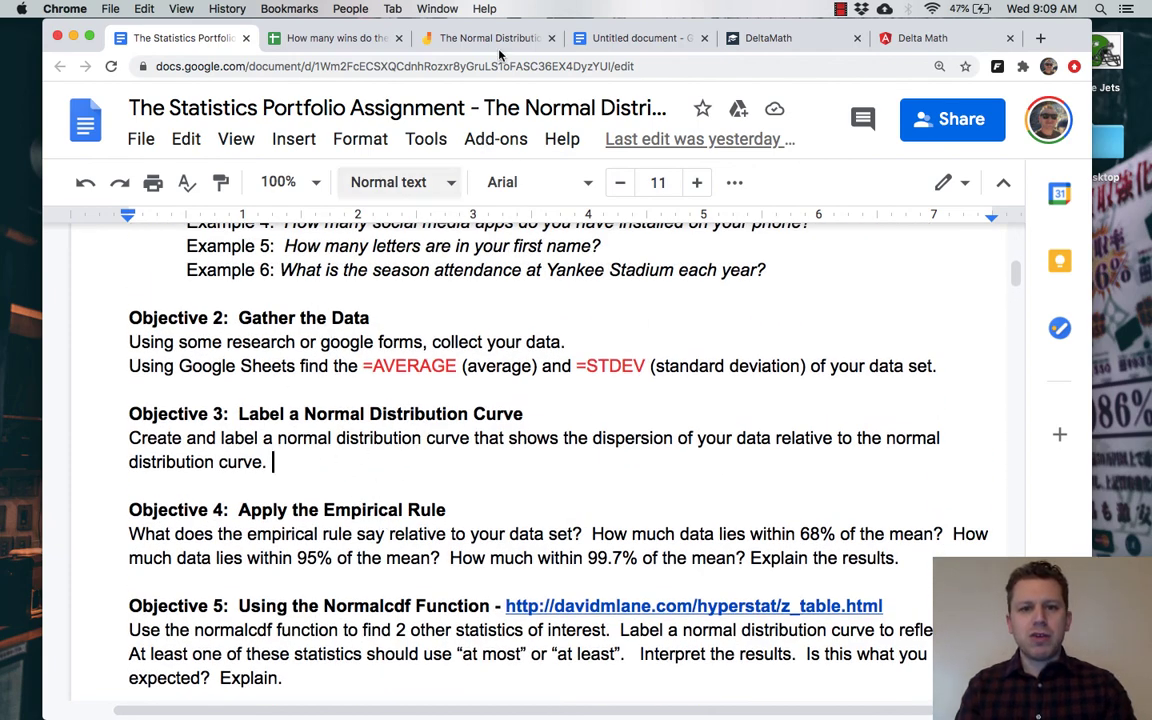
Return to the Jets wins spreadsheet and hide its gridlines
click(319, 45)
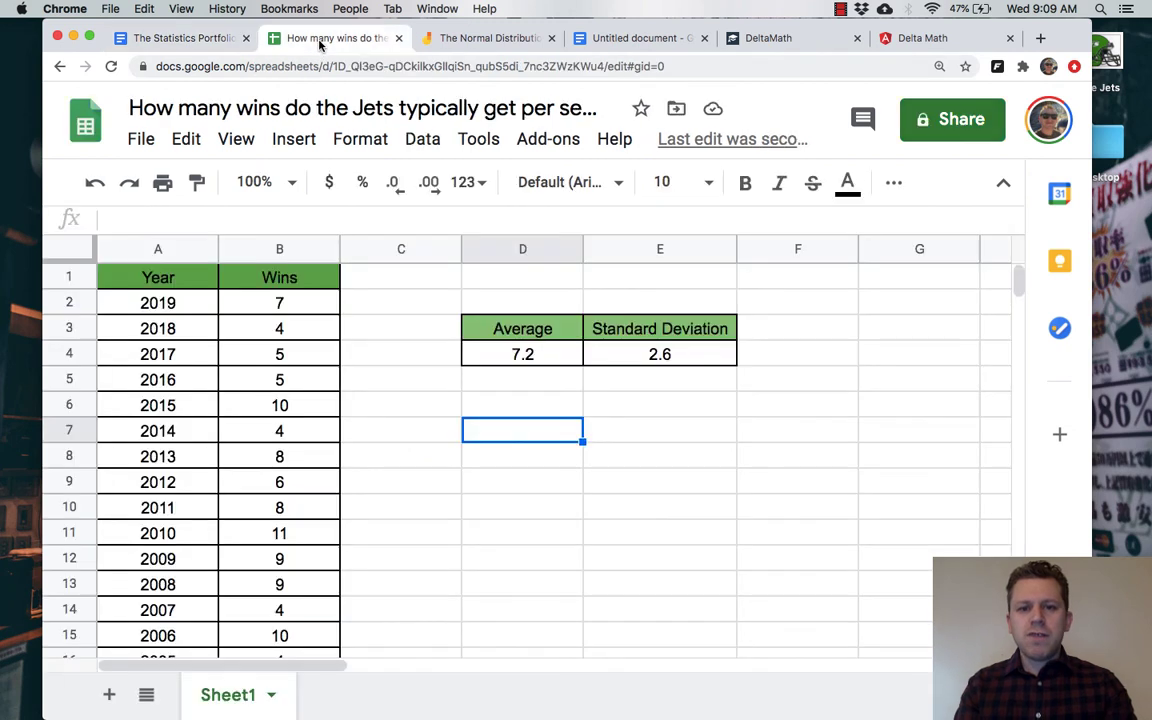
click(521, 401)
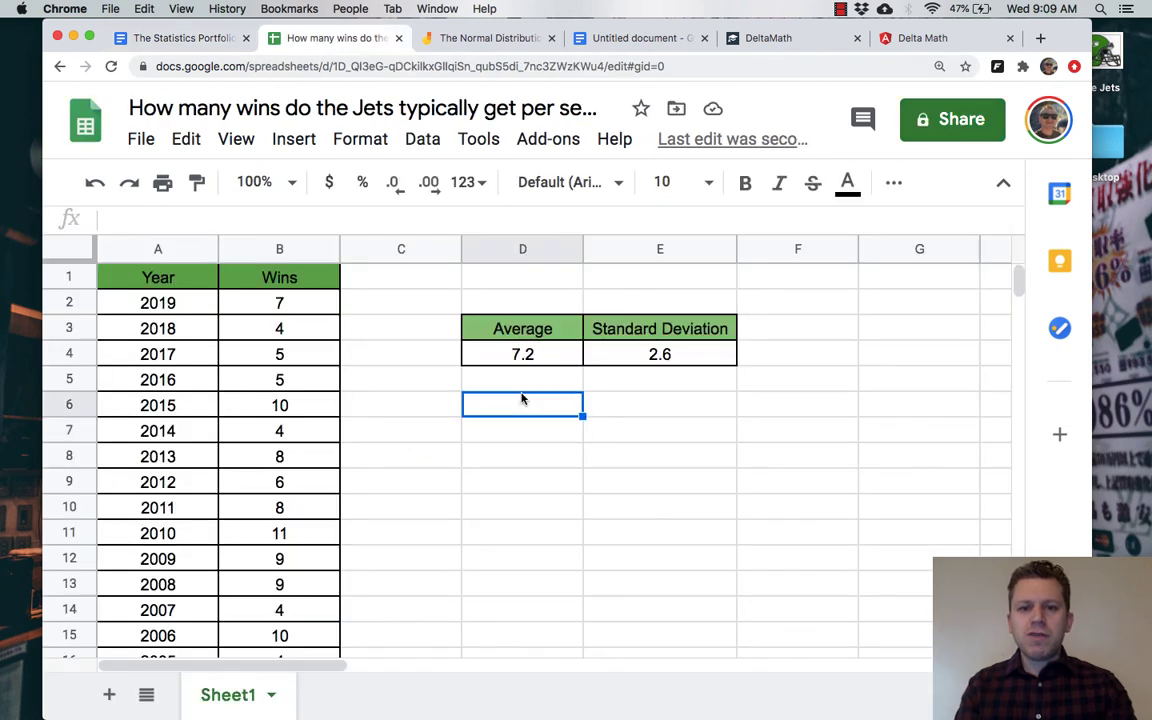
click(145, 138)
mouse_move(236, 139)
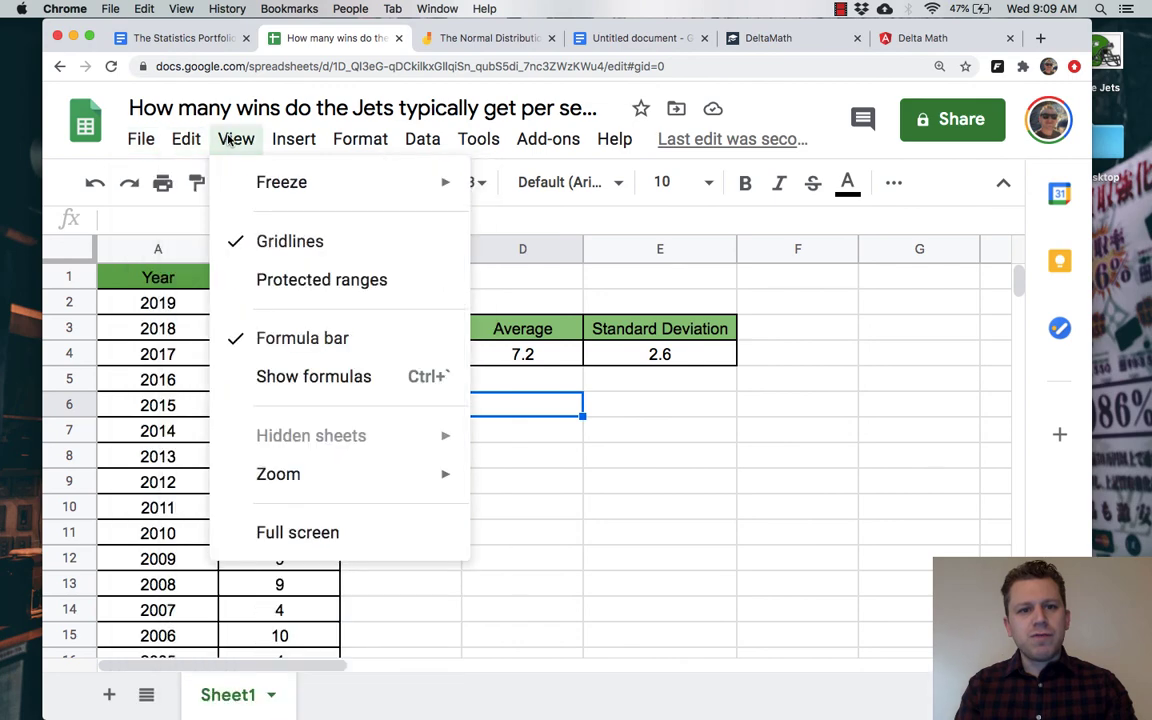
click(253, 241)
click(550, 432)
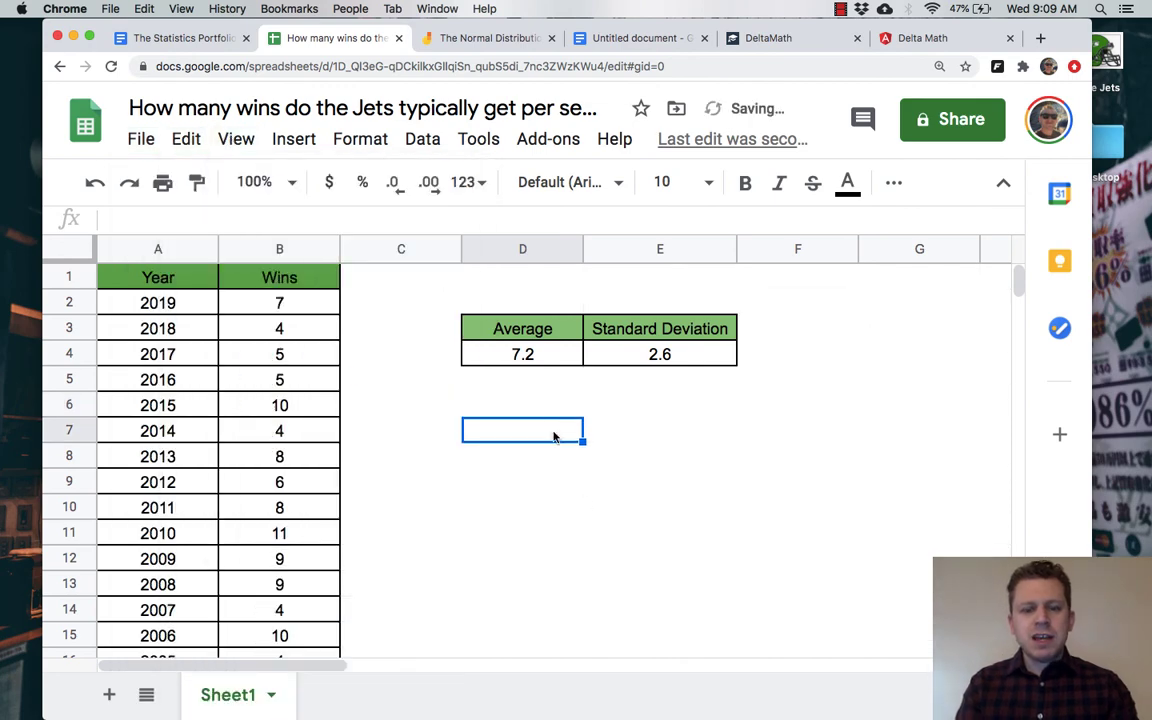
Capture a screenshot of the Average and Standard Deviation table D3:E4 and rename the image file on the desktop "Bell Curve Stuff"
key(super+shift+4)
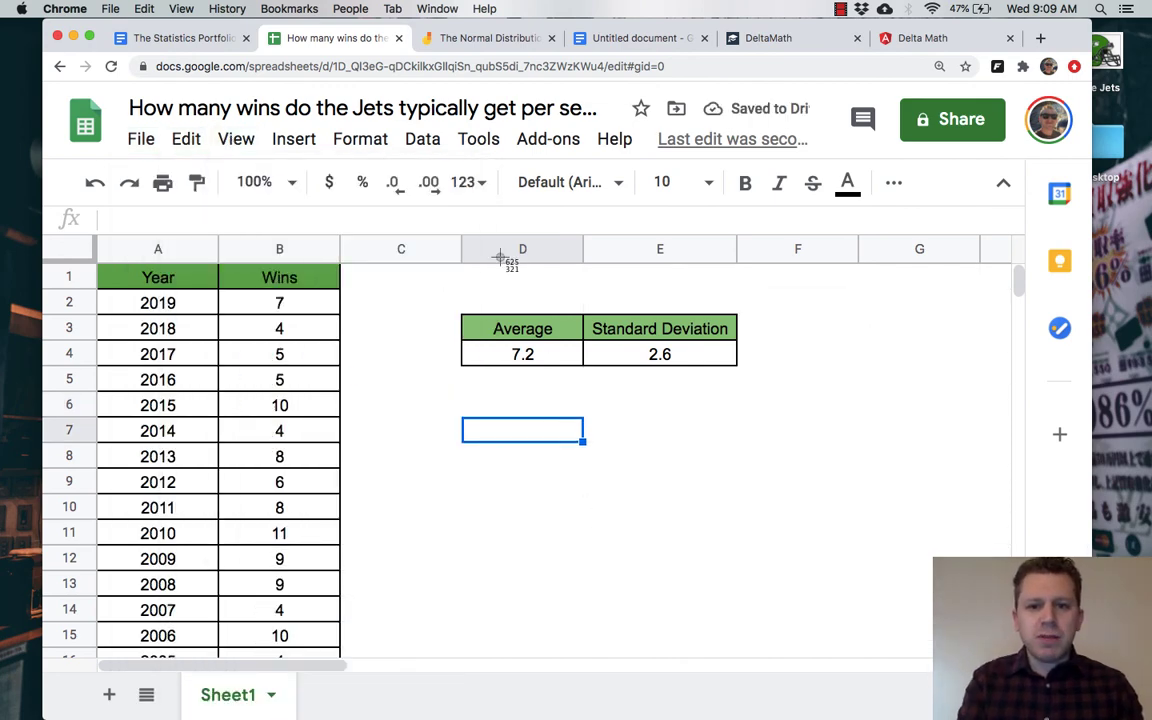
drag(450, 303, 748, 377)
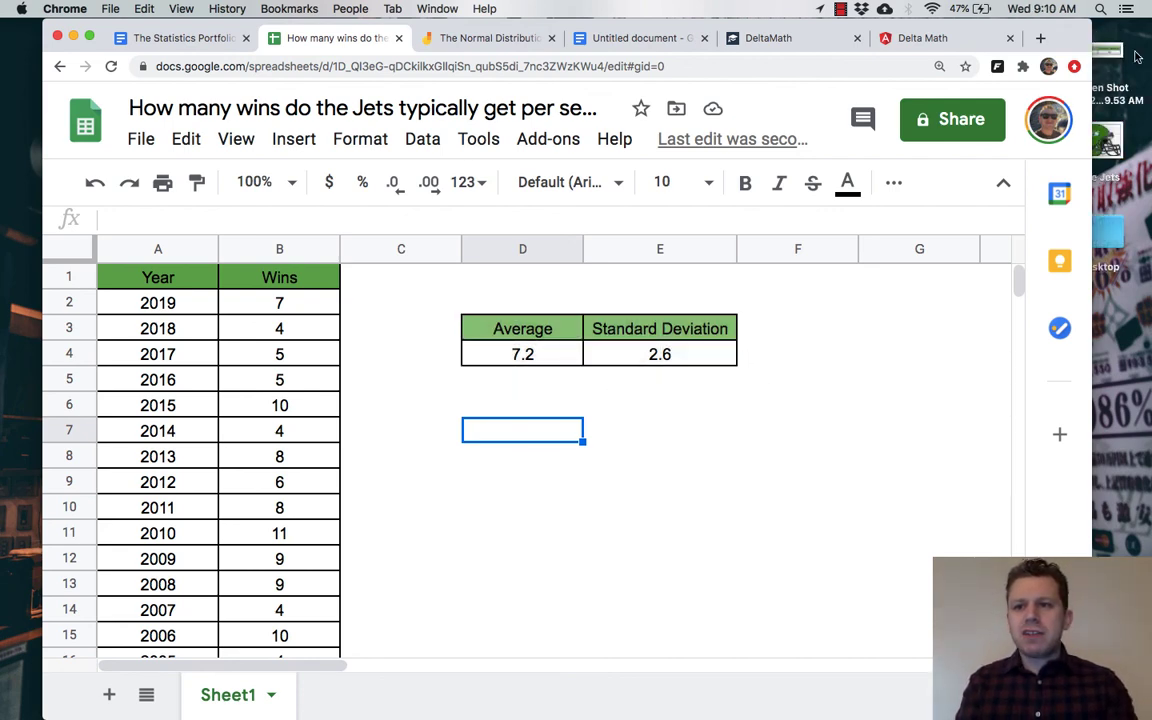
drag(1073, 36, 1030, 36)
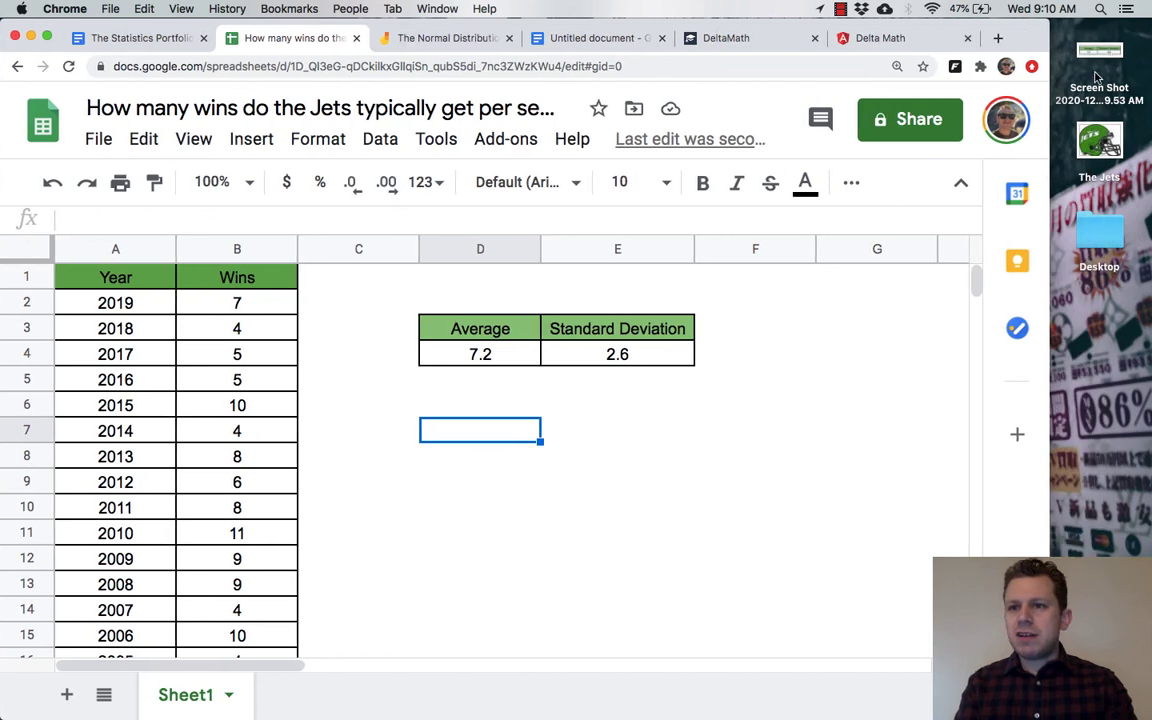
click(1108, 100)
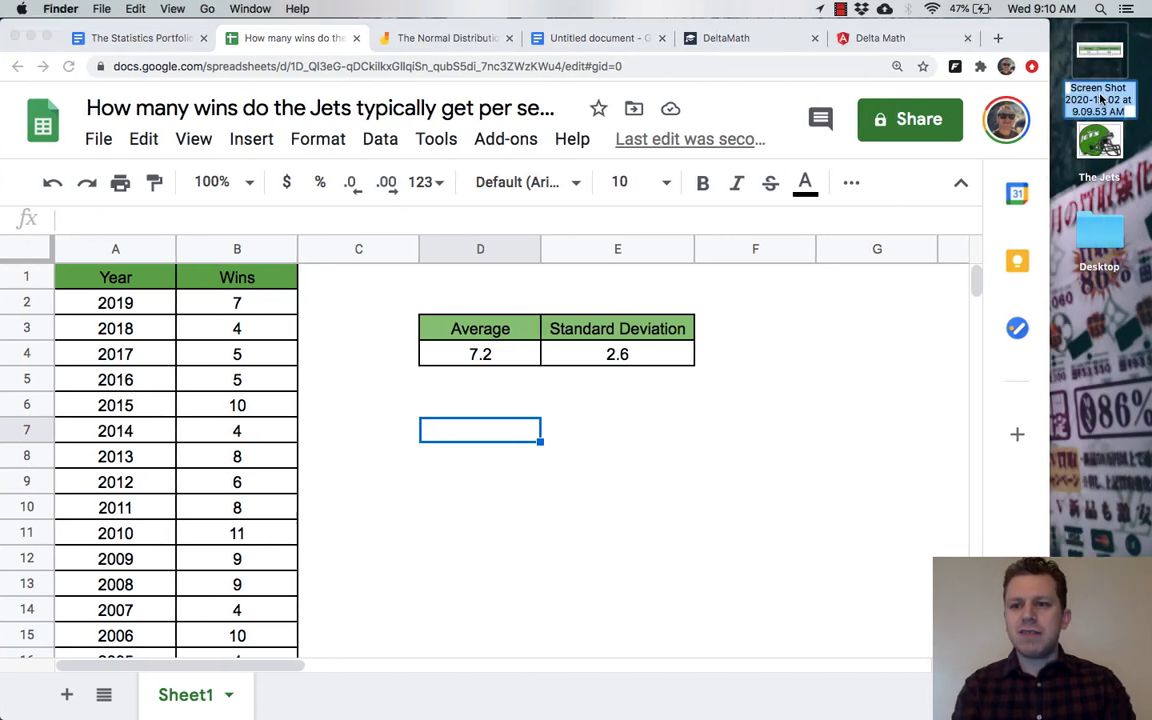
key(Return)
text(Bell)
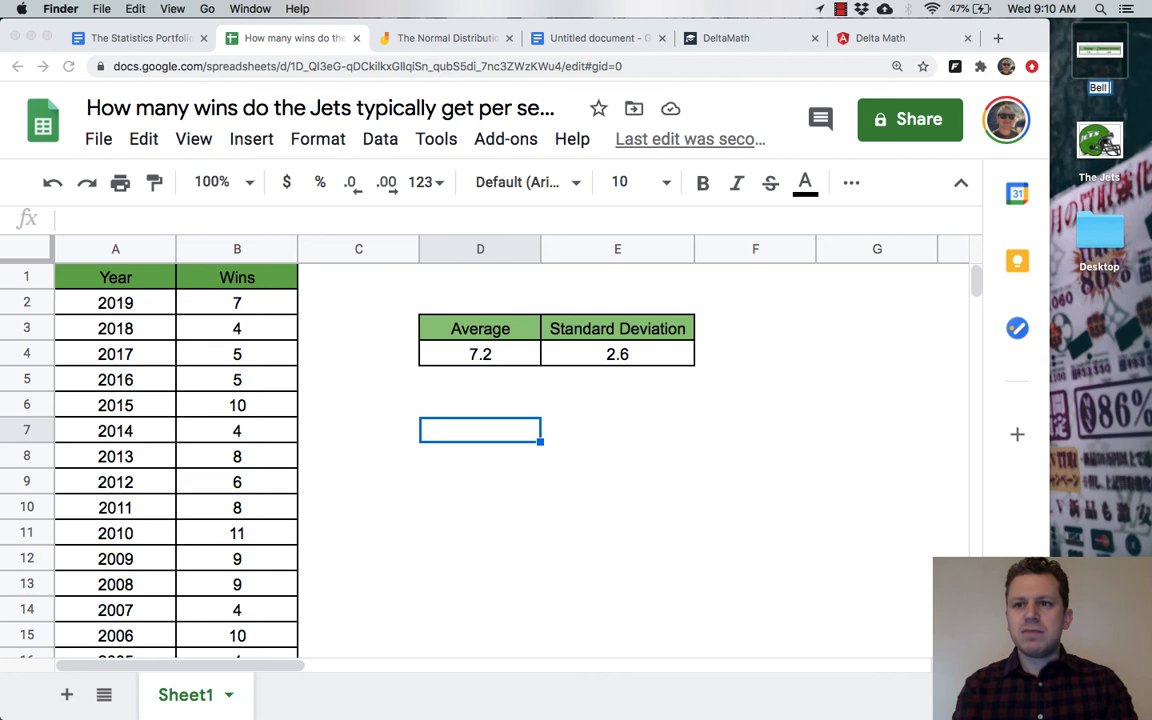
text( Curve Stuff)
key(Return)
click(877, 471)
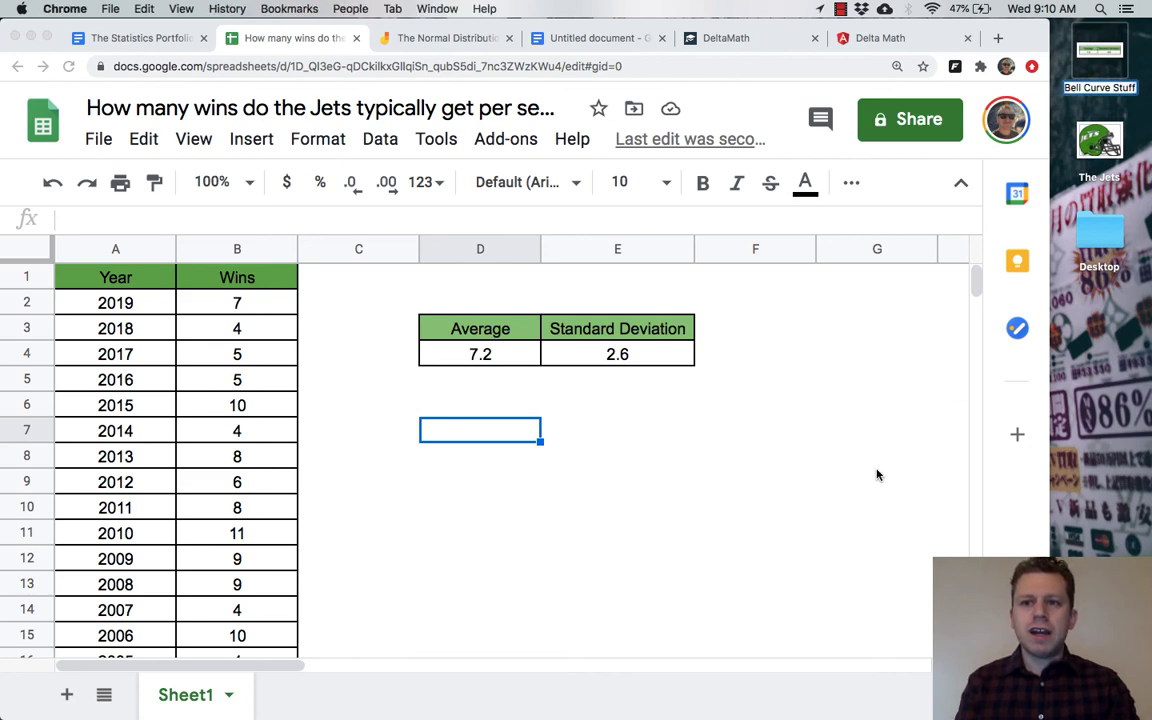
Switch to The Normal Distribution Jam in Jamboard, showing the frame with the bell curve
click(447, 38)
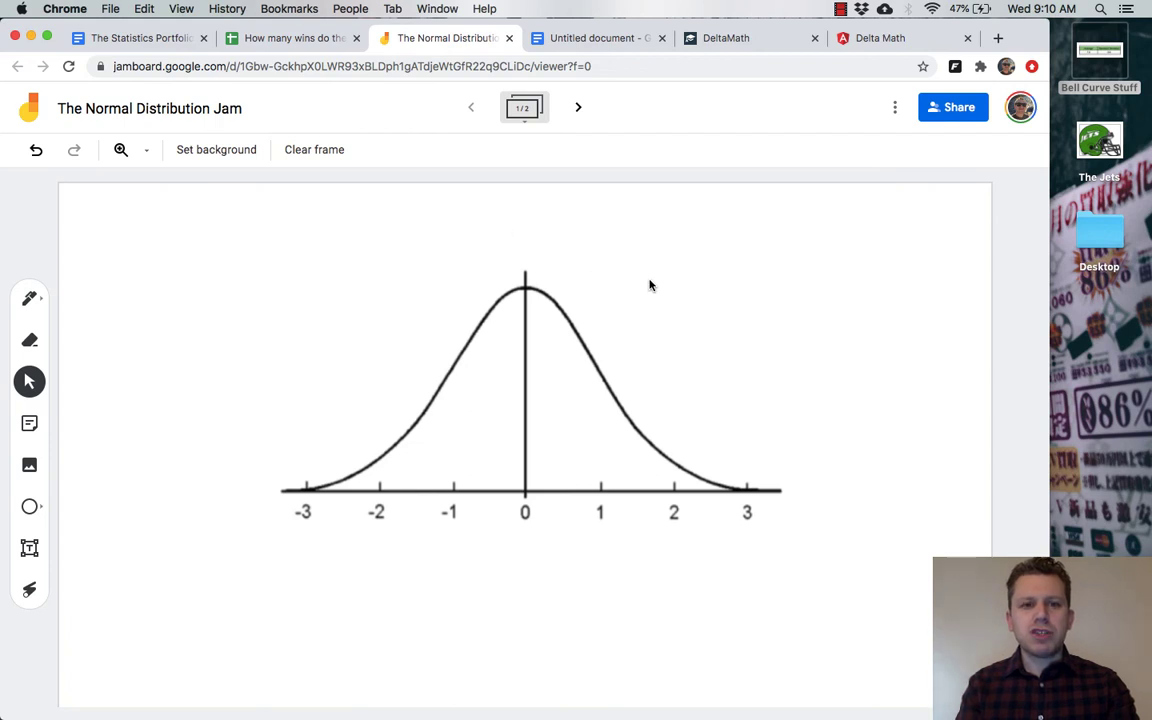